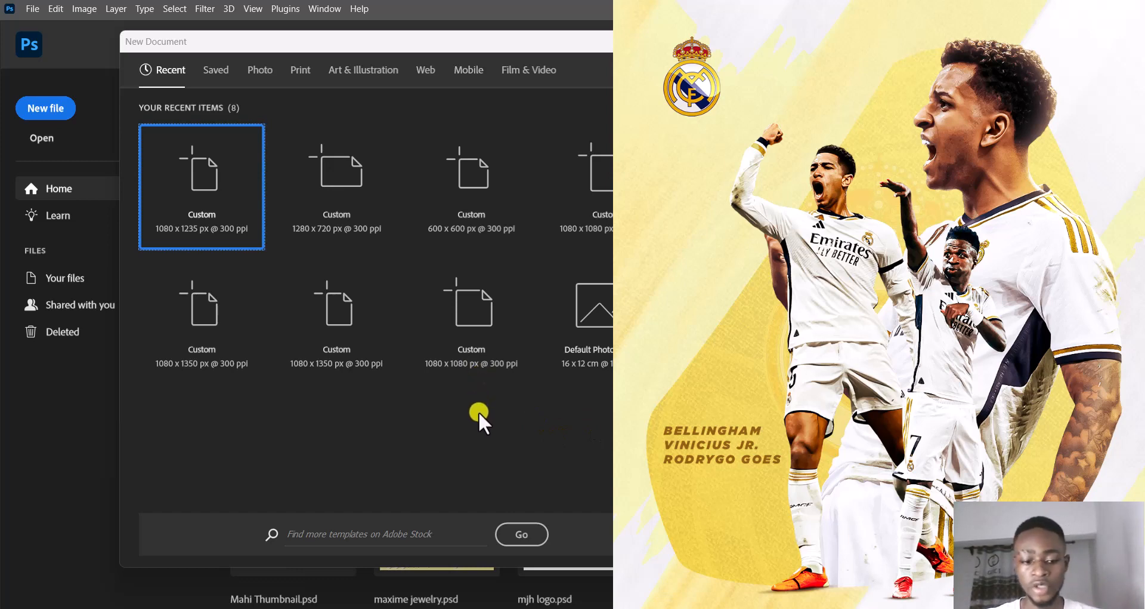
Create a new 1080 x 1235 px document at 300 ppi in RGB Color with a white background
left_click(397, 422)
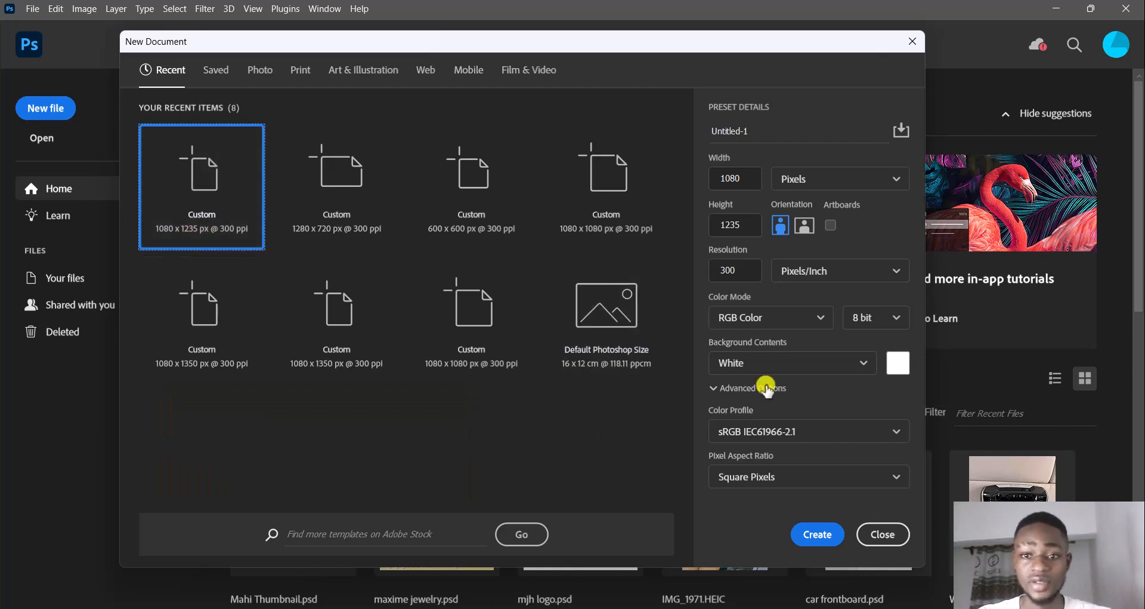
left_click(819, 536)
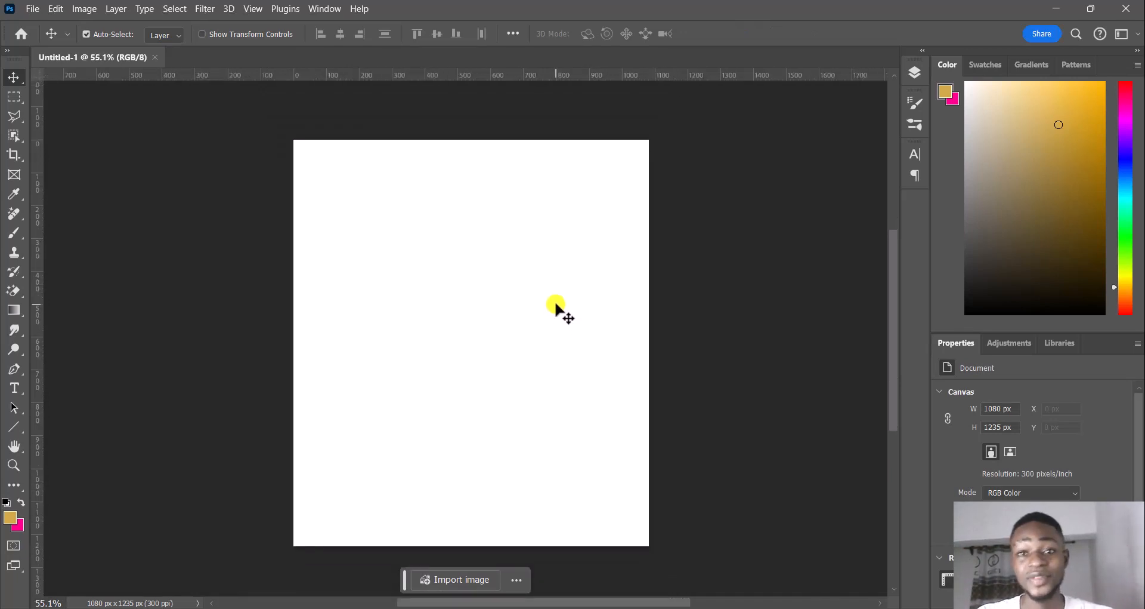
scroll(555, 305, "up", 1)
scroll(555, 304, "down", 1)
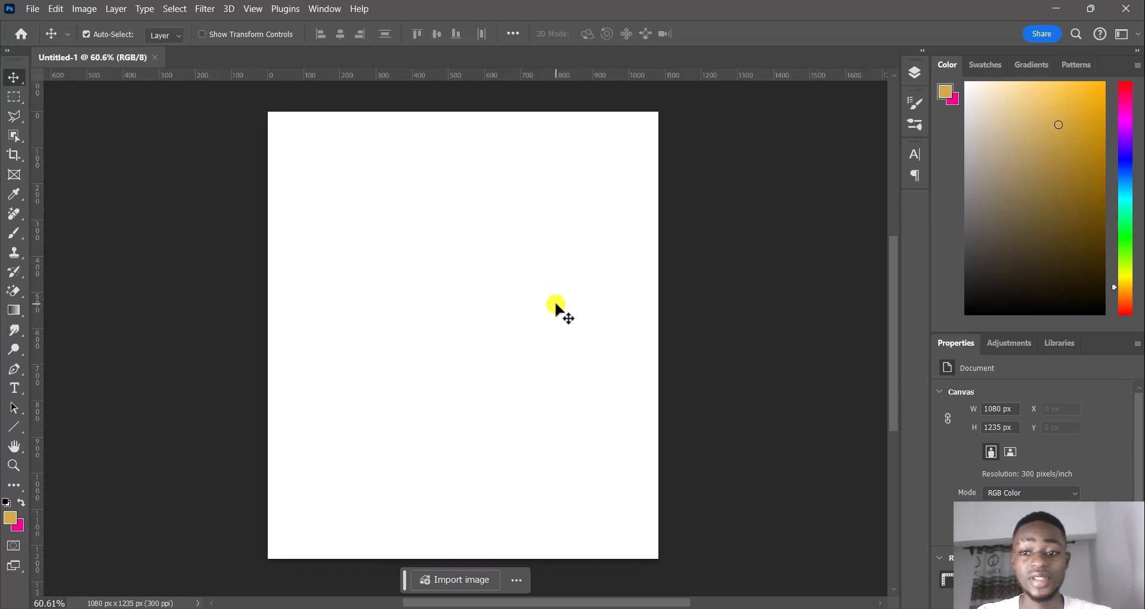
scroll(556, 304, "up", 1)
scroll(556, 304, "up", 3)
scroll(556, 304, "down", 3)
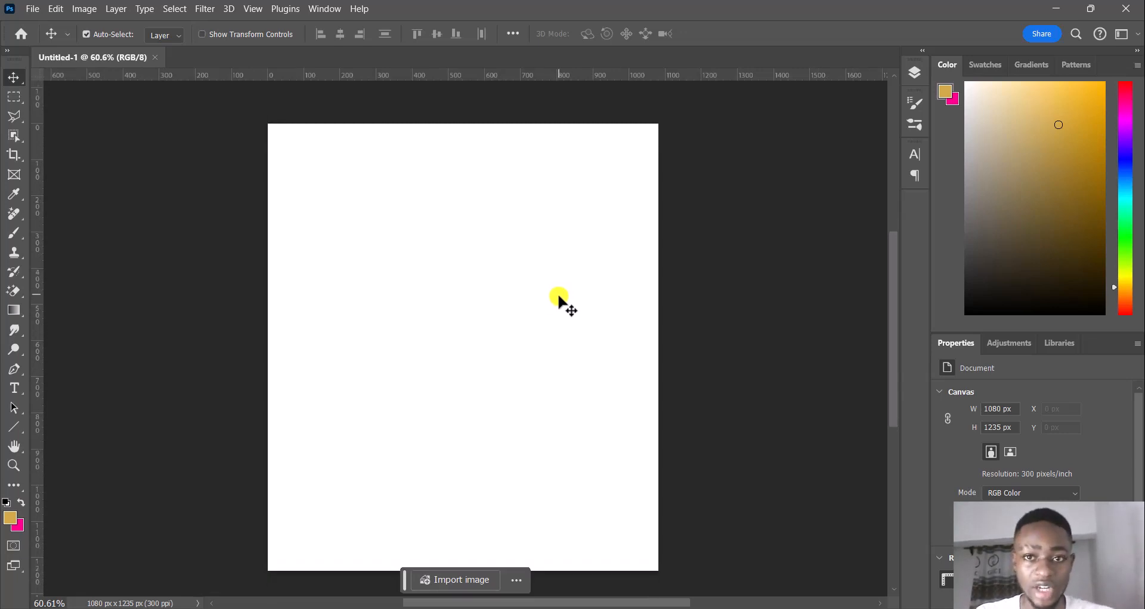
scroll(559, 297, "down", 1)
scroll(558, 297, "up", 1)
mouse_move(505, 264)
left_mouse_down()
mouse_move(467, 259)
mouse_move(511, 258)
left_mouse_up()
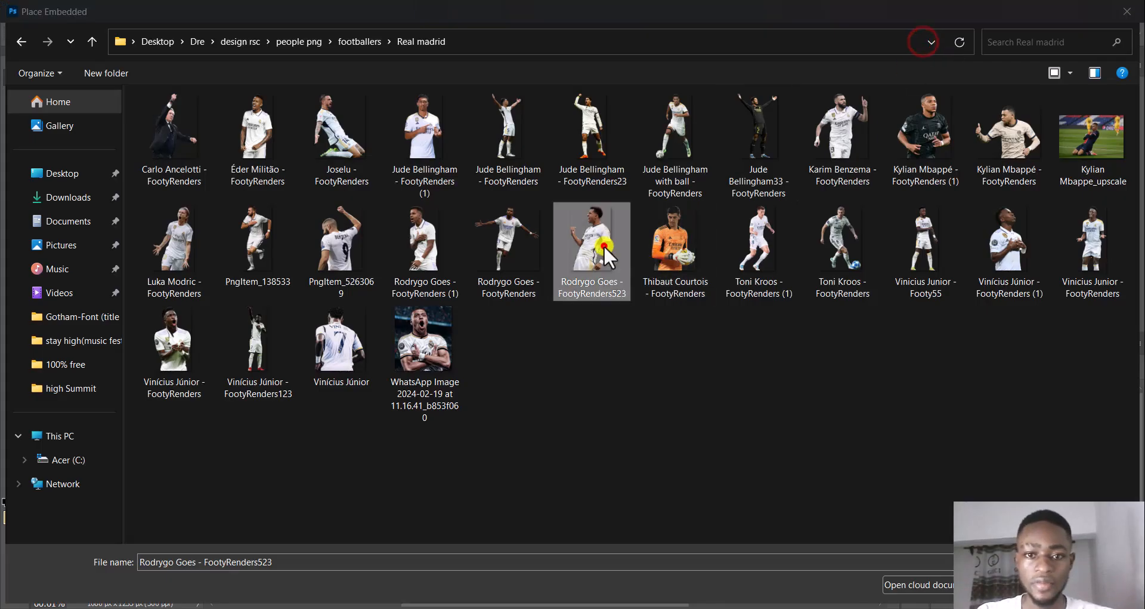
Place the Rodrygo, Bellingham and Vinícius cutouts on the canvas, with Rodrygo about 728 x 1161 px behind the two smaller players
double_click(604, 245)
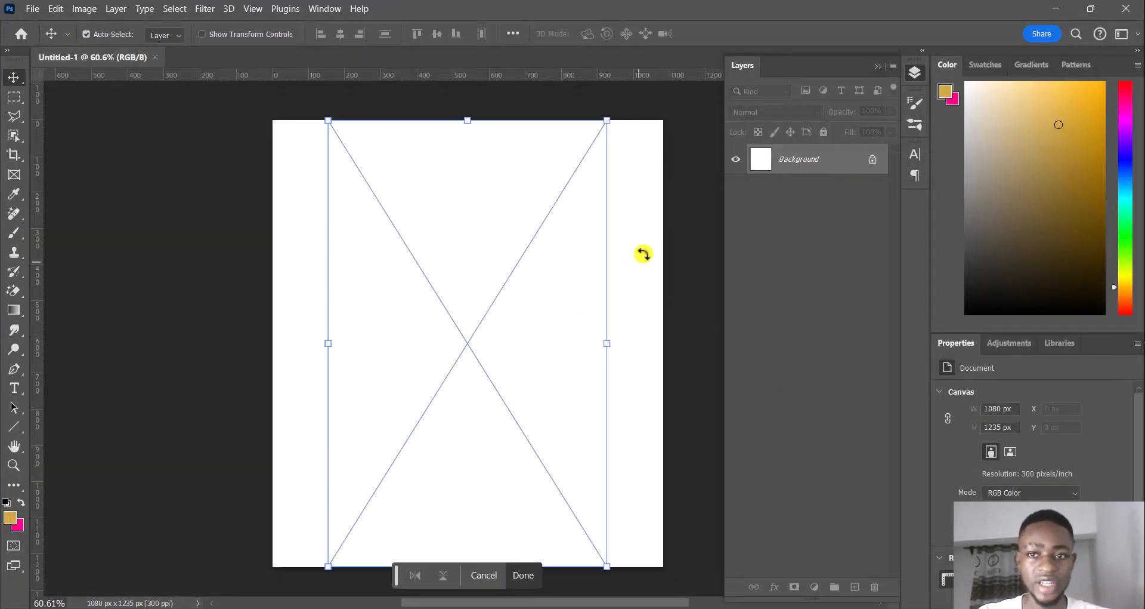
left_click(943, 27)
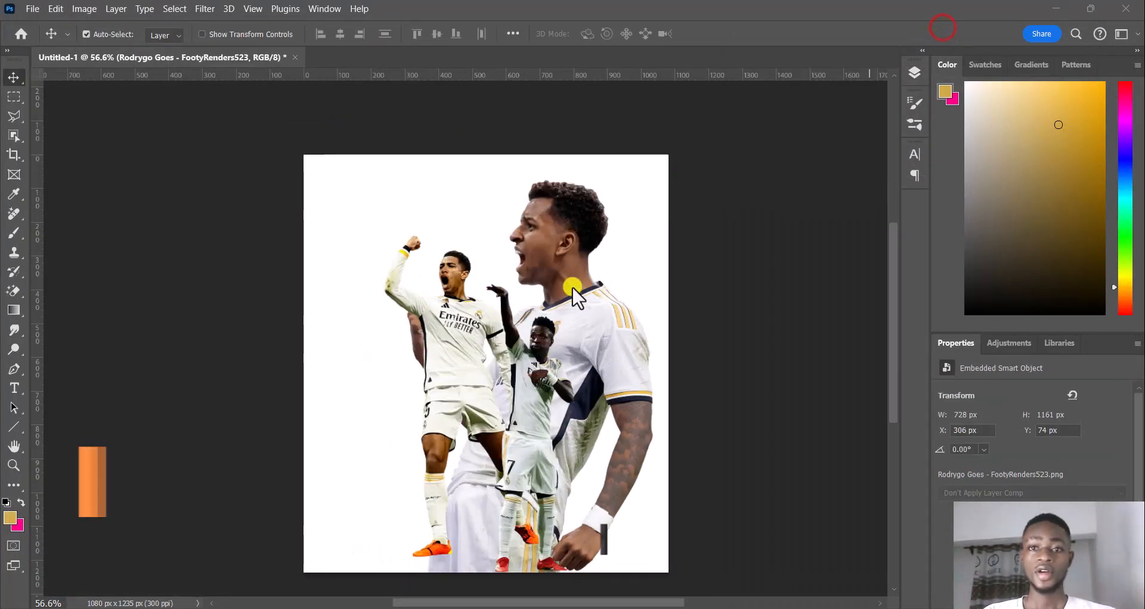
scroll(532, 299, "down", 2)
scroll(532, 299, "up", 3)
left_click(565, 233)
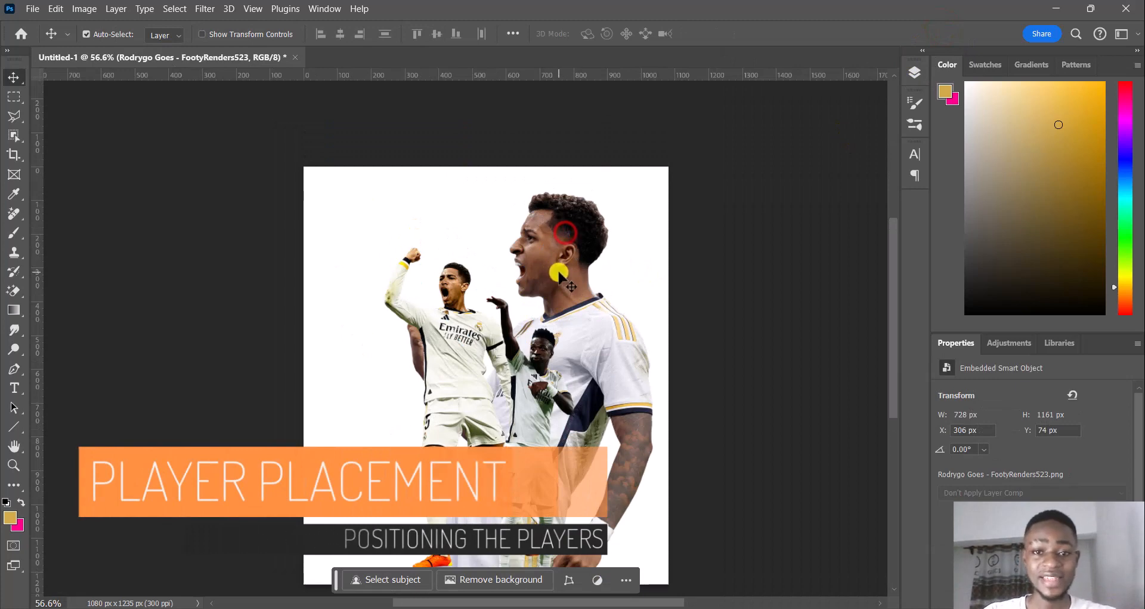
scroll(555, 251, "down", 2)
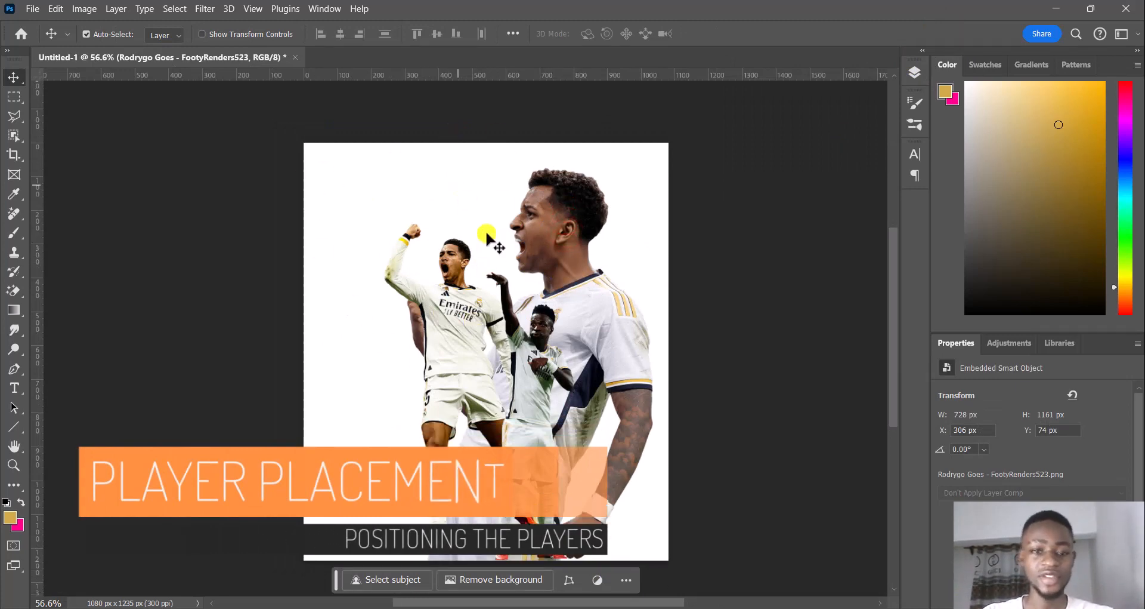
scroll(569, 264, "down", 2)
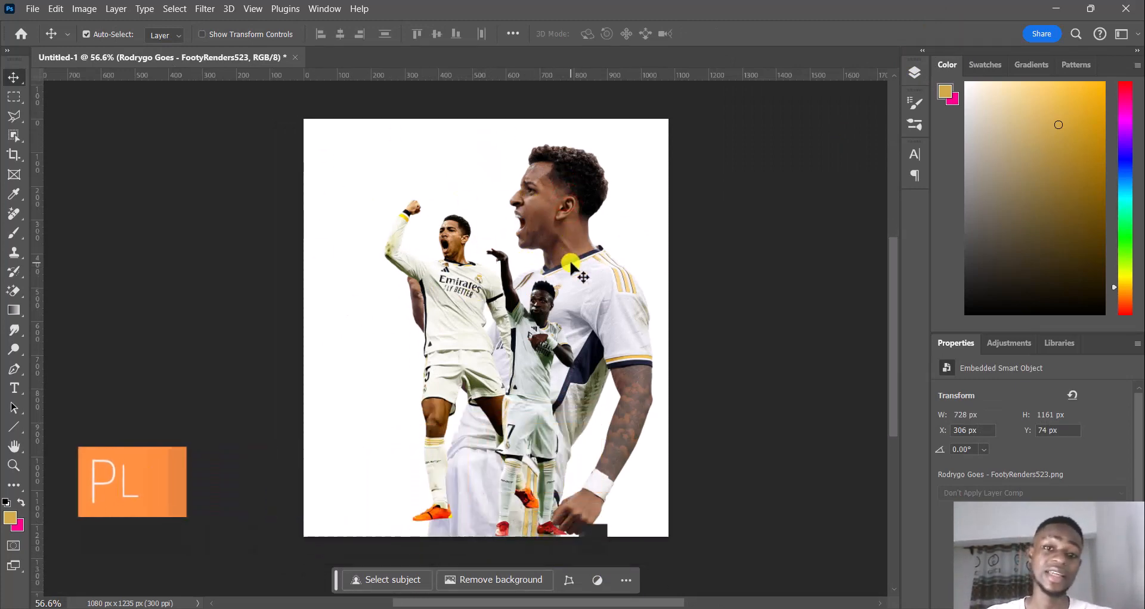
scroll(527, 277, "left", 3)
scroll(528, 277, "right", 2)
scroll(528, 278, "up", 1)
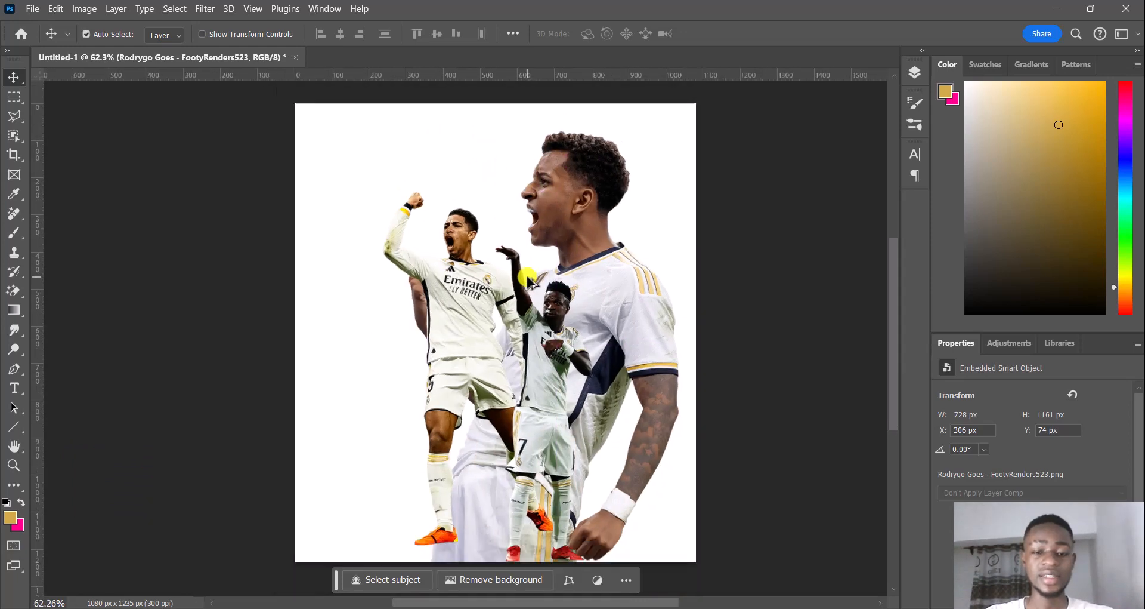
scroll(528, 278, "down", 2)
scroll(527, 278, "up", 1)
scroll(528, 275, "up", 2)
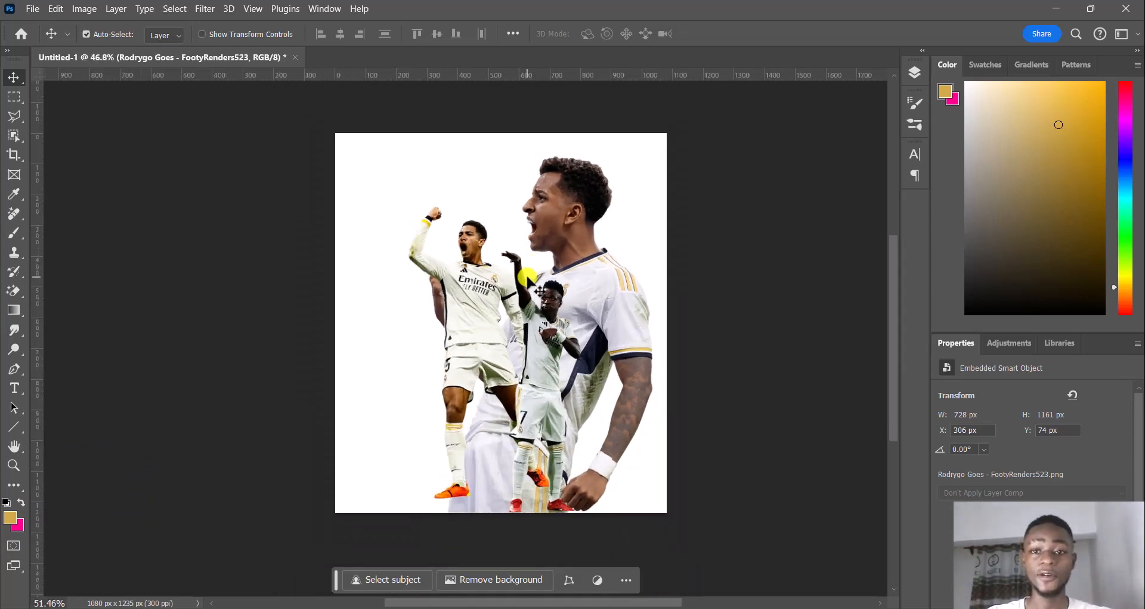
scroll(540, 279, "up", 1)
scroll(540, 279, "right", 3)
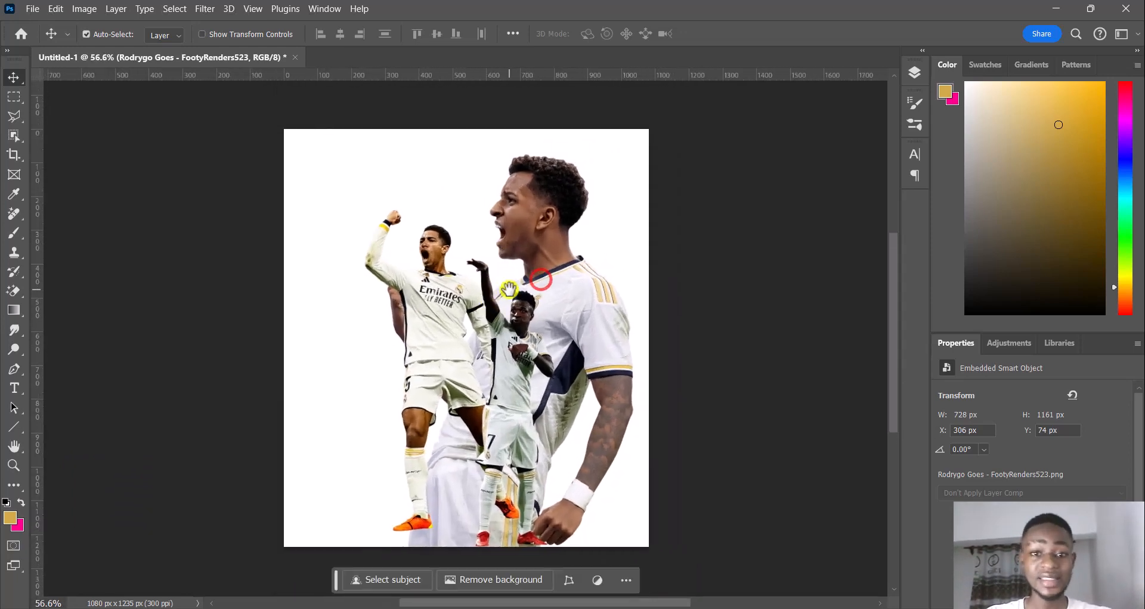
left_click(960, 11)
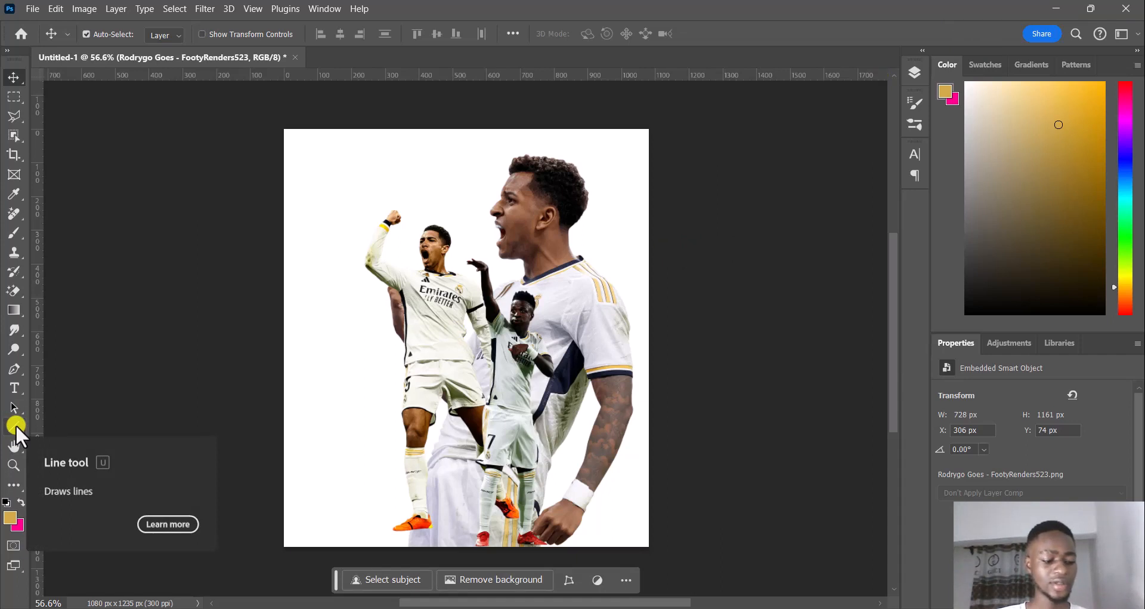
Draw a closed rounded shape about 937 x 1094 px around the players with the Pen tool, using white fill and no stroke
left_click(11, 369)
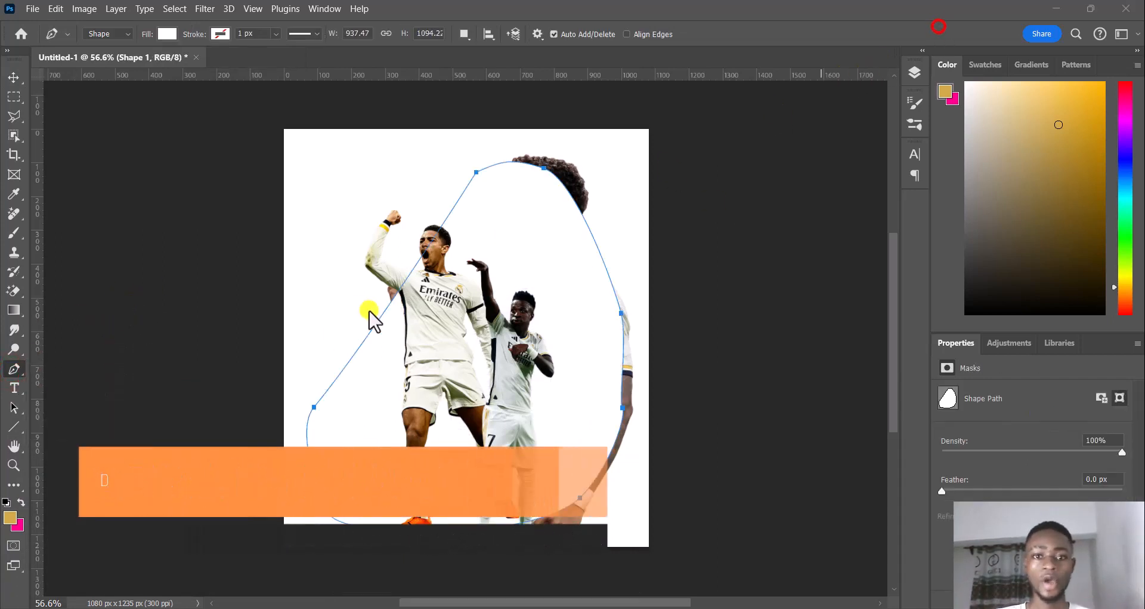
left_click(520, 268)
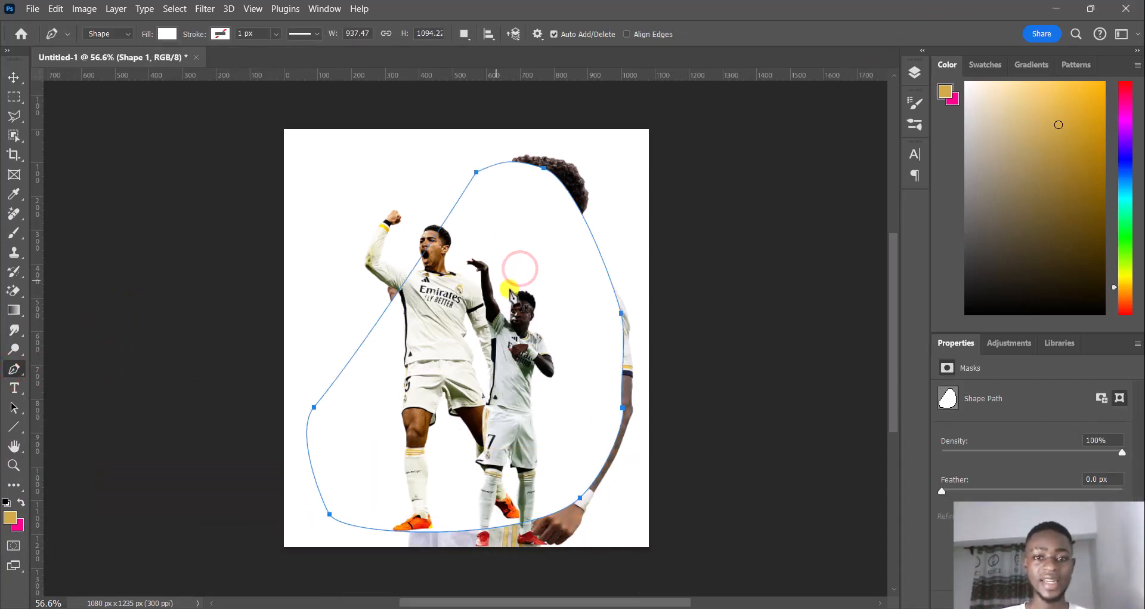
Move the new shape layer below the Rodrygo layer so it sits behind all three players
left_click(14, 77)
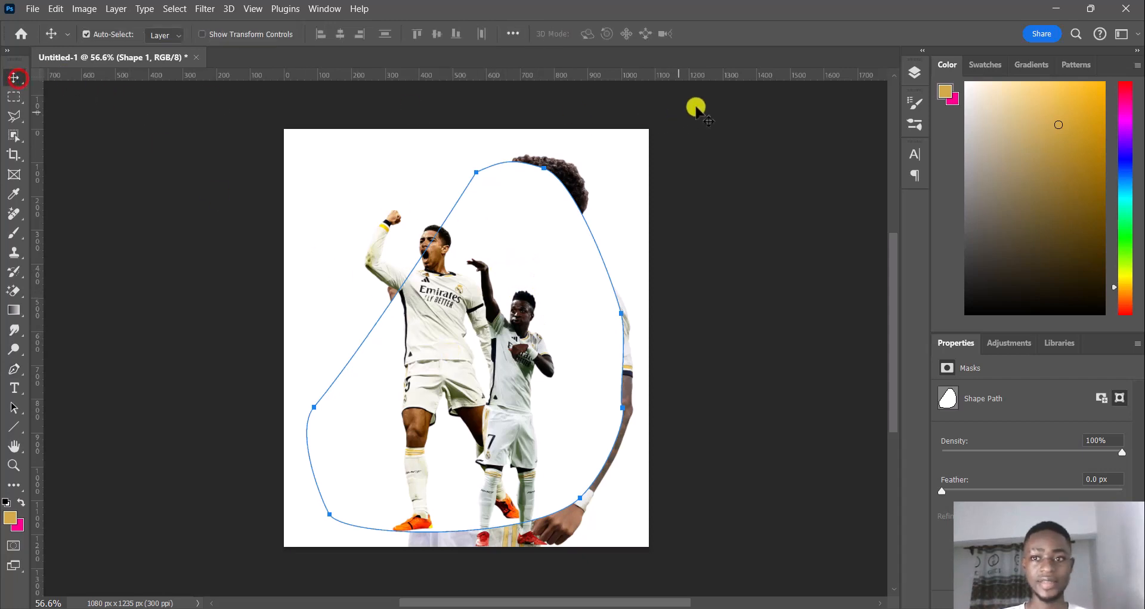
left_click(908, 74)
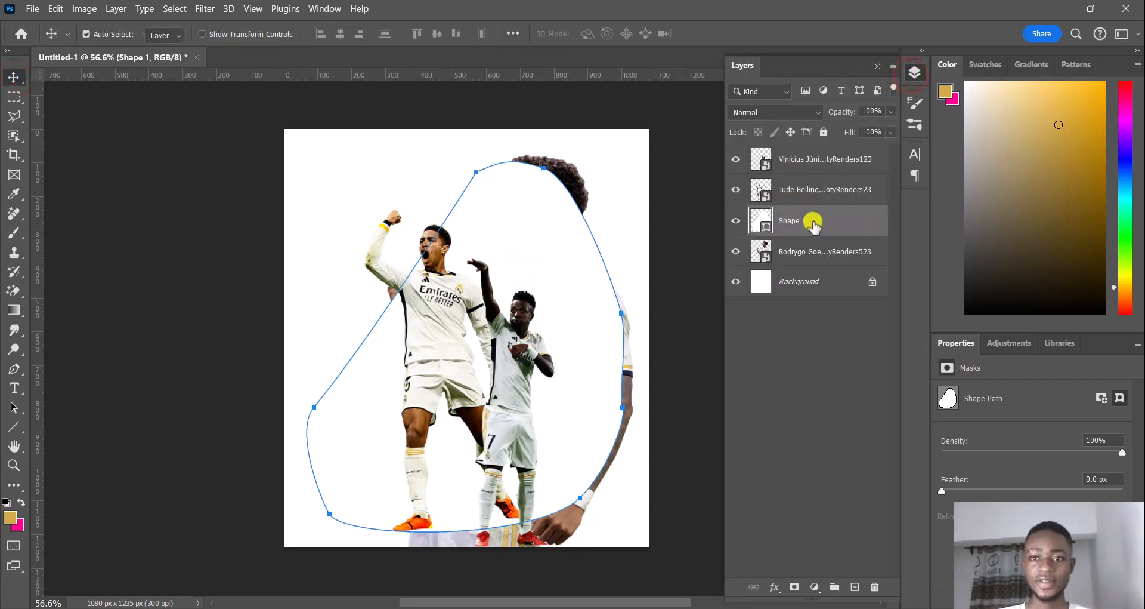
left_click_drag(811, 221, 814, 272)
Set the shape's fill color to dark red with hue 0, saturation 83% and brightness 33%
double_click(767, 258)
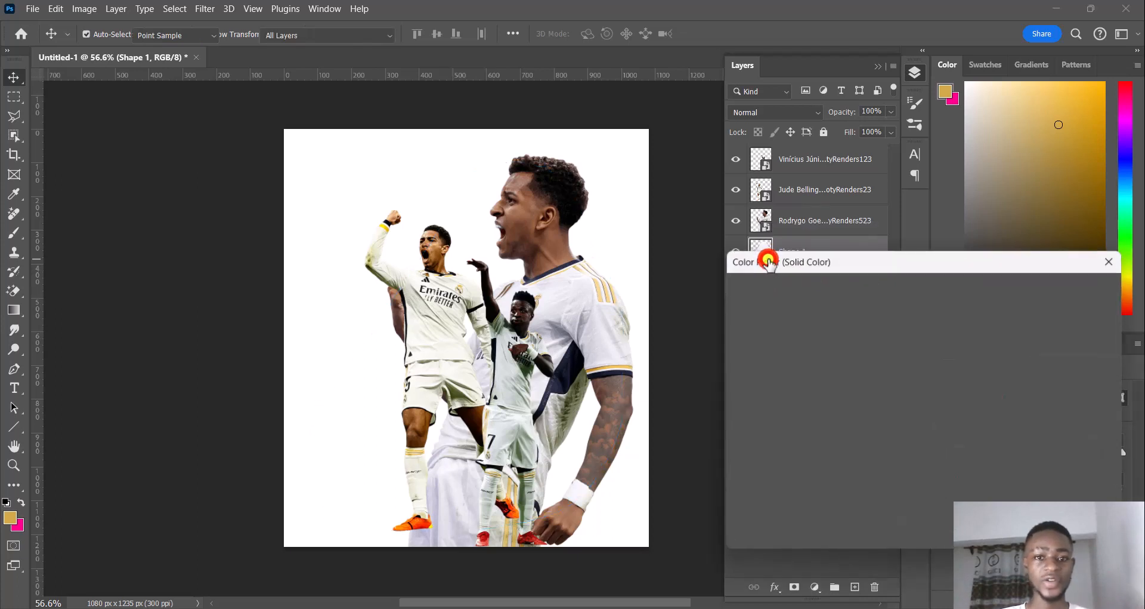
left_click_drag(858, 367, 882, 423)
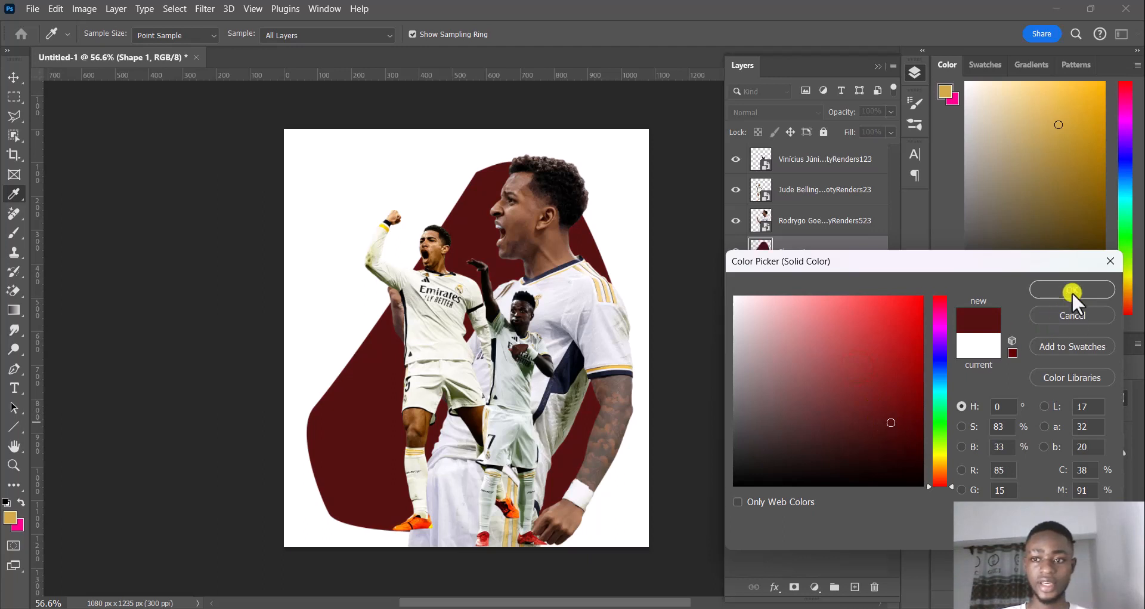
left_click(1072, 290)
Add a layer mask to the Rodrygo layer and make the Brush tool active
left_click(851, 222)
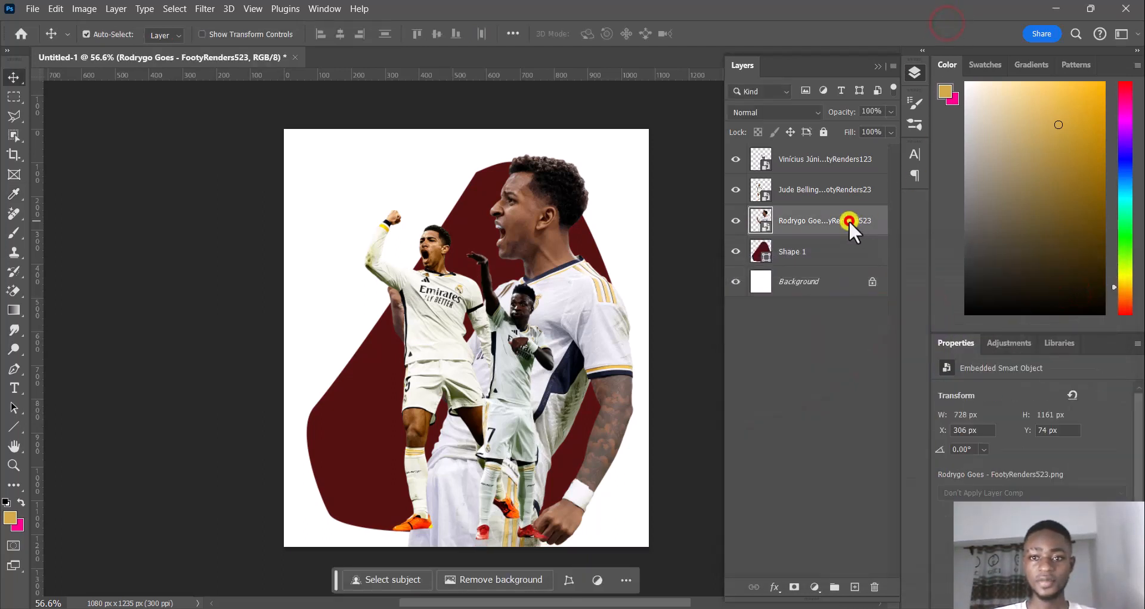
left_click(14, 232)
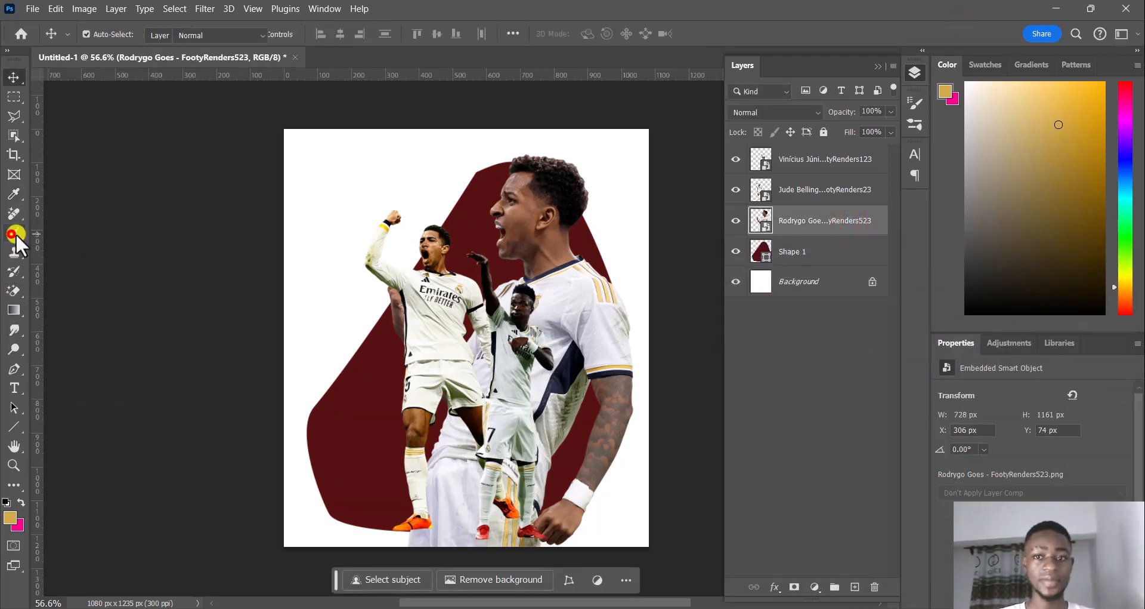
left_click(791, 588)
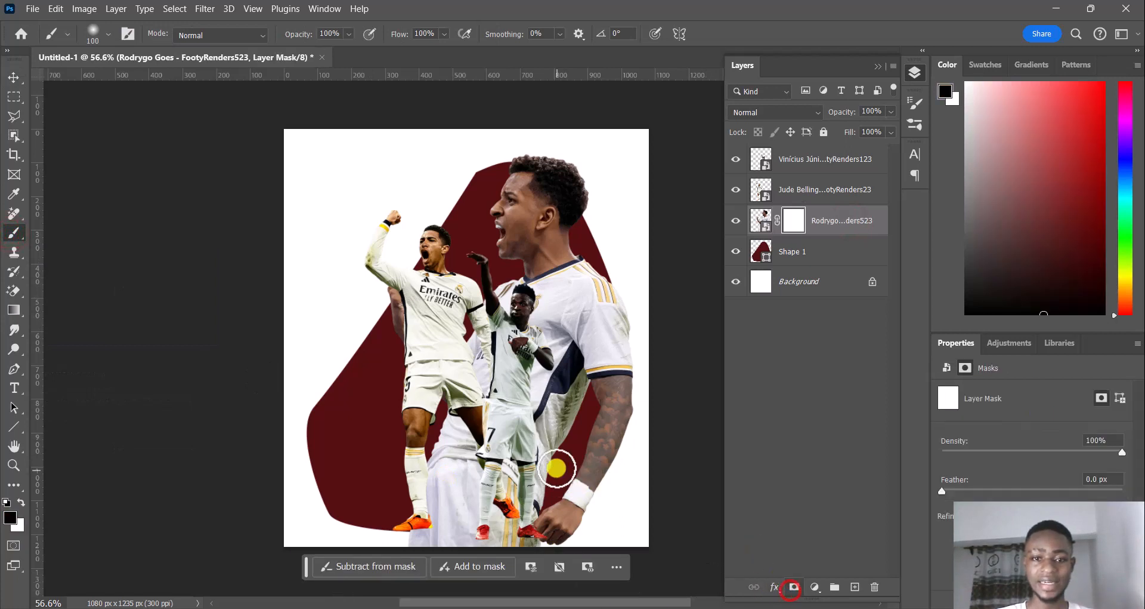
Fade out Rodrygo's lower clothing below the shape's edge by painting black on the mask with a 174 px Soft Round brush
left_click(109, 34)
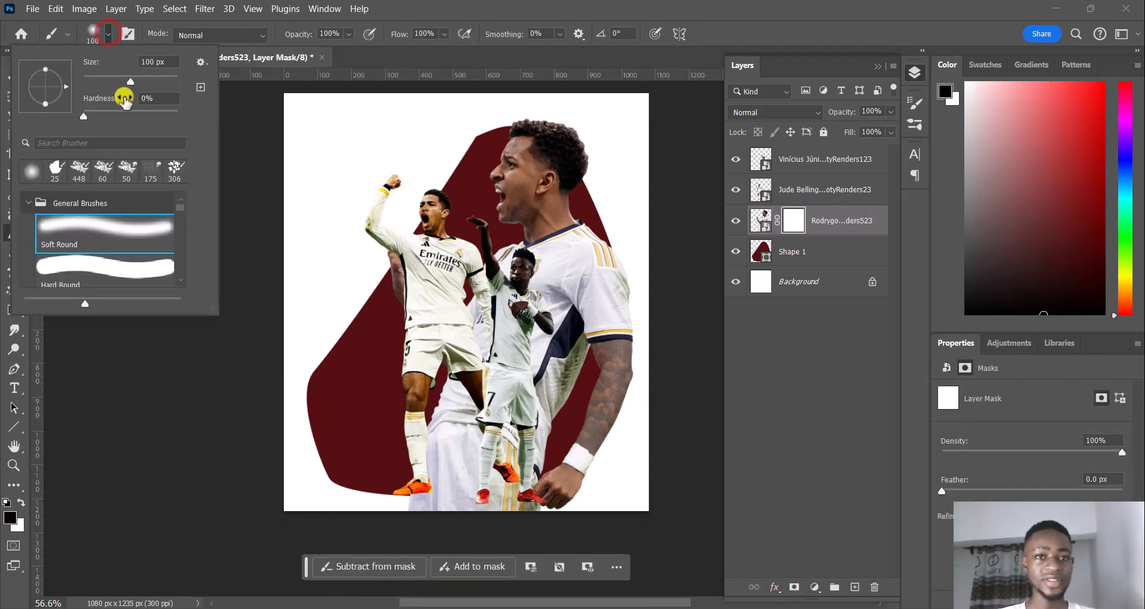
left_click_drag(131, 80, 149, 82)
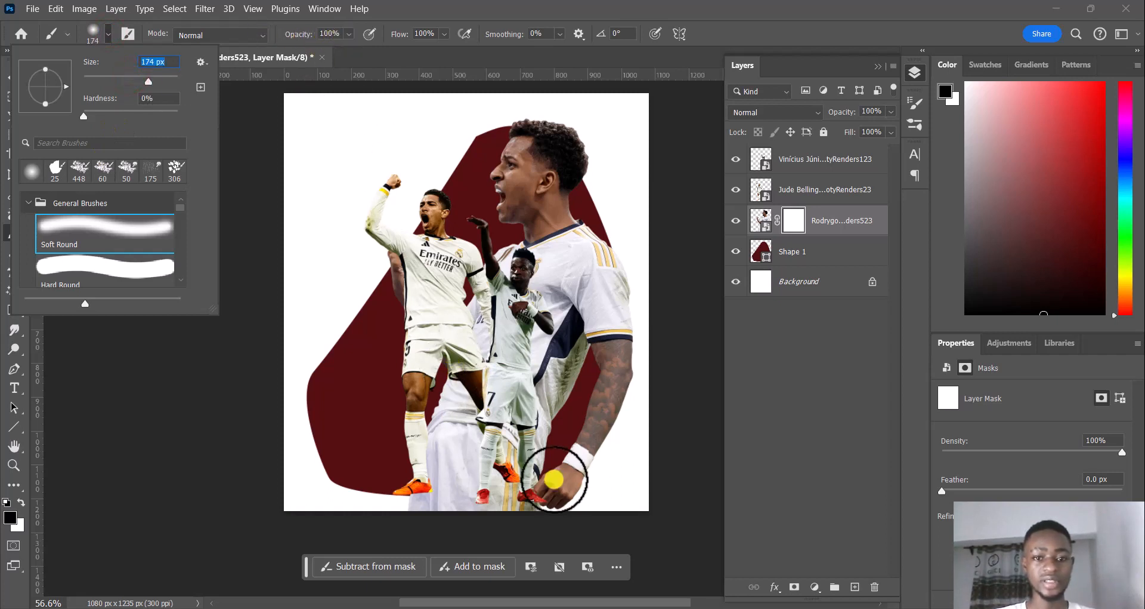
left_click(370, 515)
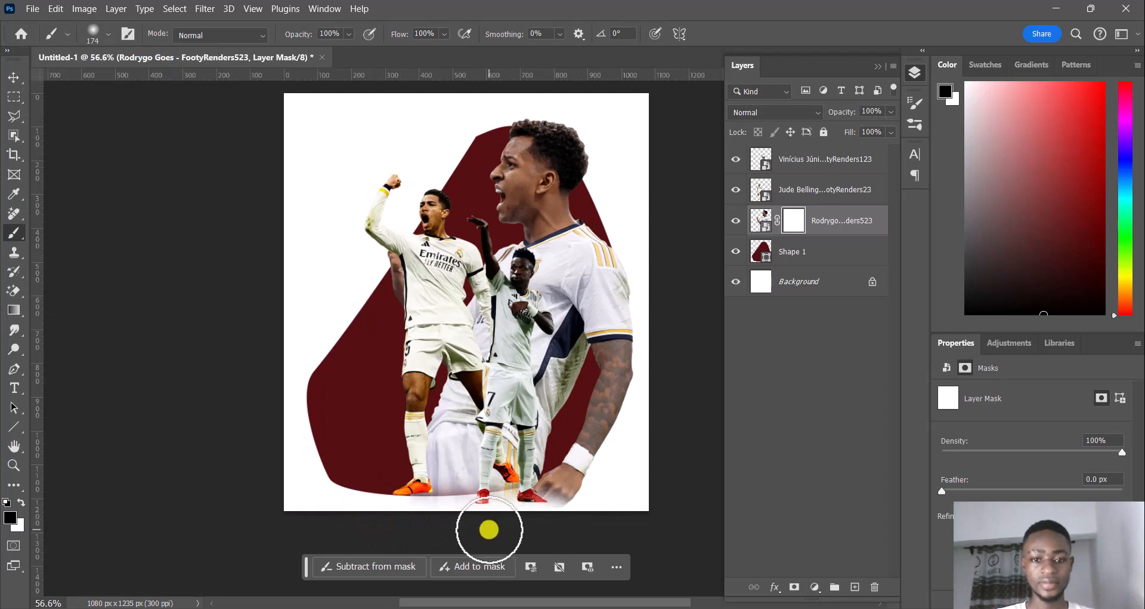
mouse_move(446, 529)
left_mouse_down()
mouse_move(506, 527)
mouse_move(406, 524)
mouse_move(504, 523)
mouse_move(473, 527)
left_mouse_up()
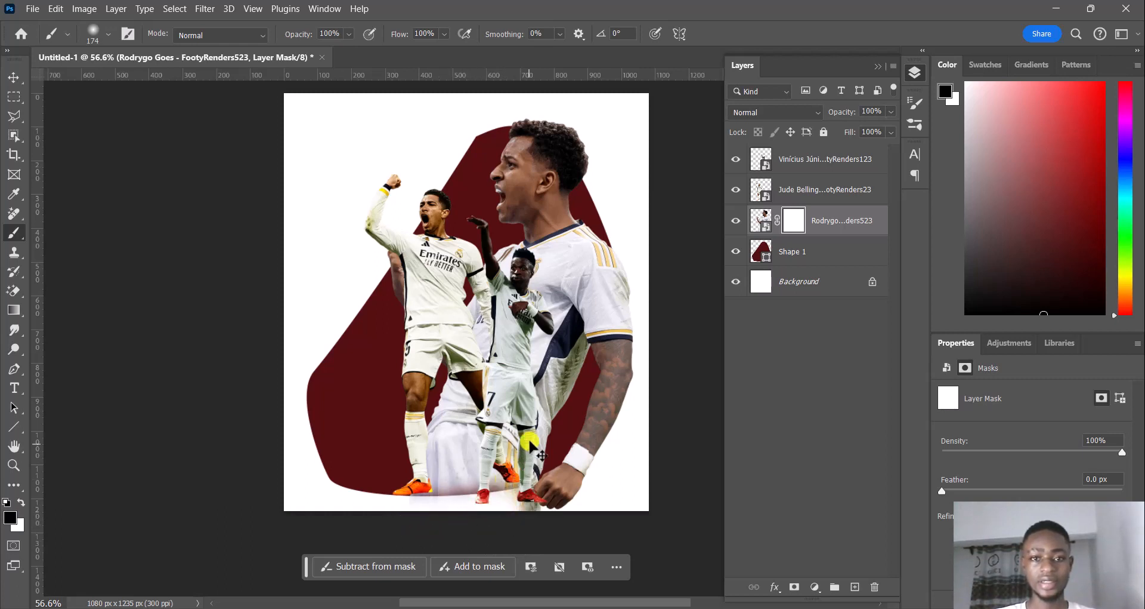
scroll(533, 438, "right", 5)
scroll(529, 435, "left", 4)
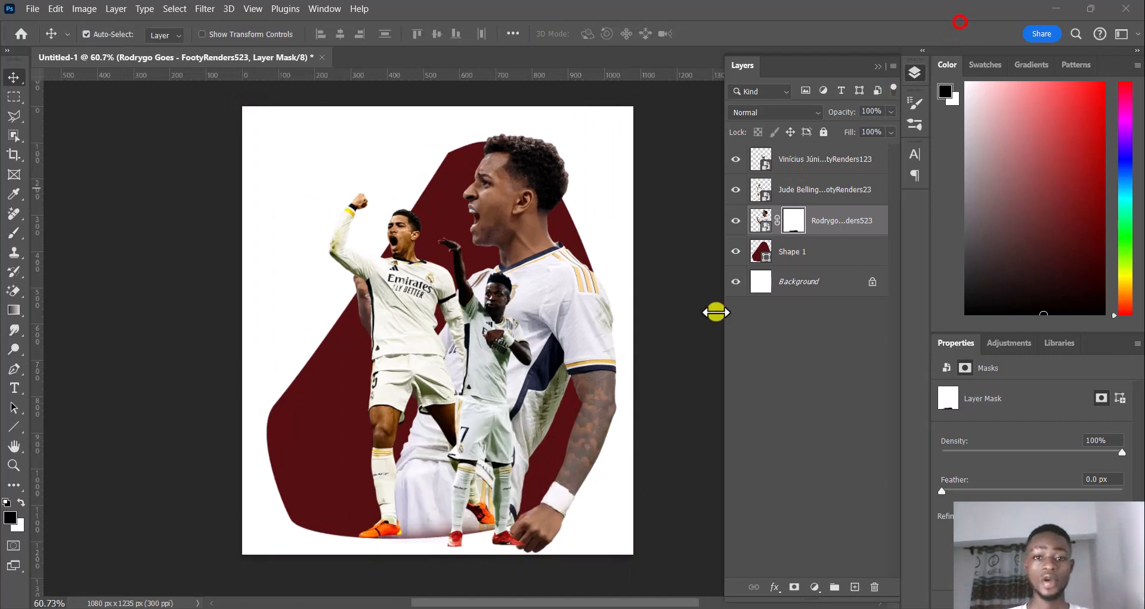
left_click(583, 413)
left_click(793, 220)
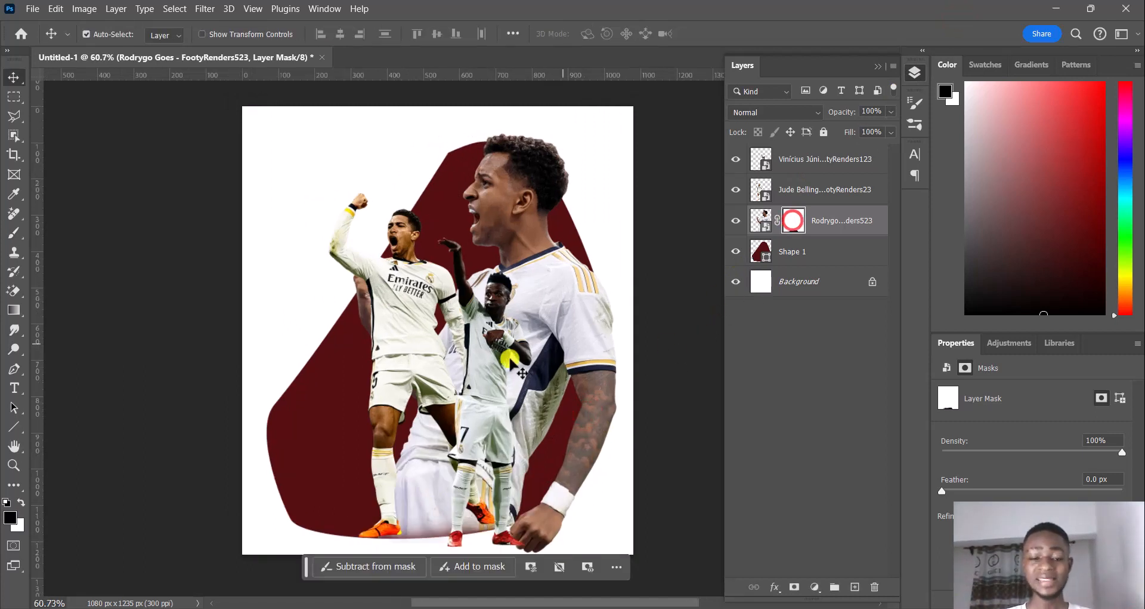
scroll(512, 323, "up", 2)
left_click(512, 319)
Apply a yellow linear Gradient Overlay to the background shape with 100% opacity, 47° angle and 150% scale
left_click(763, 256)
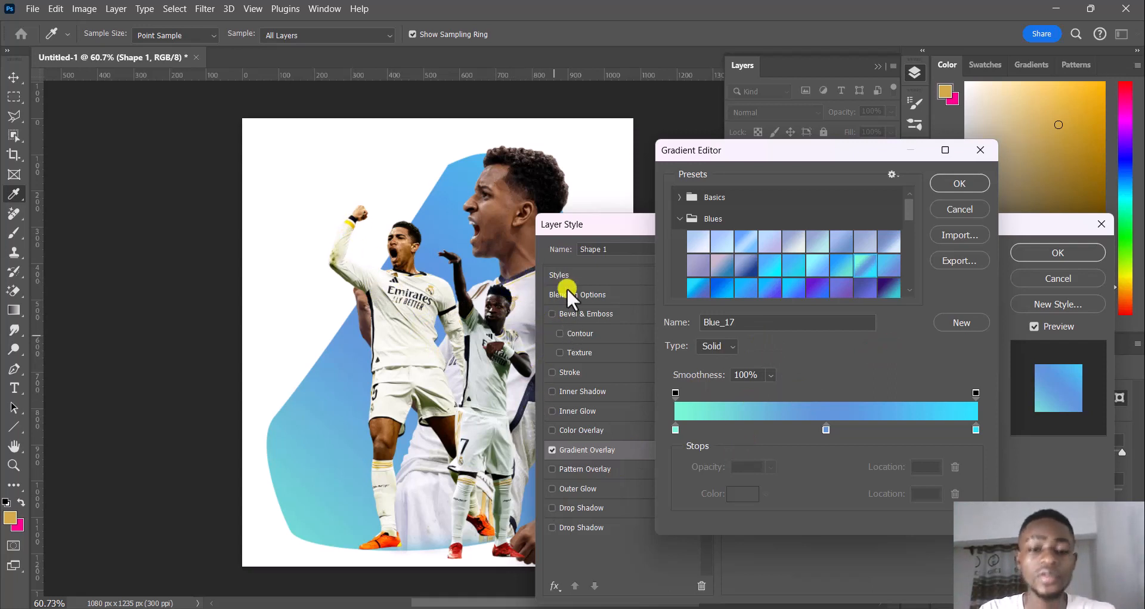
left_click(954, 26)
left_click_drag(853, 224, 839, 213)
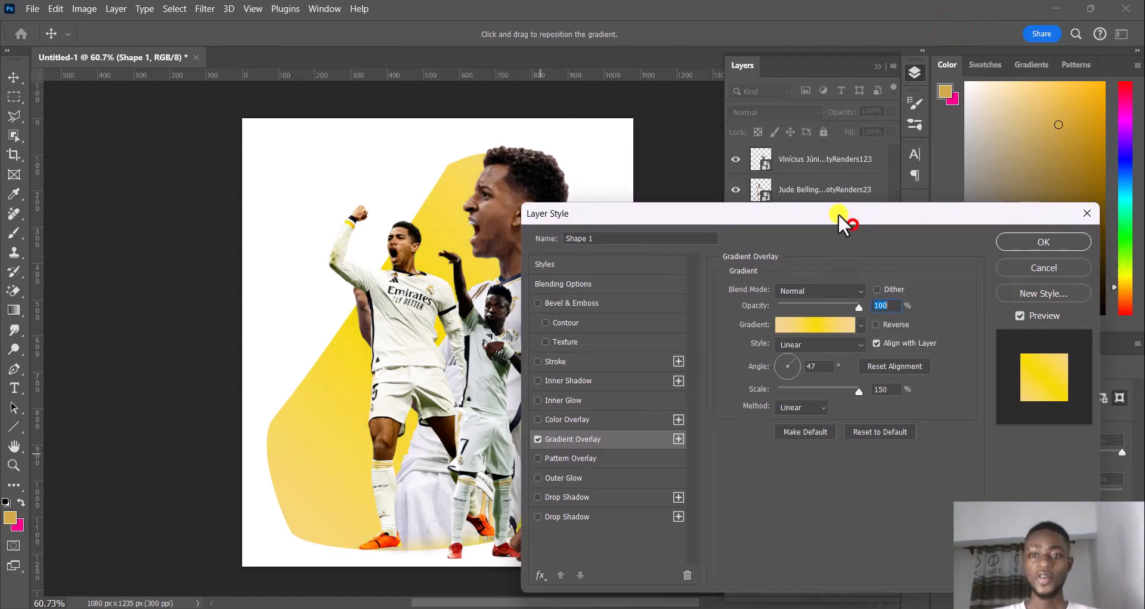
left_click(1017, 242)
left_click(652, 304)
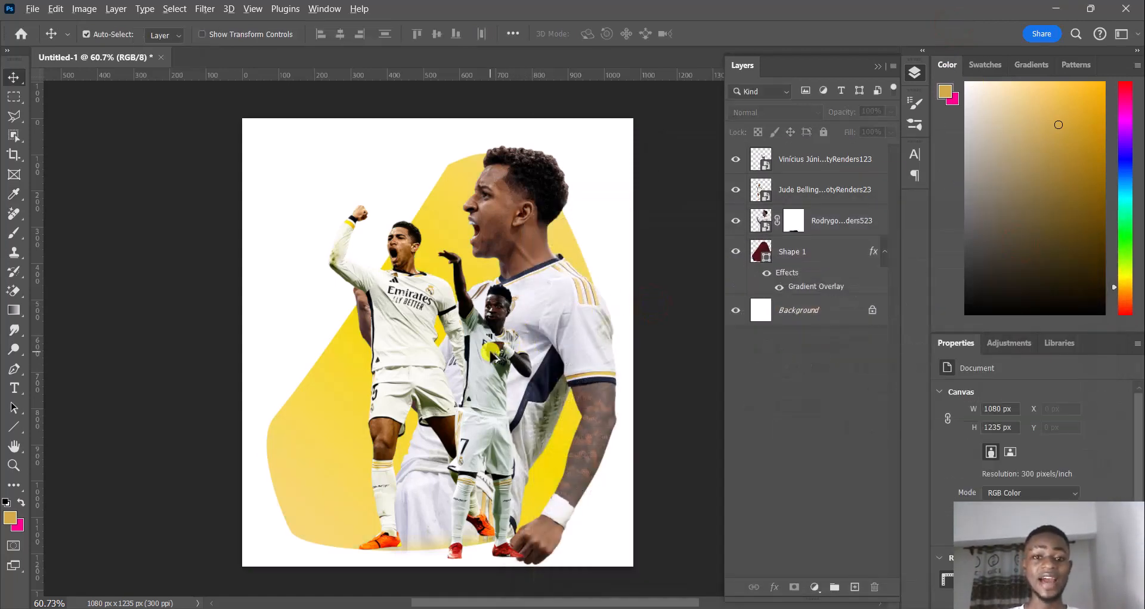
scroll(495, 357, "up", 1)
scroll(495, 357, "down", 3)
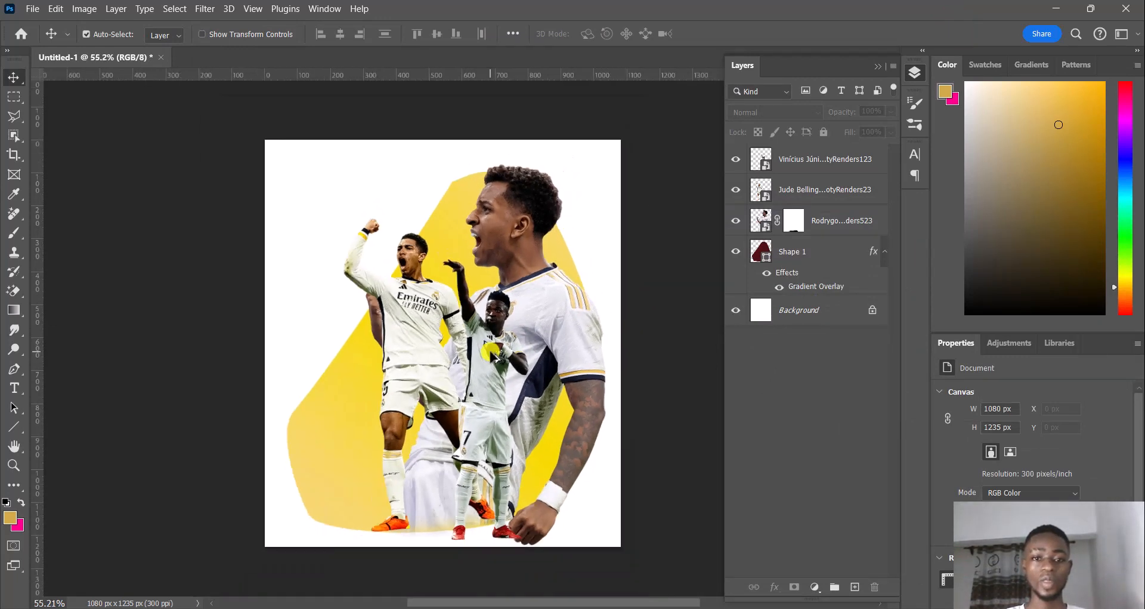
mouse_move(491, 351)
left_mouse_down()
mouse_move(464, 343)
mouse_move(472, 349)
left_mouse_up()
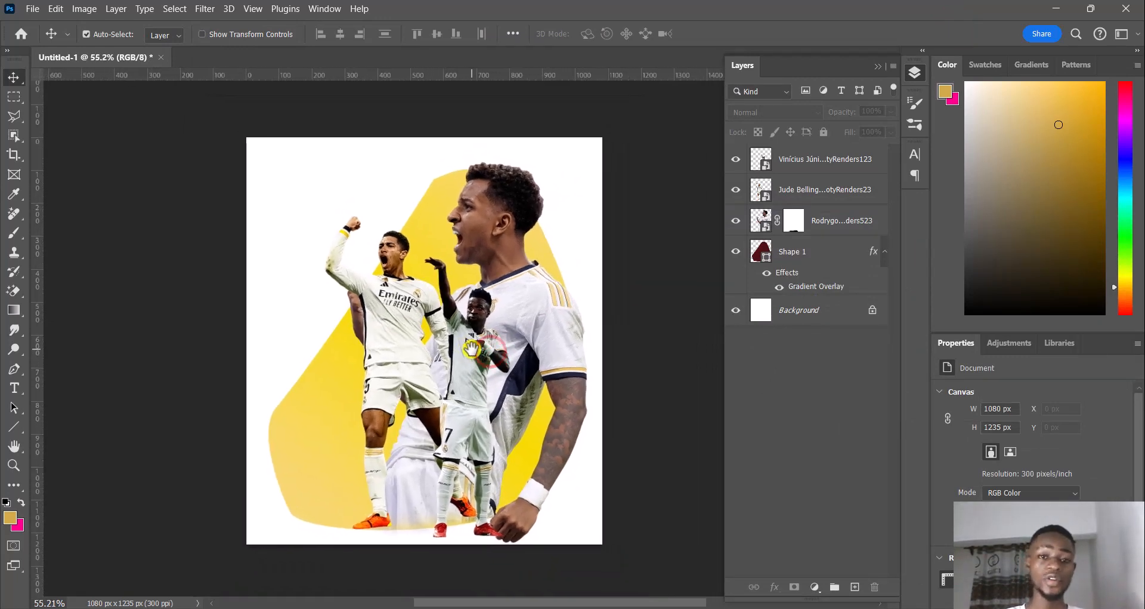
left_click(932, 27)
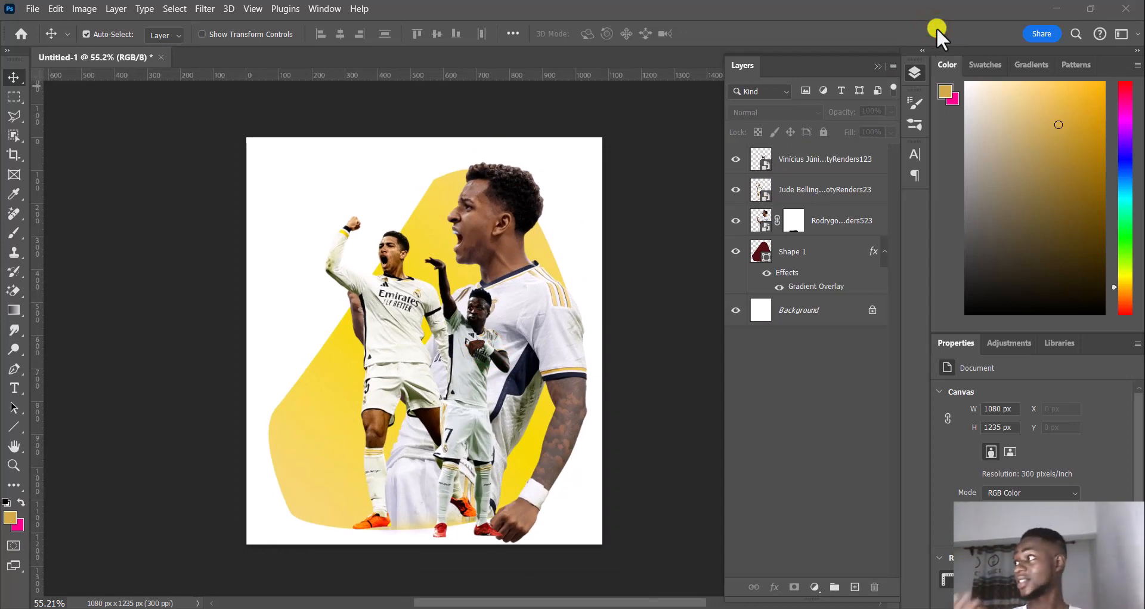
Place the foot shadow image as an embedded object, scale it to about 1.77% and move it over Bellingham's planted foot
left_click(936, 28)
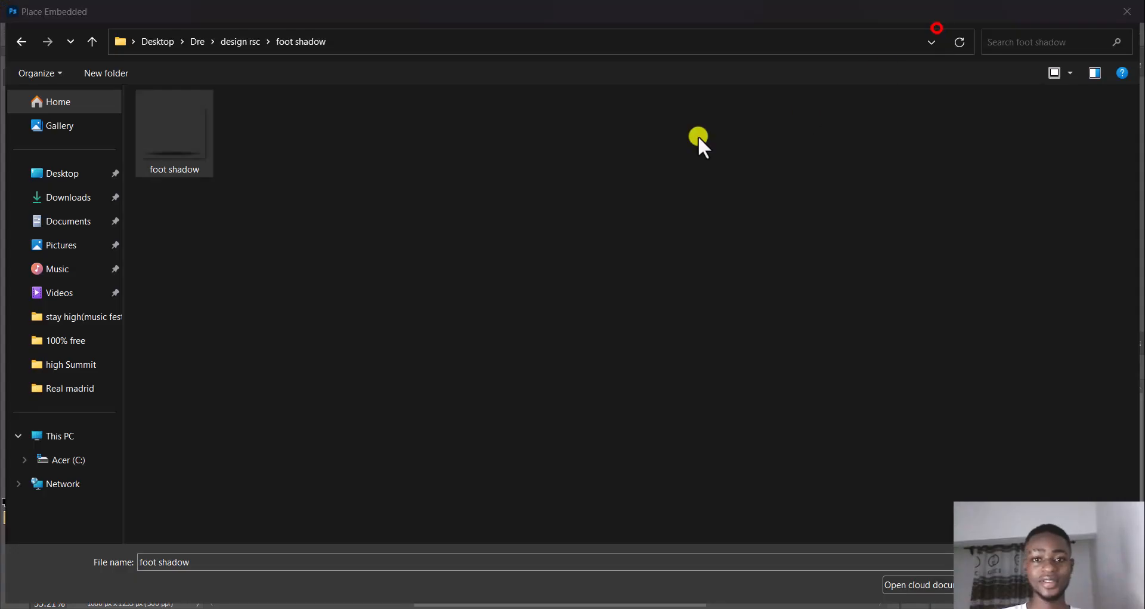
left_click(1028, 585)
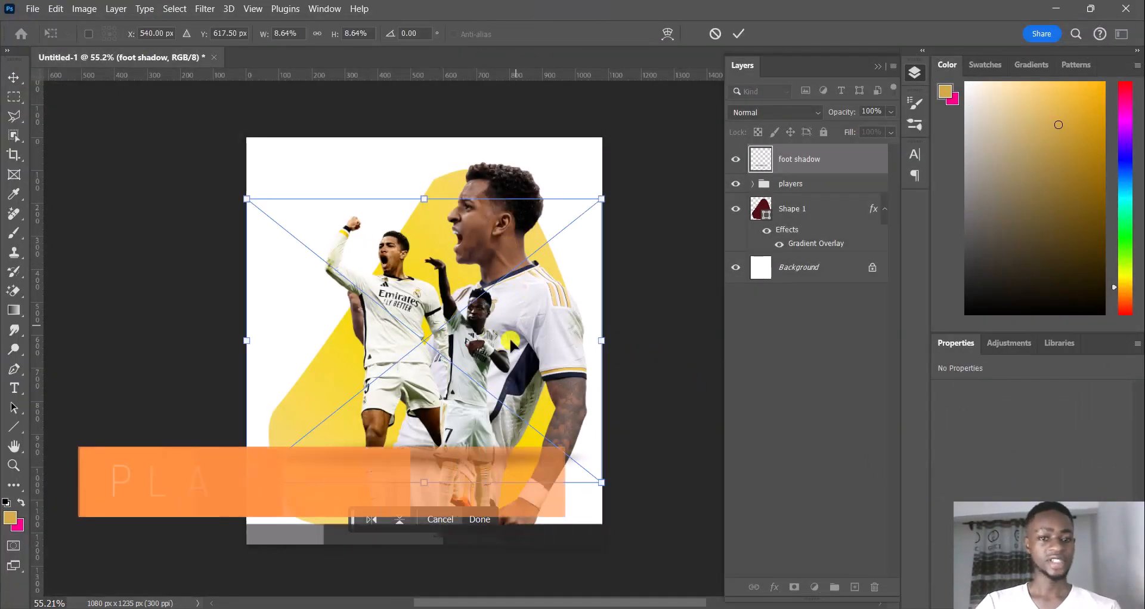
scroll(506, 353, "down", 2)
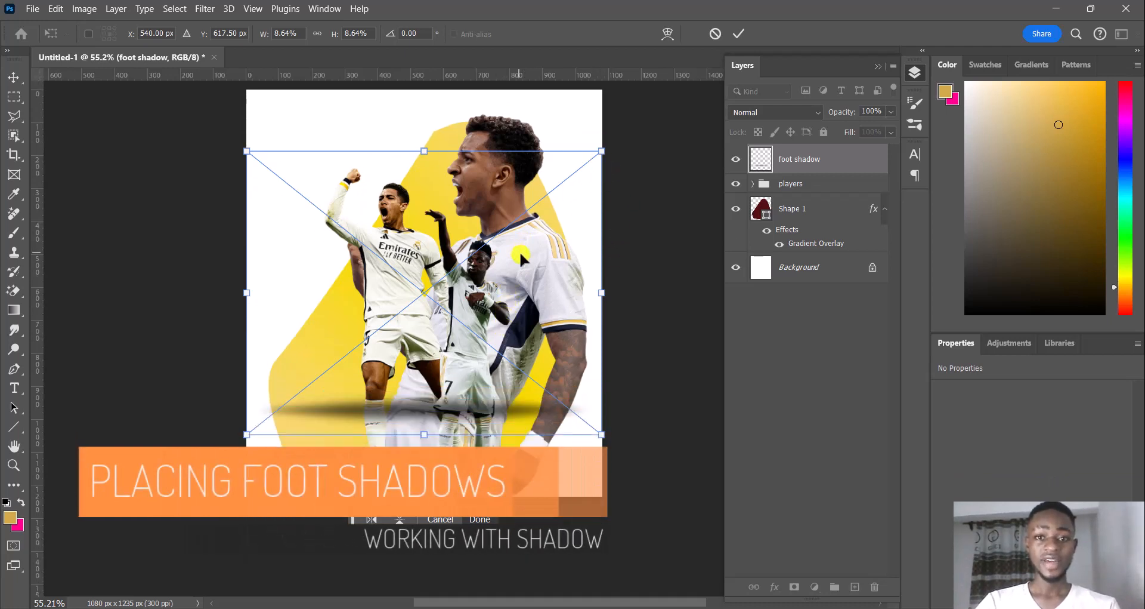
left_click_drag(603, 155, 320, 377)
left_click_drag(291, 417, 382, 471)
Scale the foot shadow down to about 1.54% and position it just below Bellingham's planted orange boot
scroll(382, 471, "up", 3)
scroll(382, 470, "down", 6)
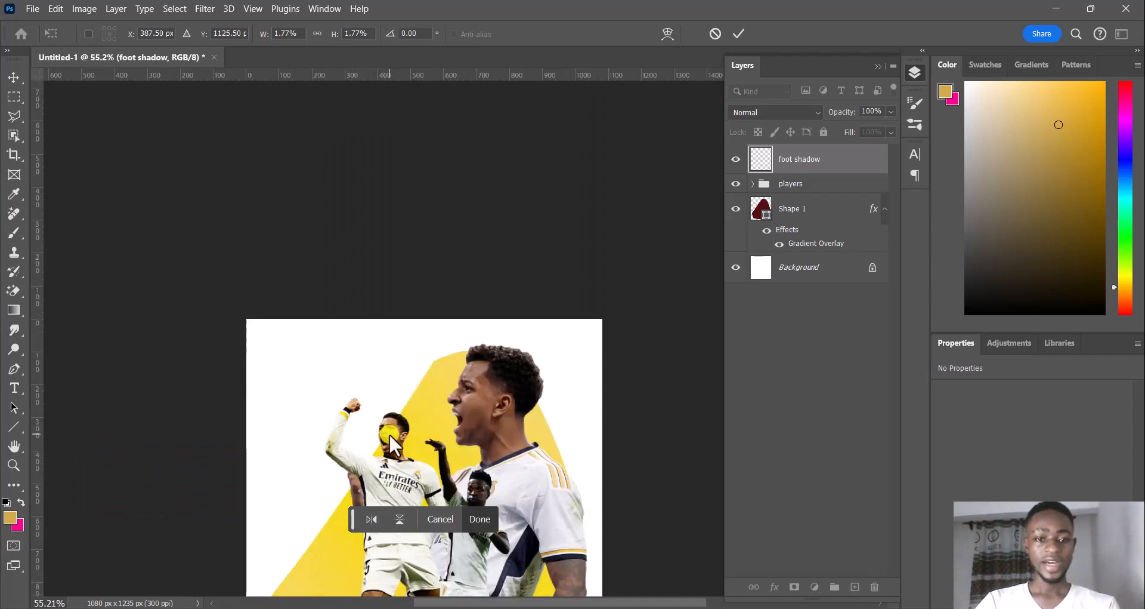
scroll(386, 418, "up", 5)
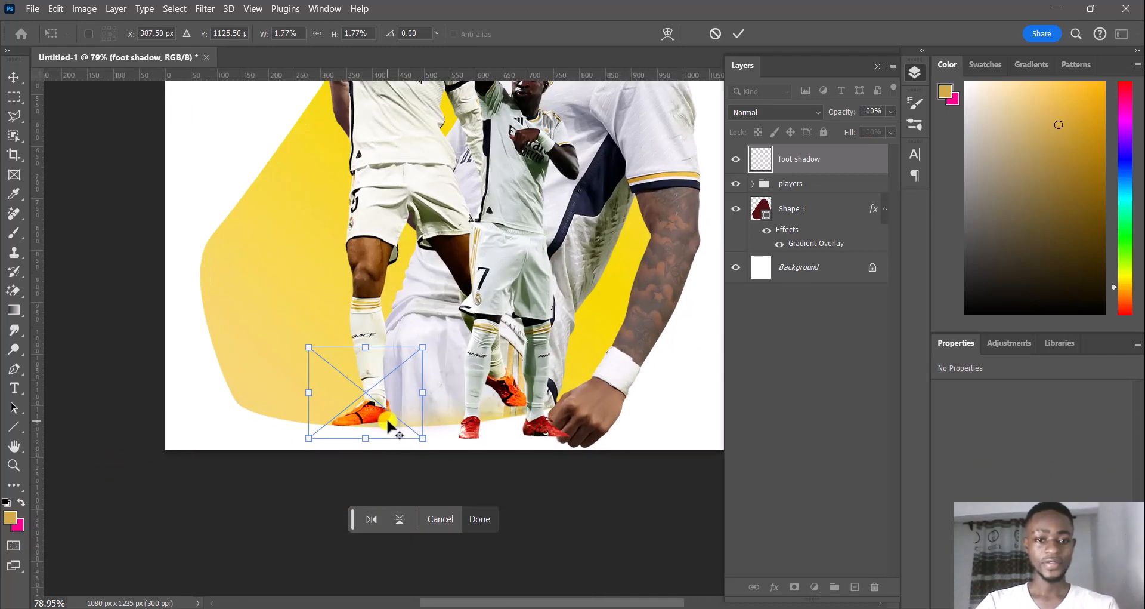
left_click_drag(459, 274, 429, 298)
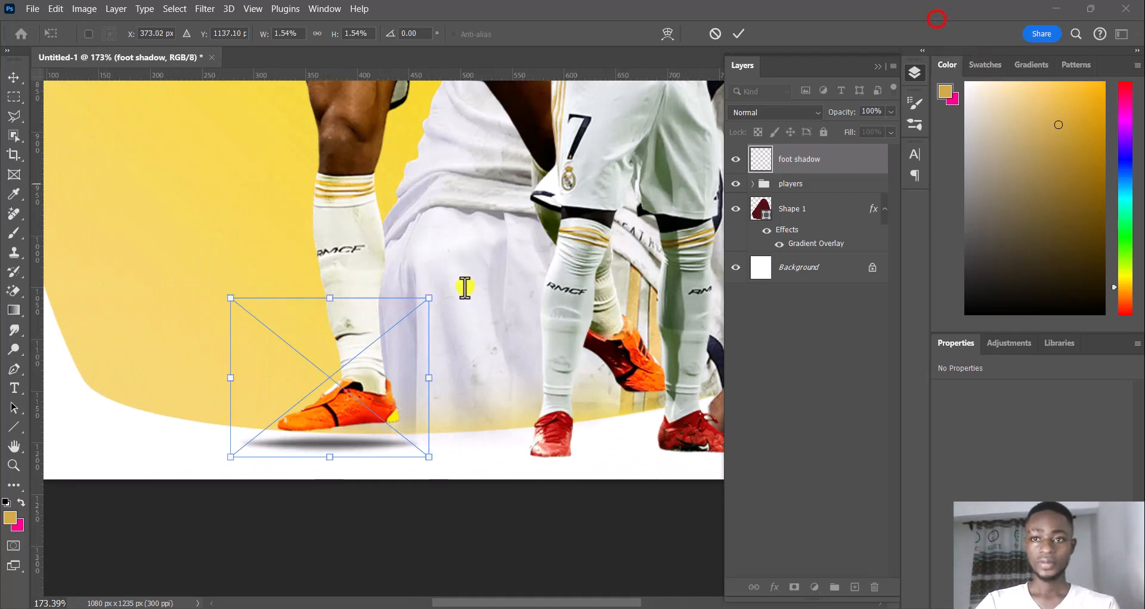
Resize the foot shadow to about 1.02% width and 1.31% height and fit it directly against the sole of Bellingham's planted boot
scroll(447, 304, "down", 1)
scroll(446, 304, "up", 2)
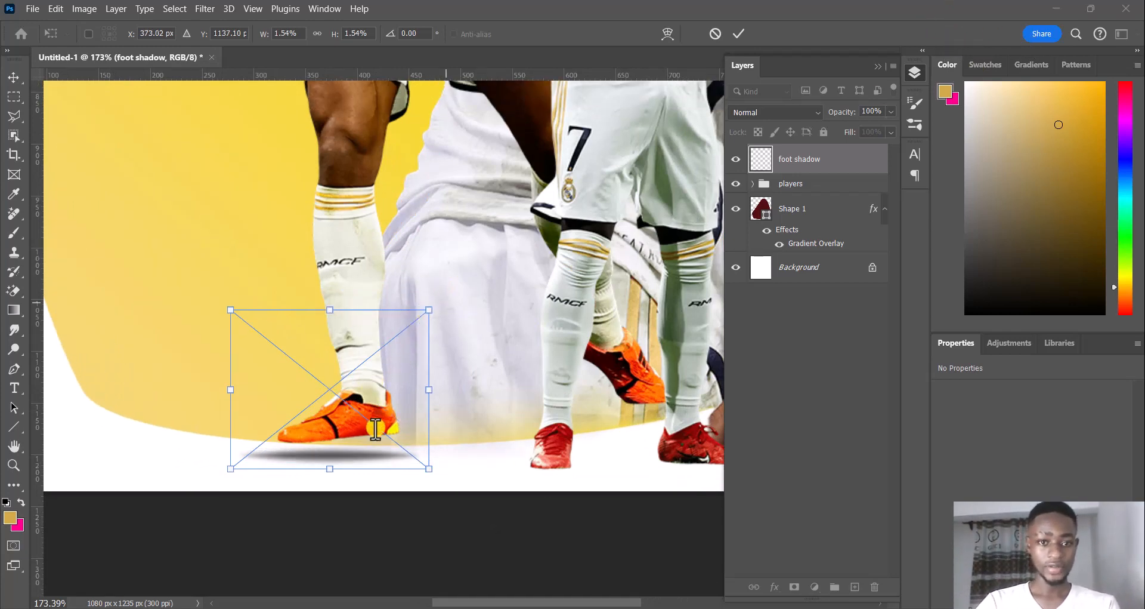
scroll(363, 448, "up", 3)
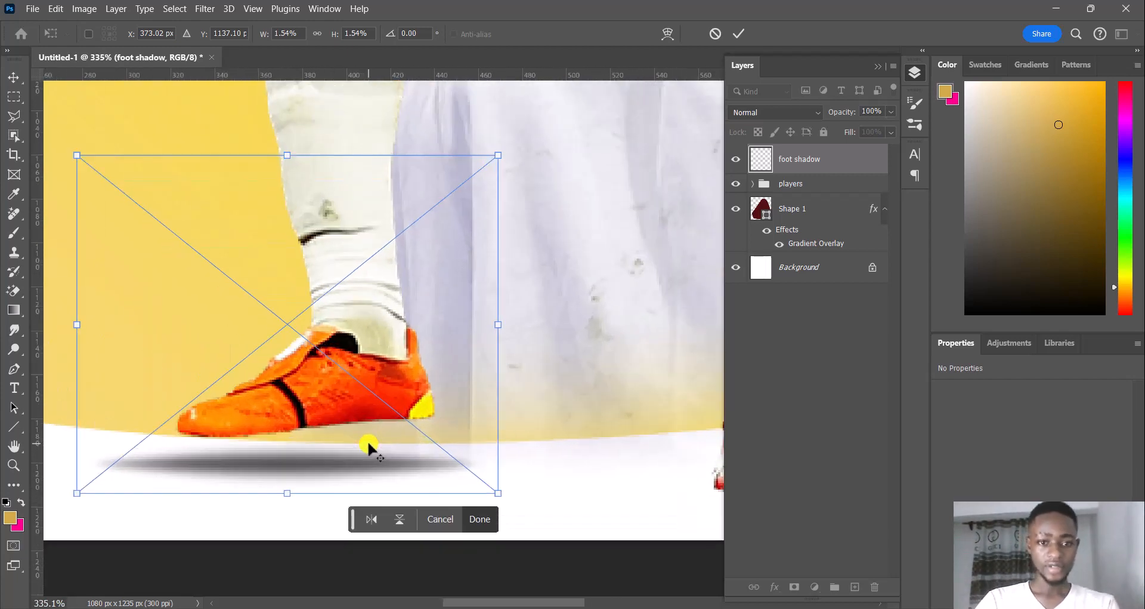
scroll(352, 477, "up", 1)
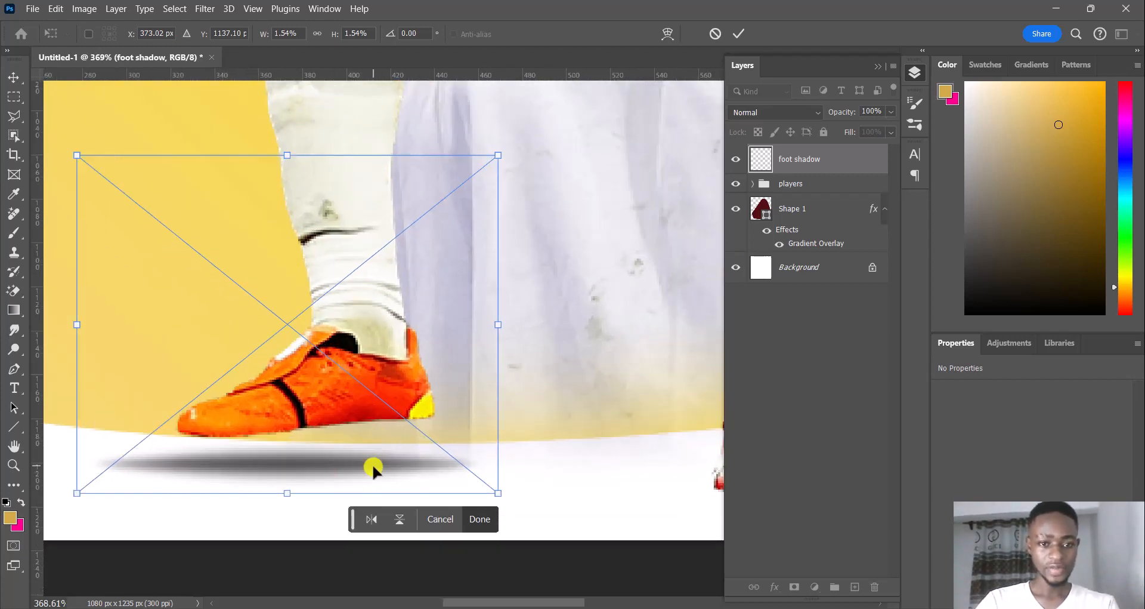
left_click_drag(371, 468, 405, 443)
left_click_drag(528, 466, 367, 396)
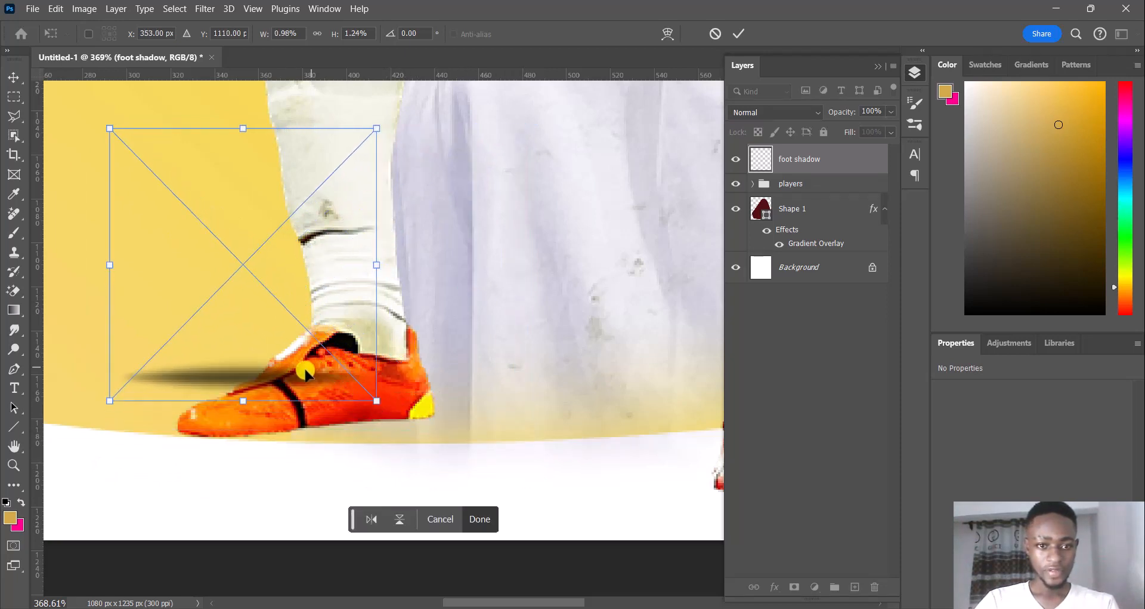
left_click_drag(305, 369, 371, 433)
left_click_drag(444, 461, 460, 479)
left_click_drag(416, 444, 402, 435)
left_click(490, 514)
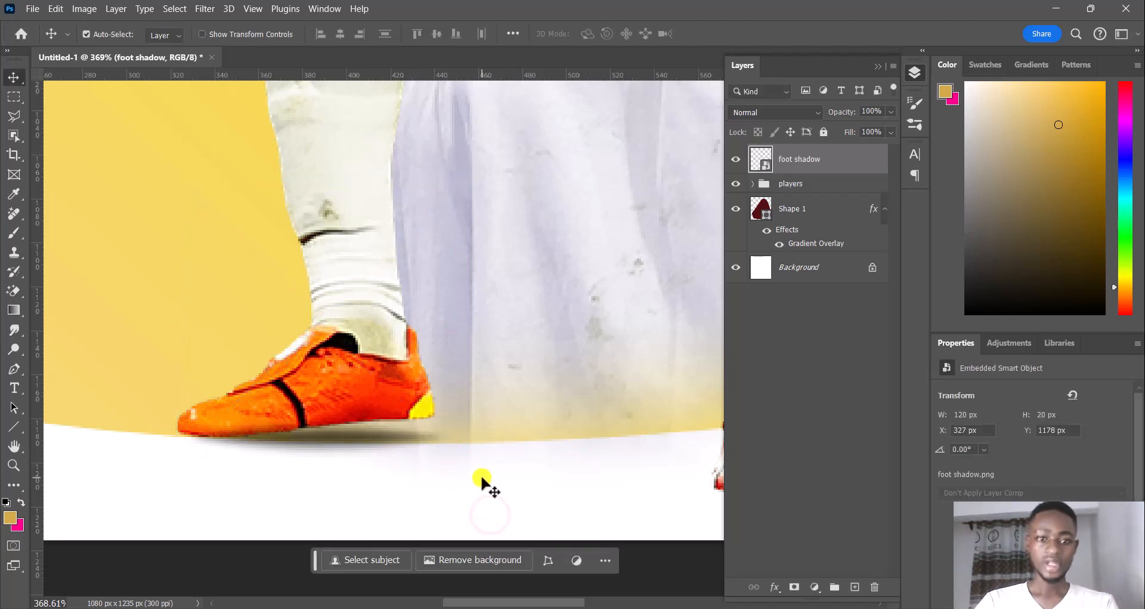
Duplicate the foot shadow, widen the copy to about 1.48%, center it under the boot and rotate it 0.86°
key("ctrl+j")
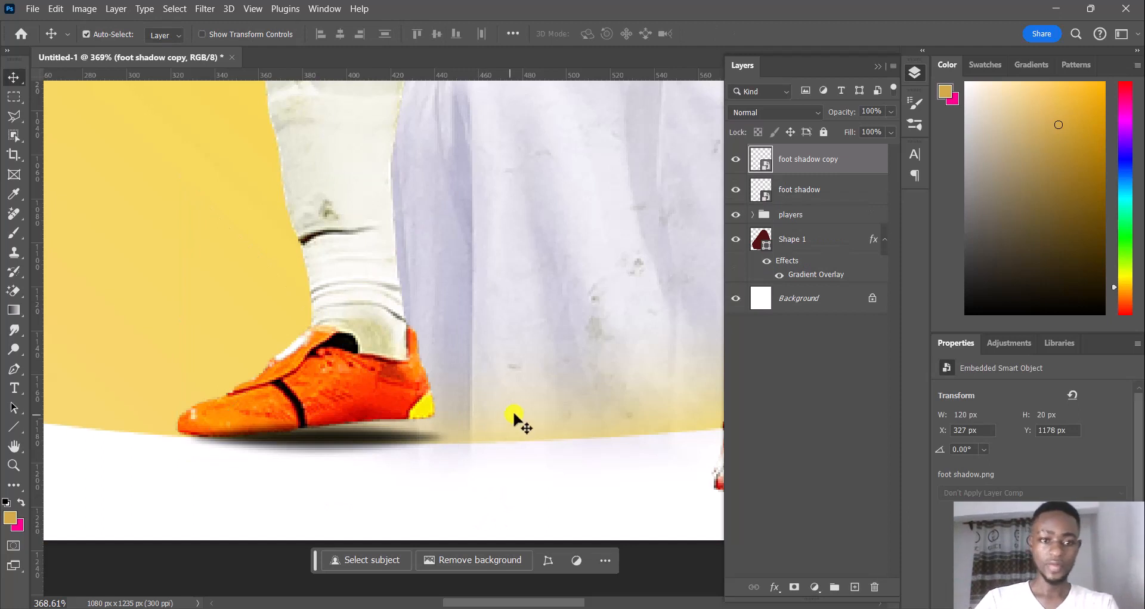
key("ctrl+t")
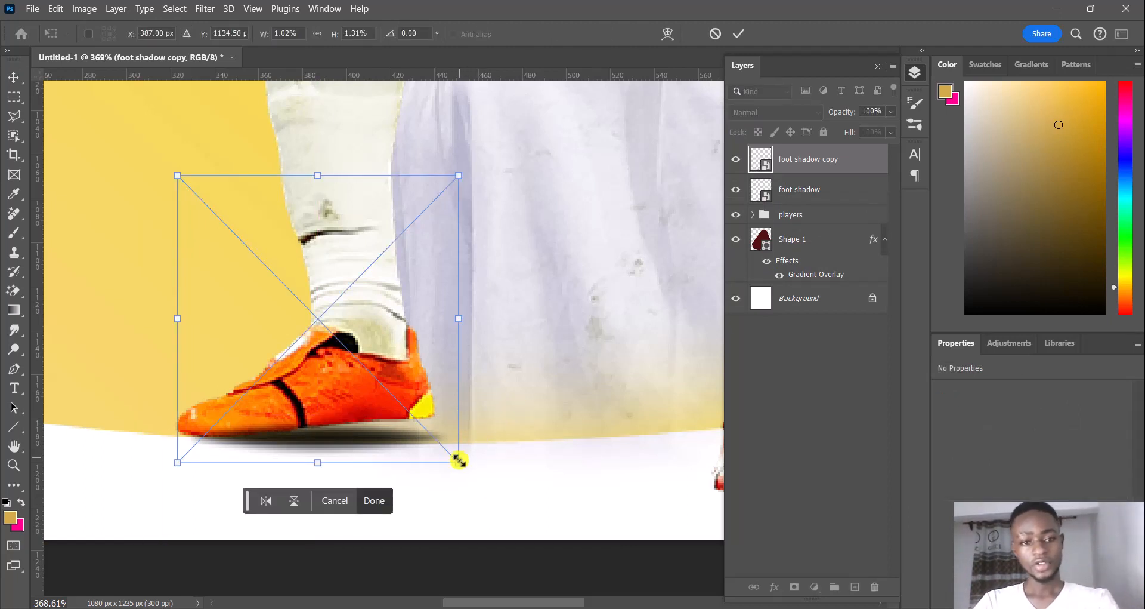
left_click_drag(459, 466, 520, 491)
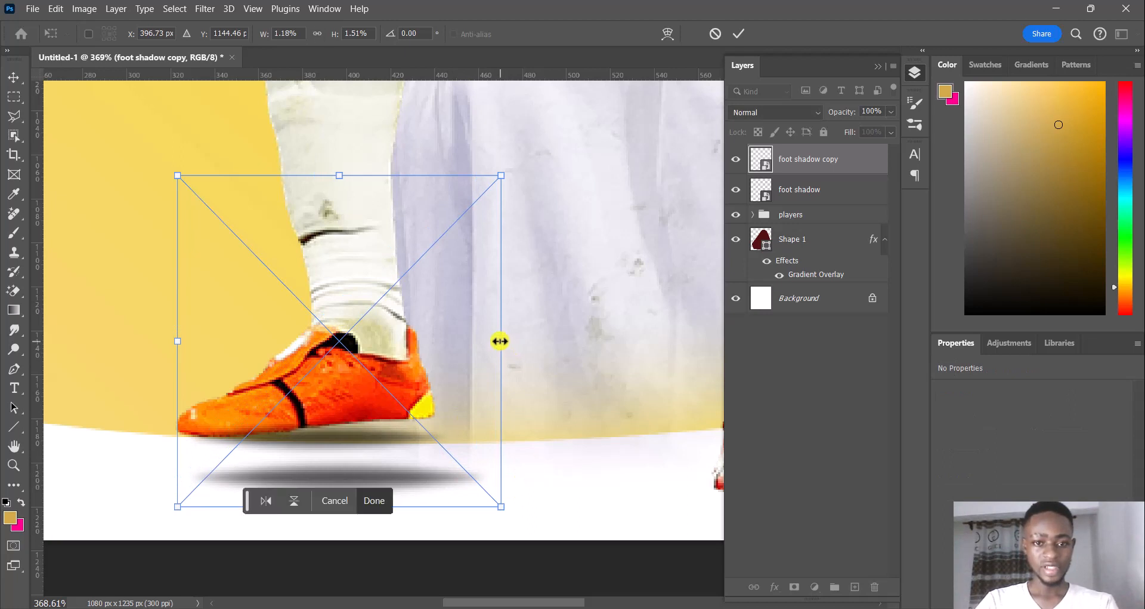
left_click_drag(500, 340, 526, 343)
left_click_drag(544, 345, 587, 364)
left_click_drag(455, 470, 387, 447)
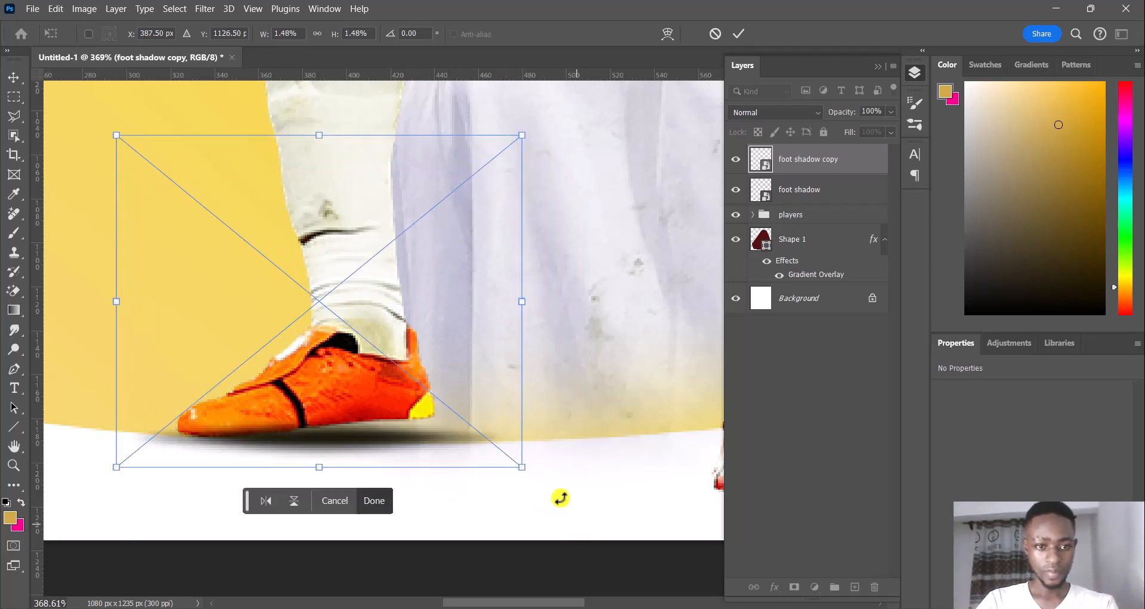
left_click_drag(560, 498, 549, 483)
left_click(382, 501)
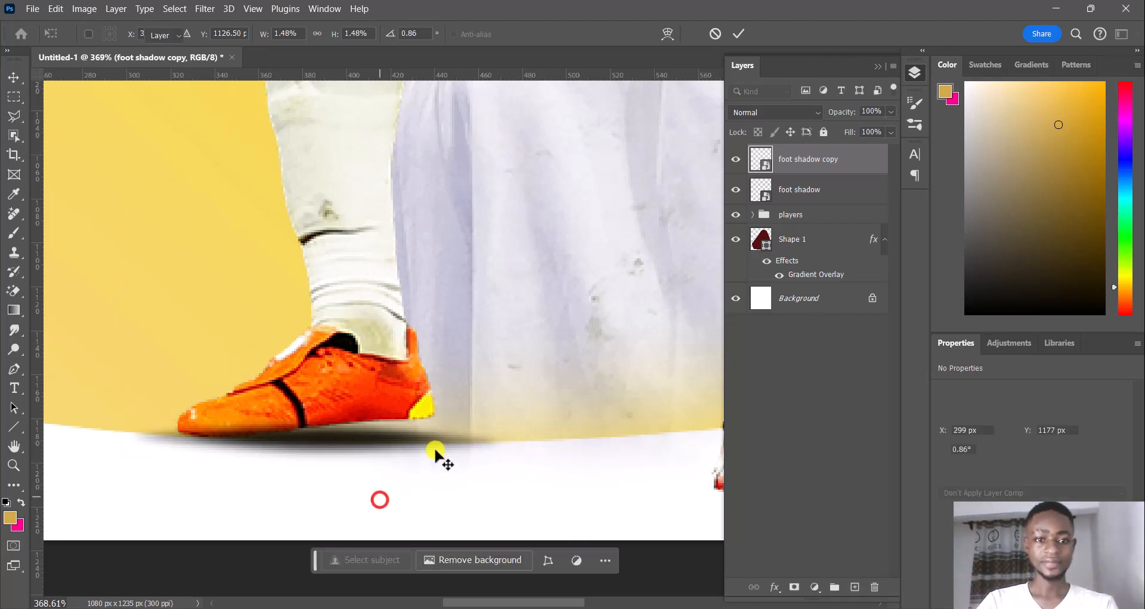
Set the foot shadow copy's opacity to 73% and the original foot shadow's fill to about 93%
left_click(893, 107)
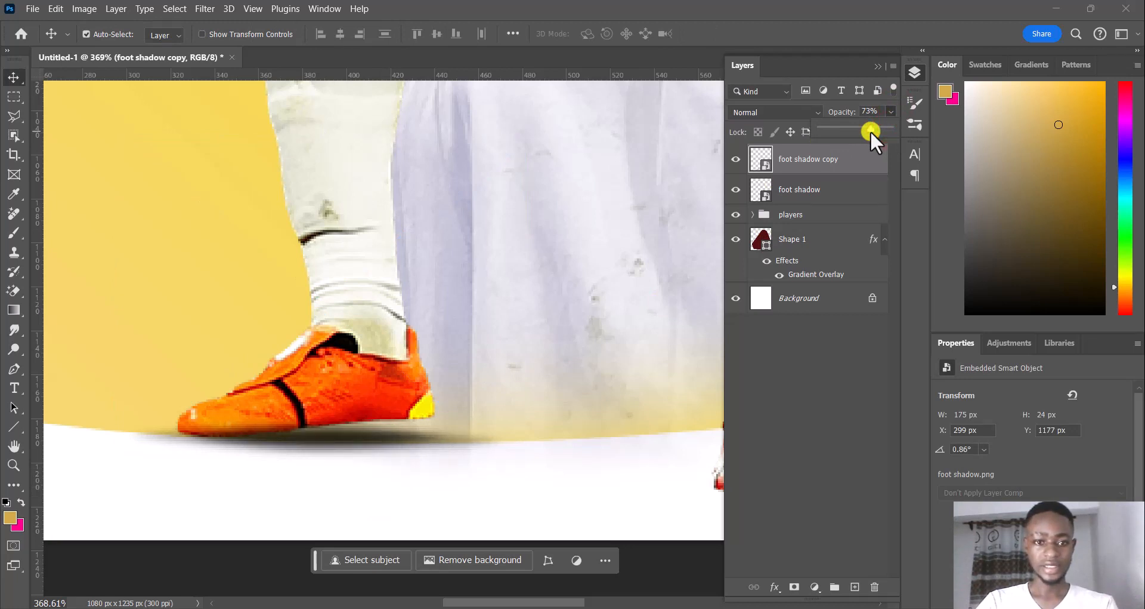
left_click(811, 374)
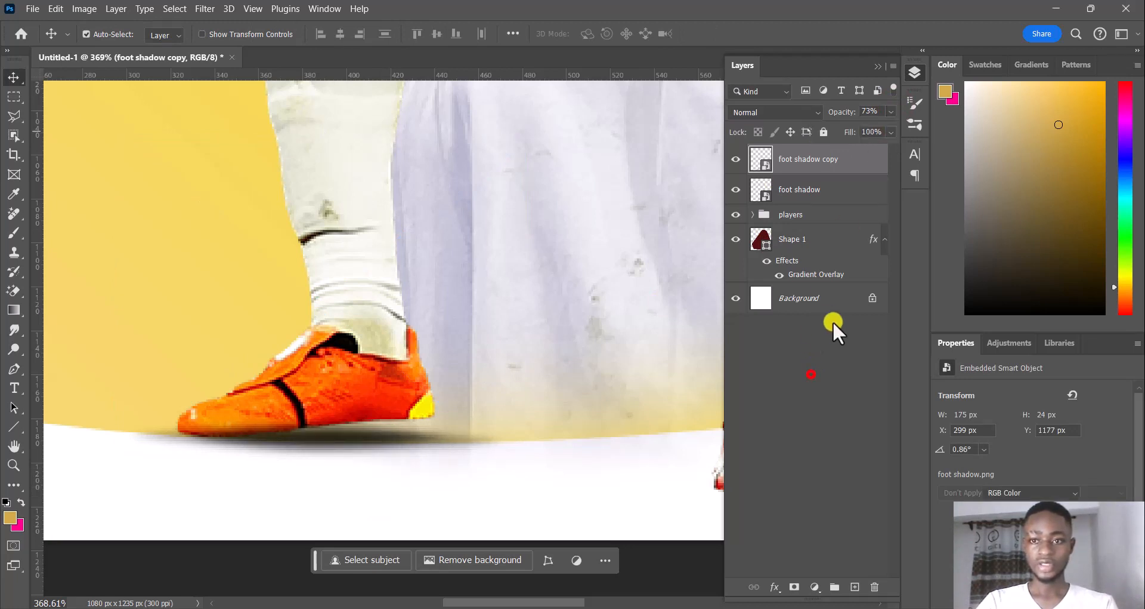
left_click(815, 189)
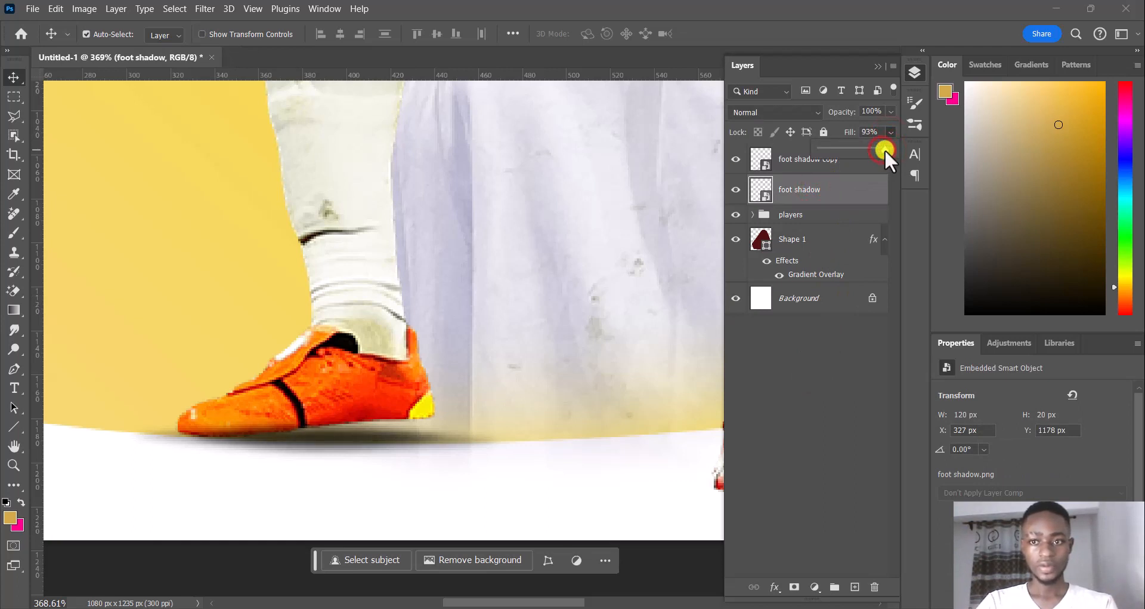
left_click(818, 345)
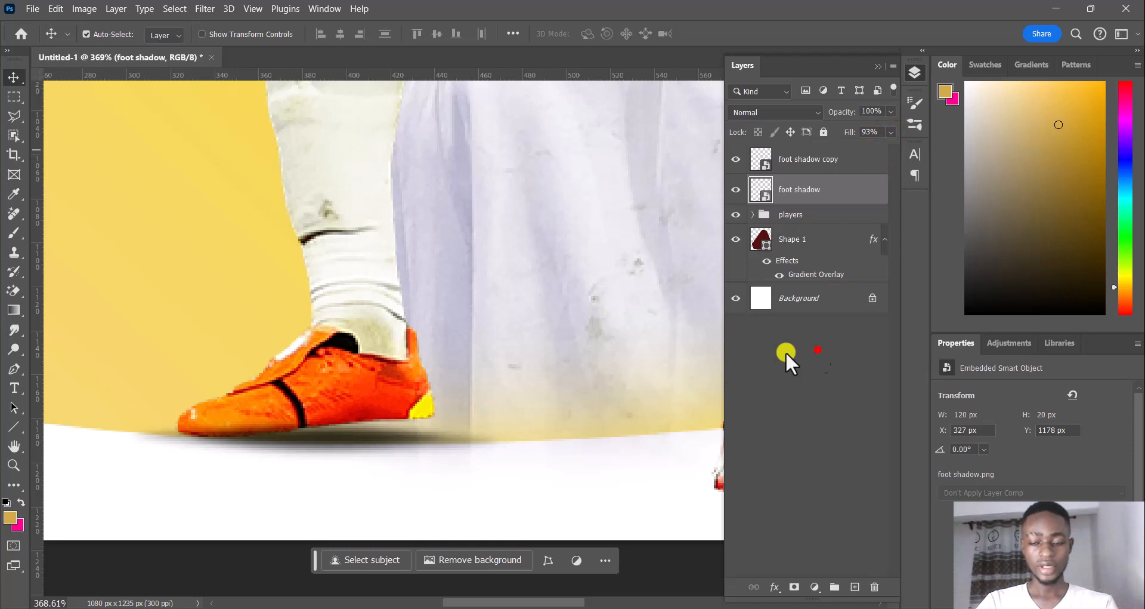
Examine how the foot shadows sit under Bellingham's boot, both in the whole poster and close up
left_click(516, 443)
scroll(543, 331, "down", 8)
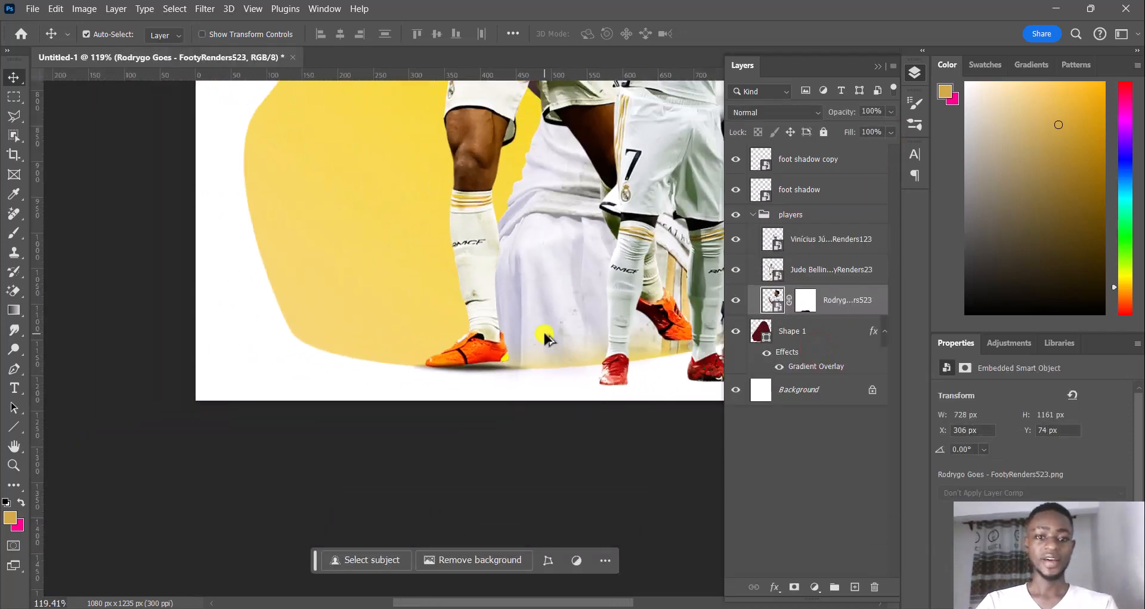
left_click_drag(558, 291, 363, 430)
scroll(363, 390, "down", 3)
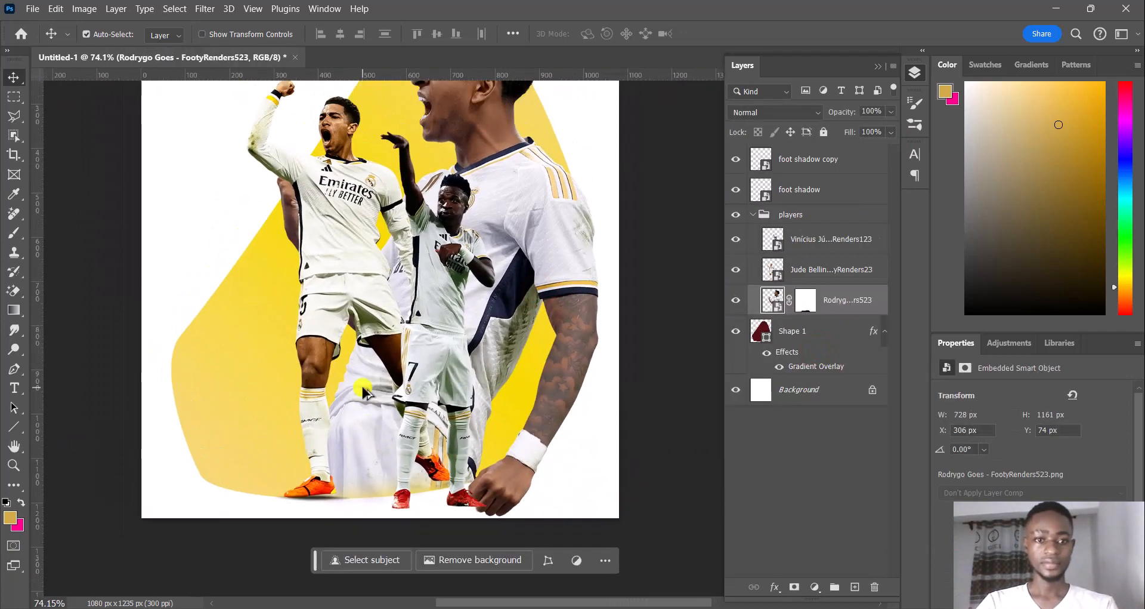
scroll(363, 391, "down", 1)
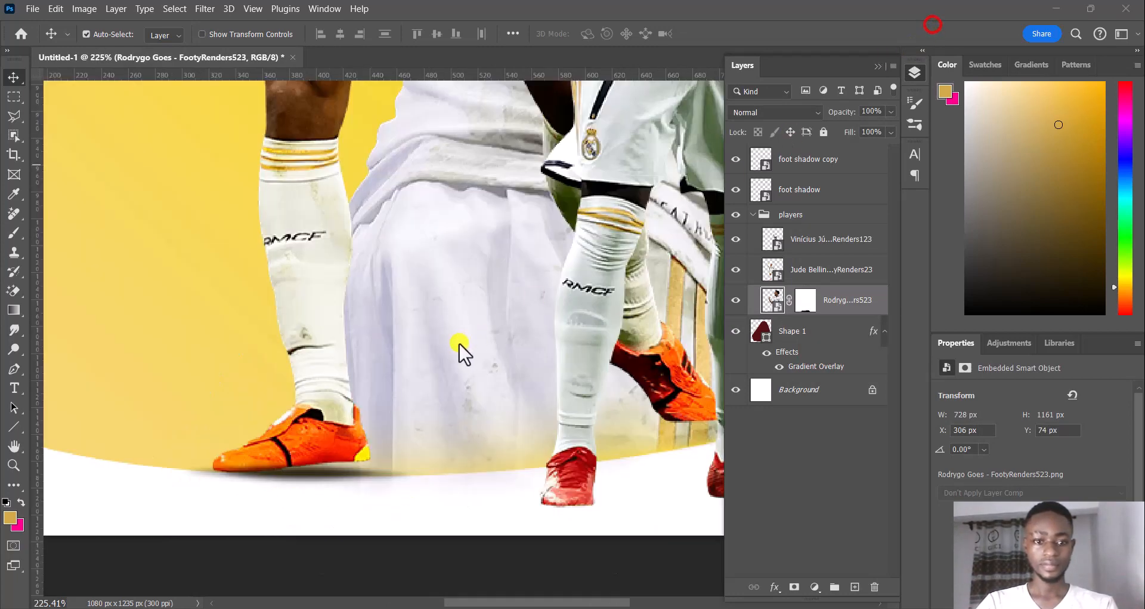
scroll(459, 346, "down", 2)
scroll(361, 395, "up", 4)
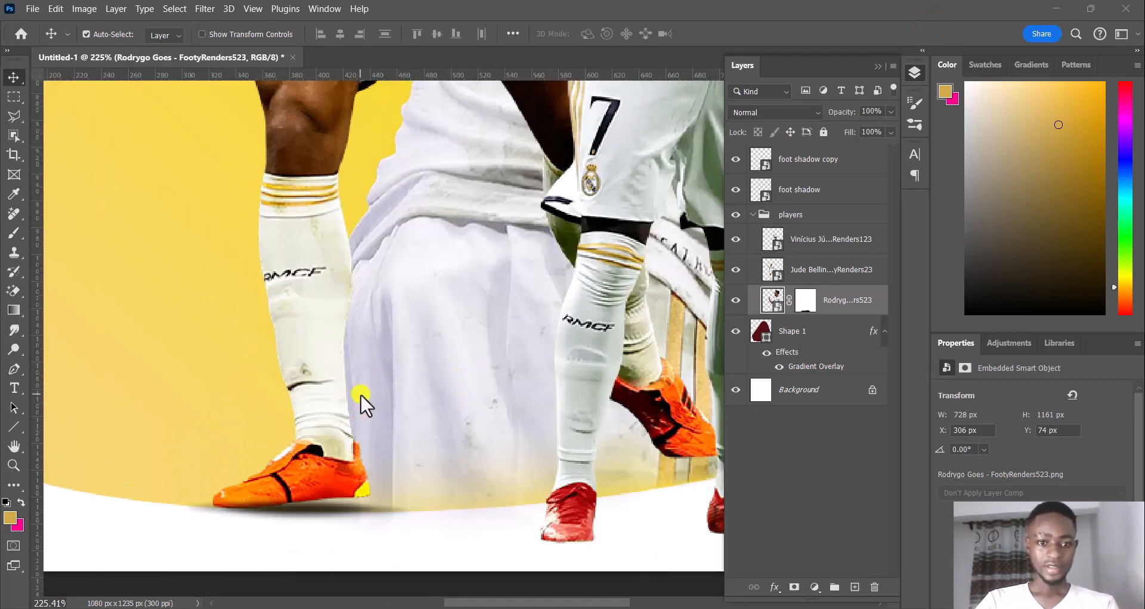
scroll(367, 447, "up", 6)
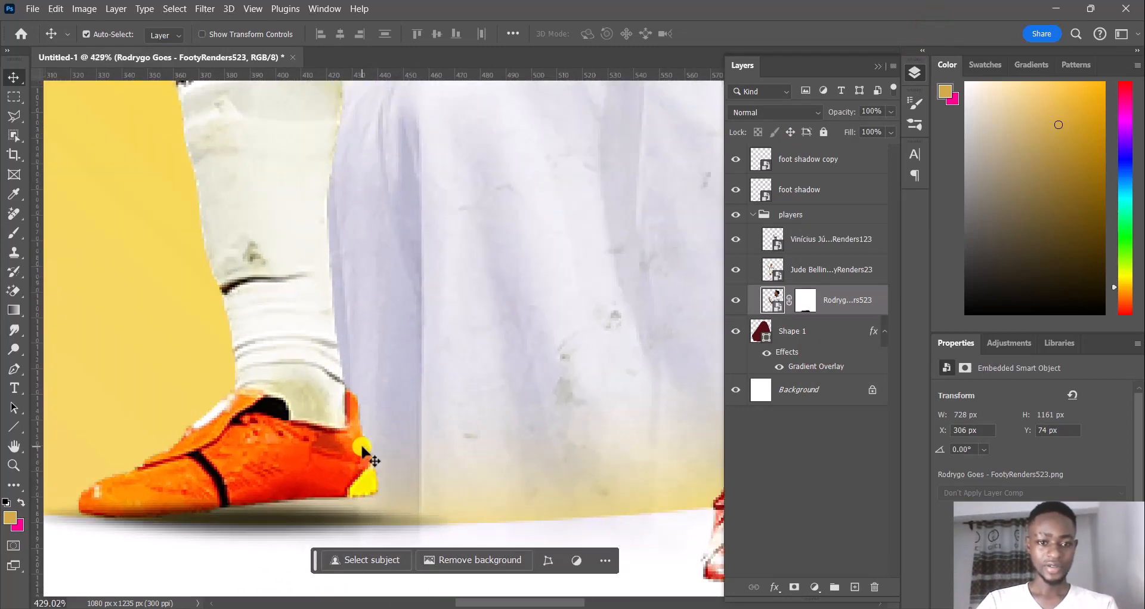
scroll(352, 456, "down", 1)
left_click_drag(276, 445, 438, 417)
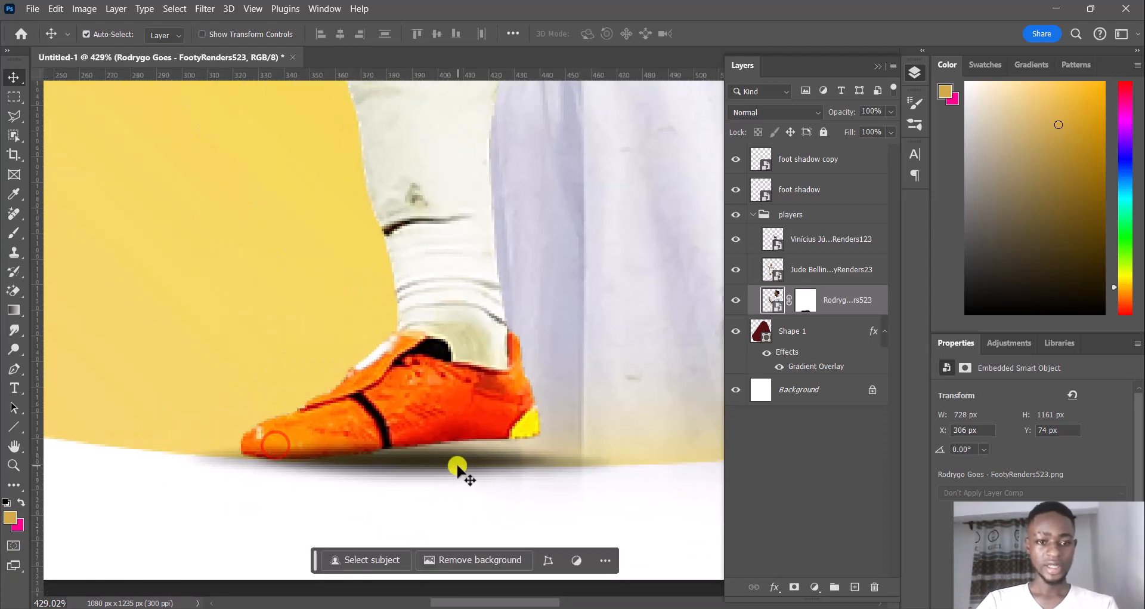
Shift the foot shadow copy toward the boot's toe to X 289 px and move both shadow layers below Rodrygo in the players group
left_click_drag(455, 463, 427, 468)
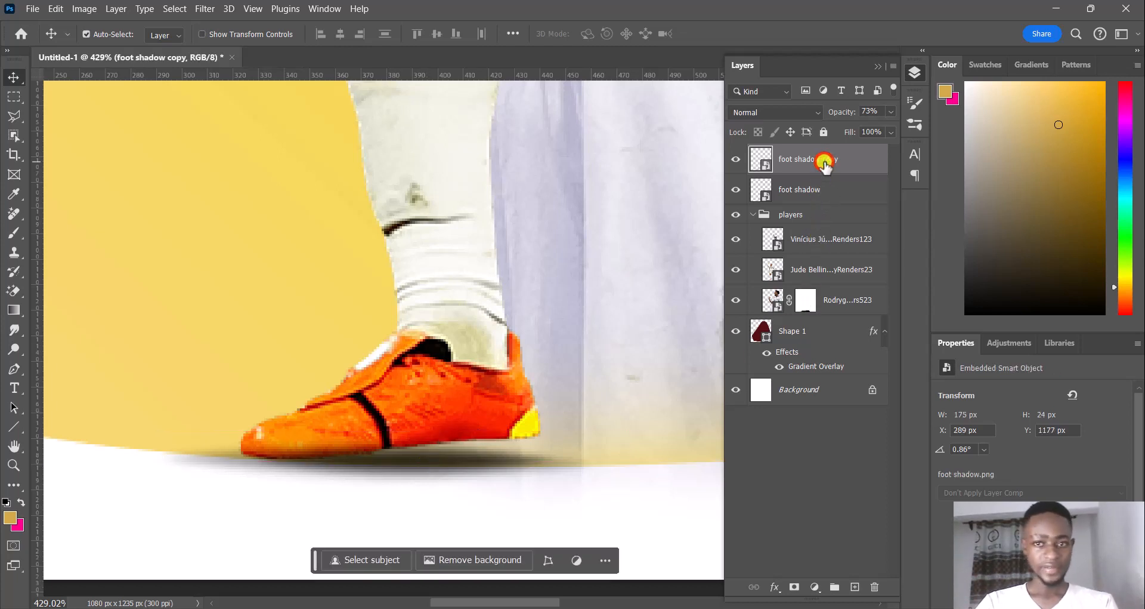
left_click(817, 191, "ctrl")
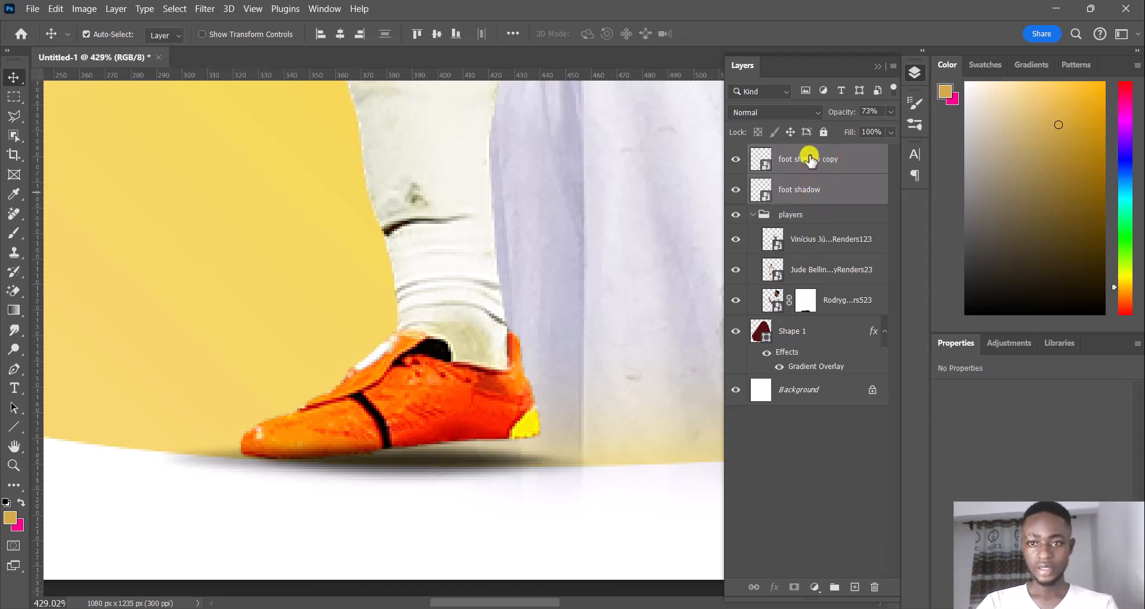
left_click_drag(810, 162, 816, 311)
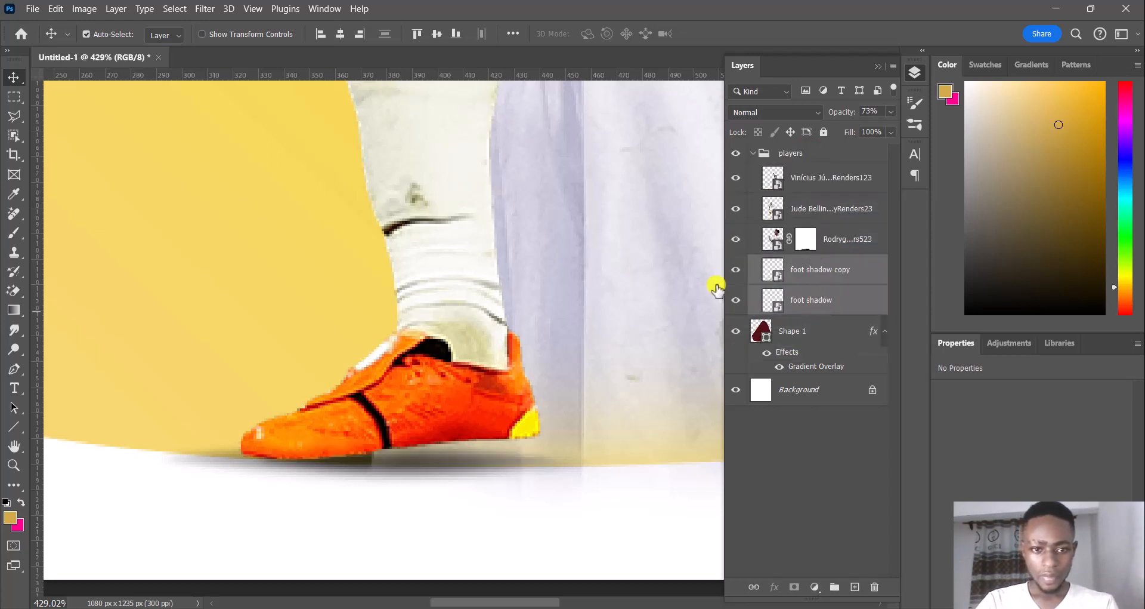
left_click_drag(439, 465, 453, 464)
key("ctrl+z")
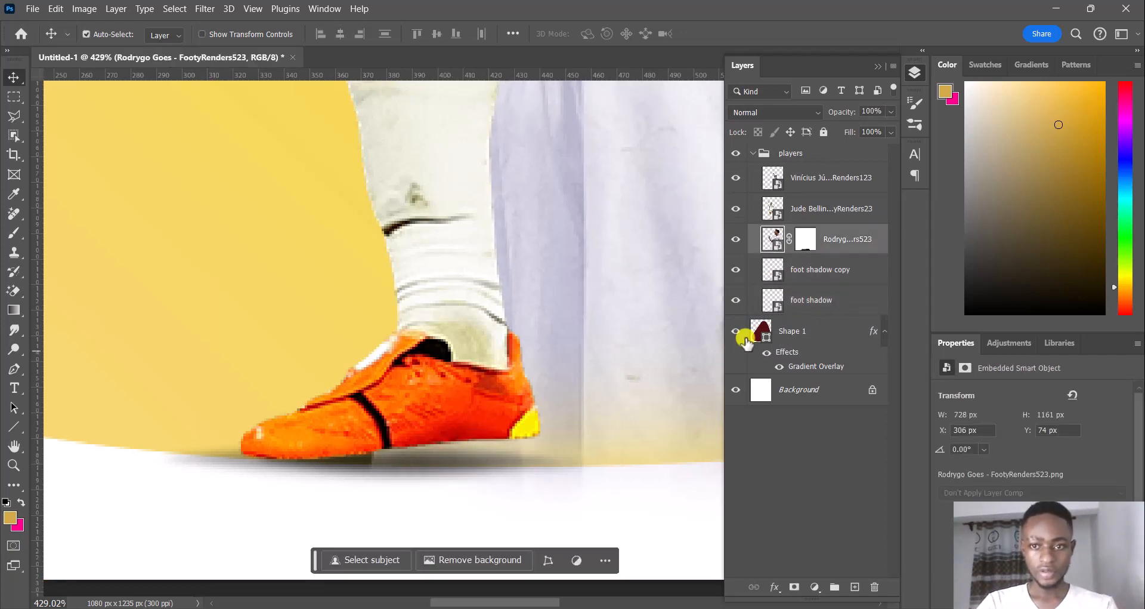
left_click(823, 298)
left_click(838, 270, "shift")
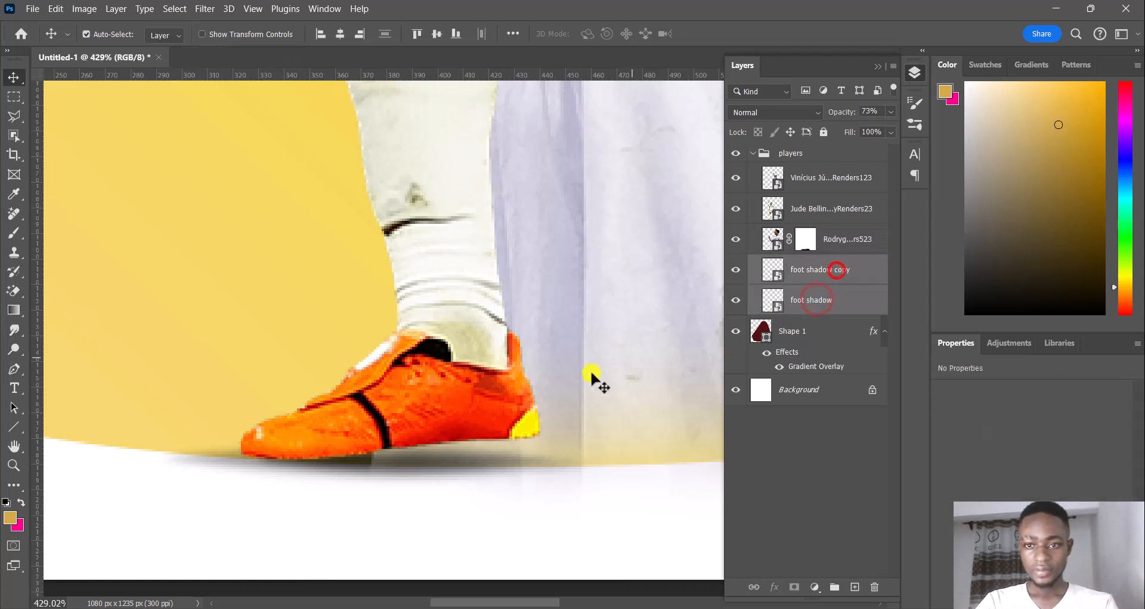
left_click_drag(430, 460, 443, 466)
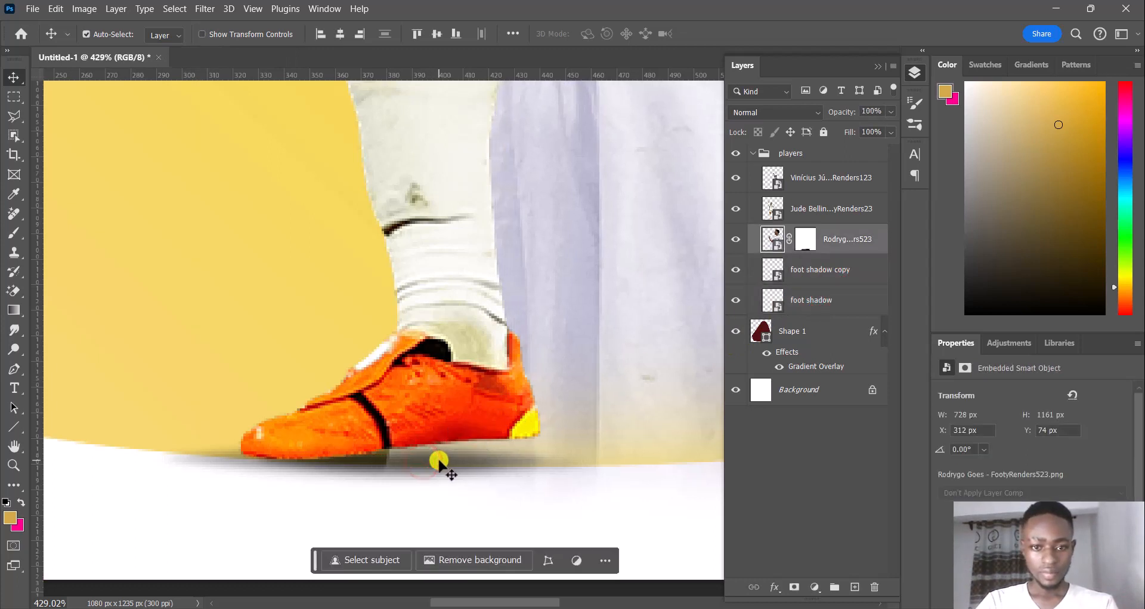
Lock the Rodrygo layer and narrow both foot shadow layers together to 88.57% width under Bellingham's boot
left_click(822, 134)
left_click(444, 461)
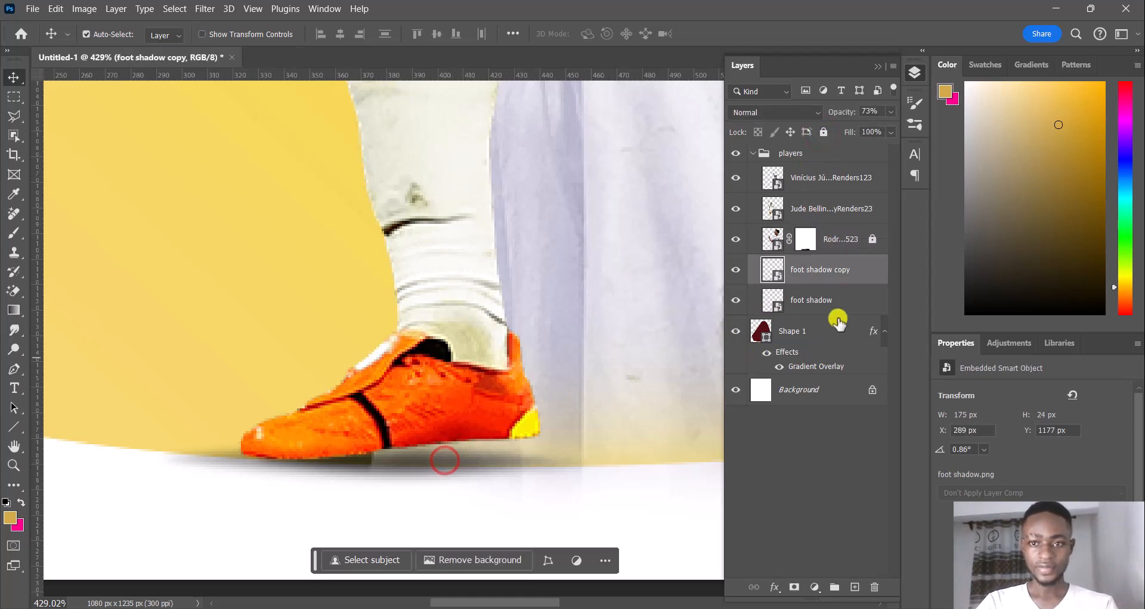
left_click(830, 299, "shift")
mouse_move(386, 466)
left_mouse_down()
mouse_move(406, 468)
mouse_move(391, 468)
left_mouse_up()
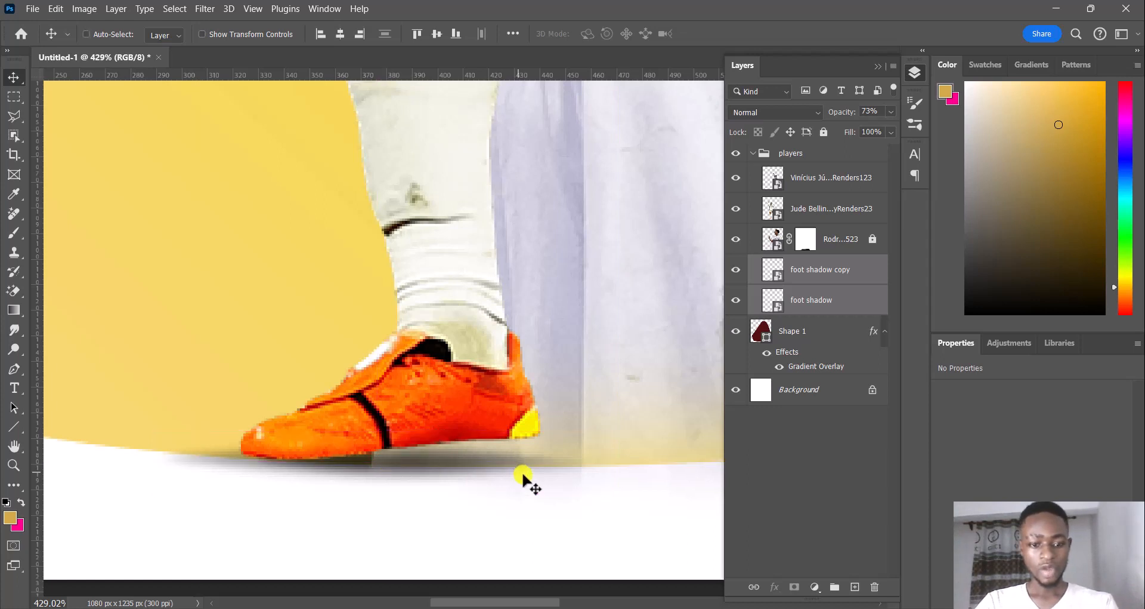
key("ctrl+t")
left_click_drag(602, 460, 550, 461)
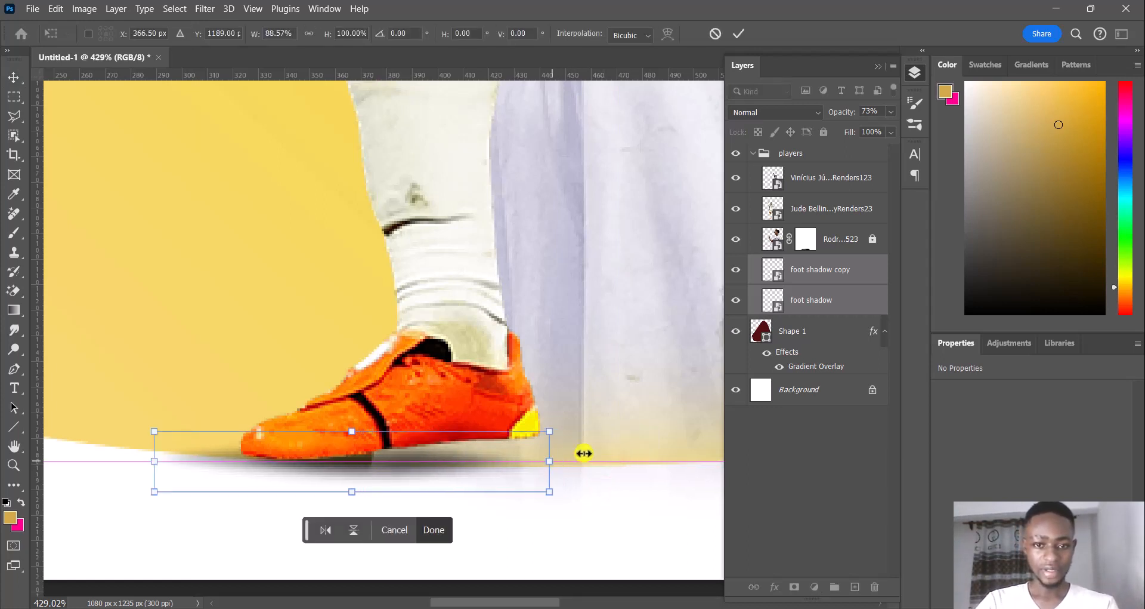
left_click(435, 529)
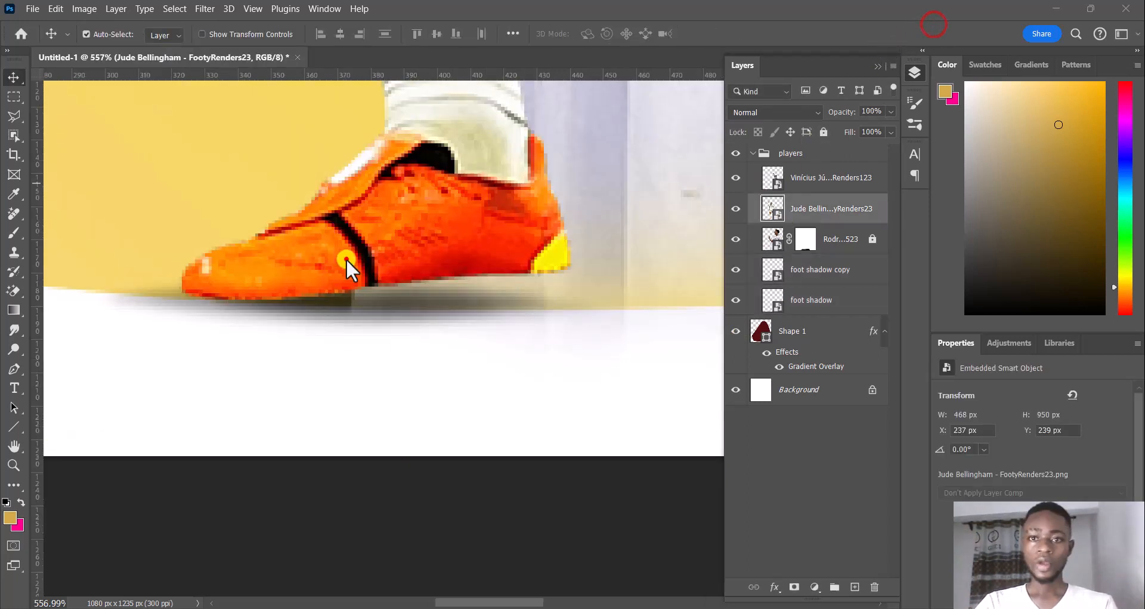
Move the Bellingham player image down to X 236 px, Y 250 px
left_click(346, 259)
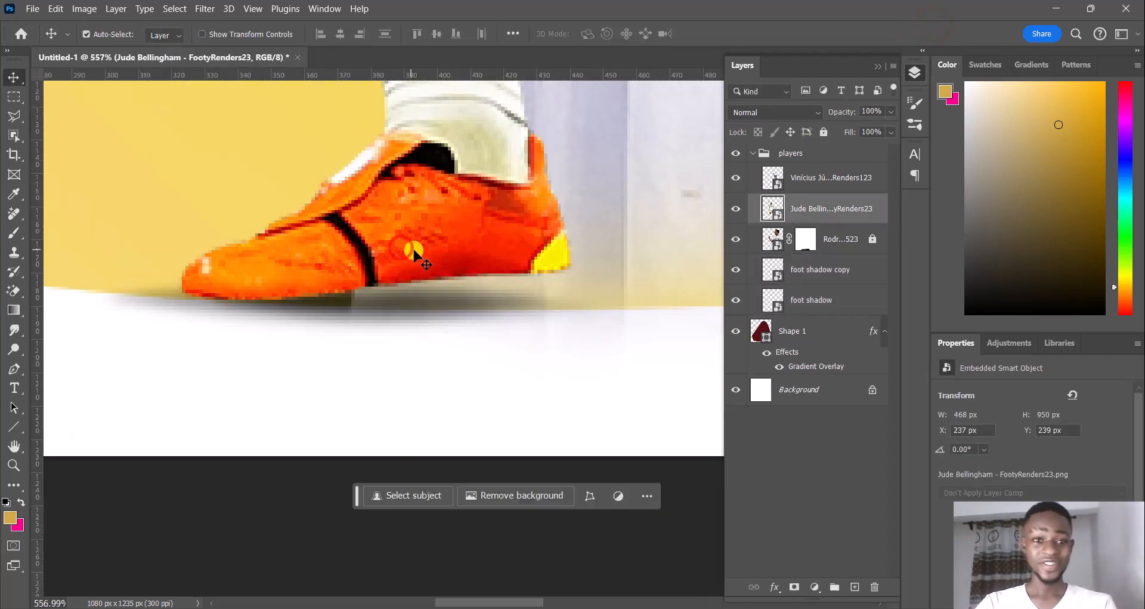
left_click(423, 251)
left_click_drag(423, 251, 417, 286)
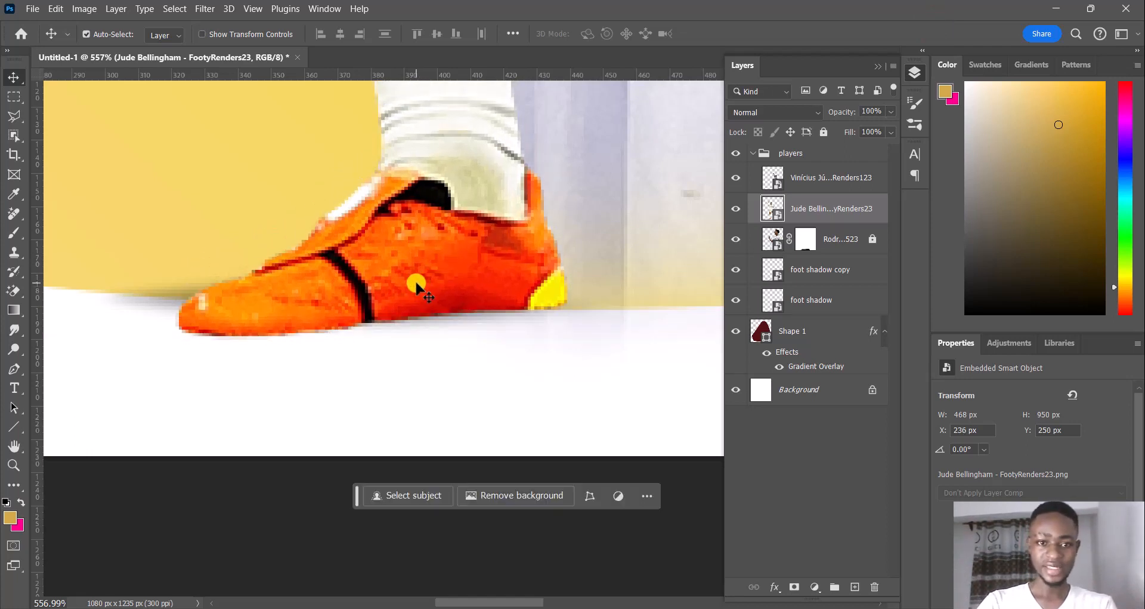
Reposition both foot shadow layers beneath Bellingham's boot and rotate them about -5.88° to follow the sole
left_click(845, 258)
left_click(838, 298, "shift")
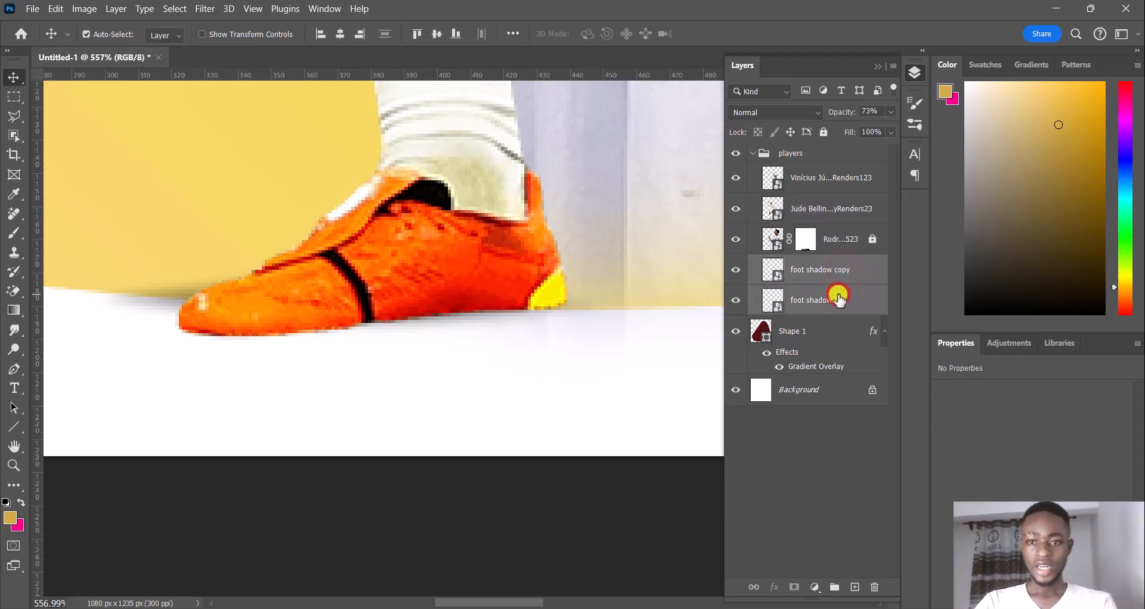
key("ctrl+t")
left_click_drag(396, 317, 420, 331)
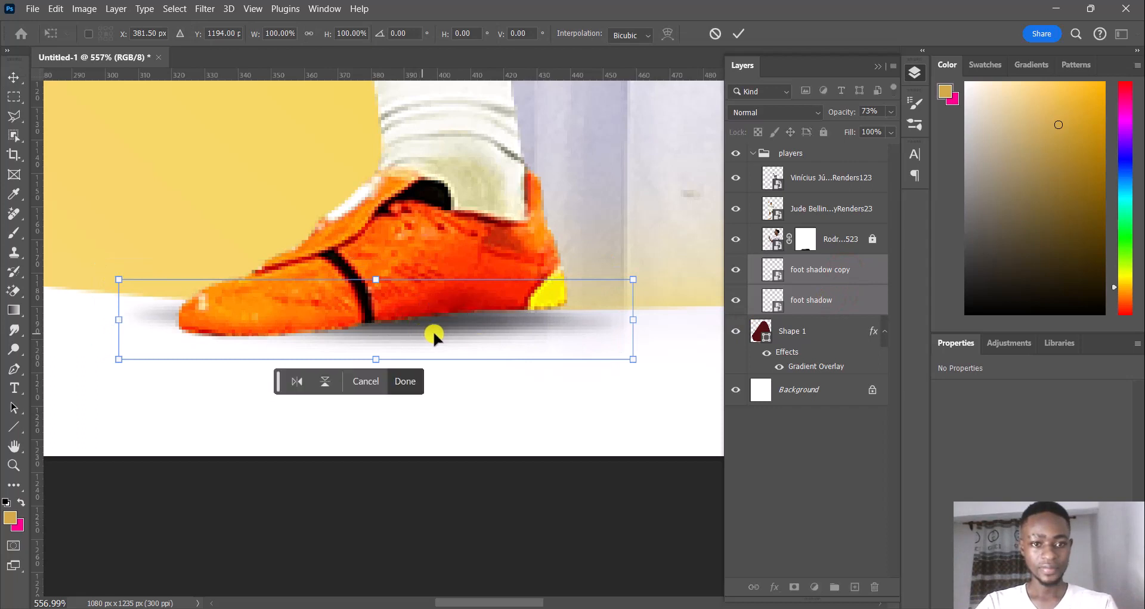
left_click_drag(643, 381, 647, 354)
left_click_drag(452, 326, 476, 323)
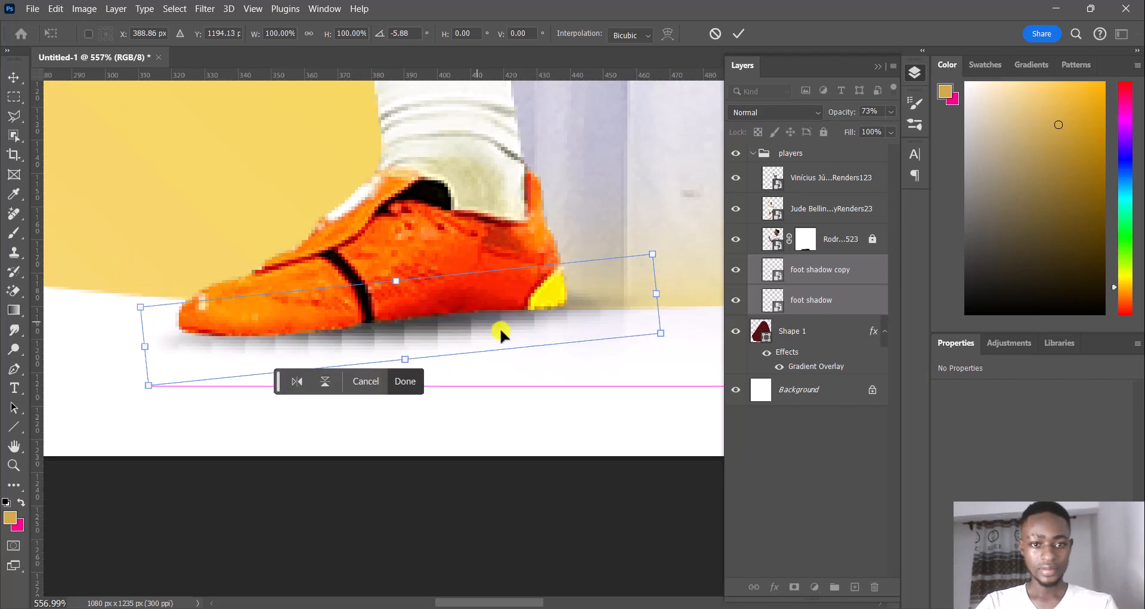
left_click_drag(405, 363, 405, 363)
left_click(406, 381)
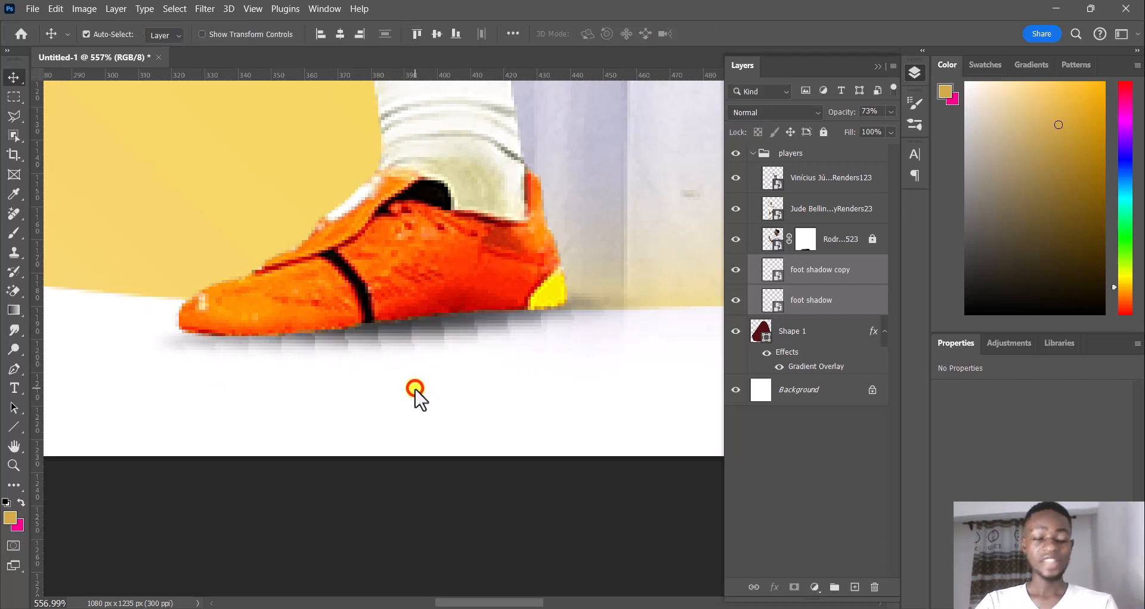
Examine how Bellingham's foot shadow looks in the whole poster
left_click(772, 302)
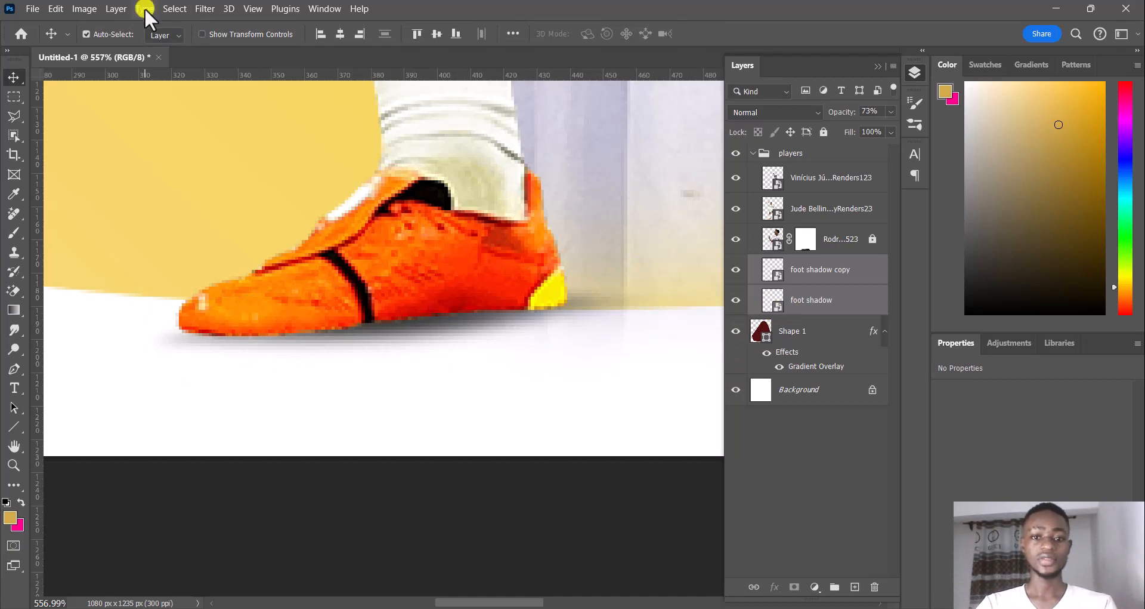
left_click(205, 9)
left_click(842, 303)
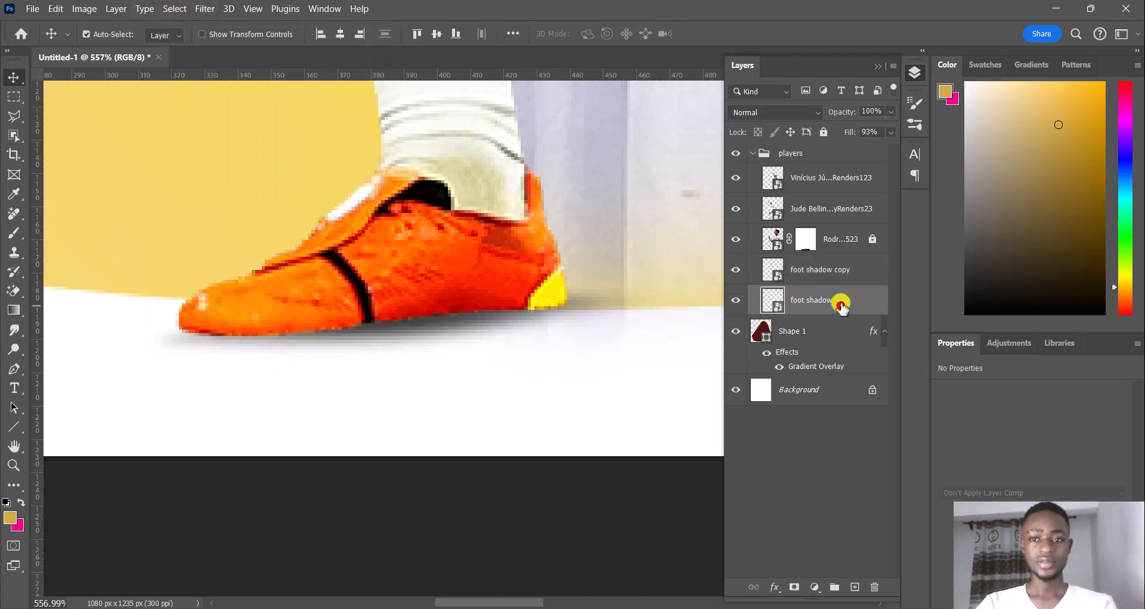
left_click(925, 34)
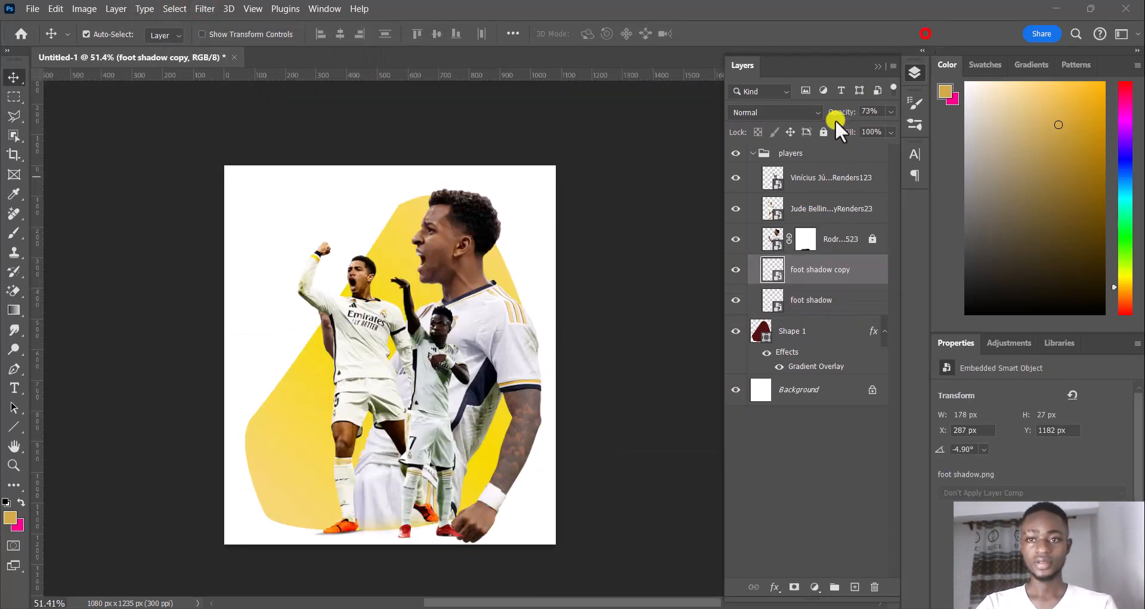
left_click(650, 333)
scroll(650, 333, "down", 1)
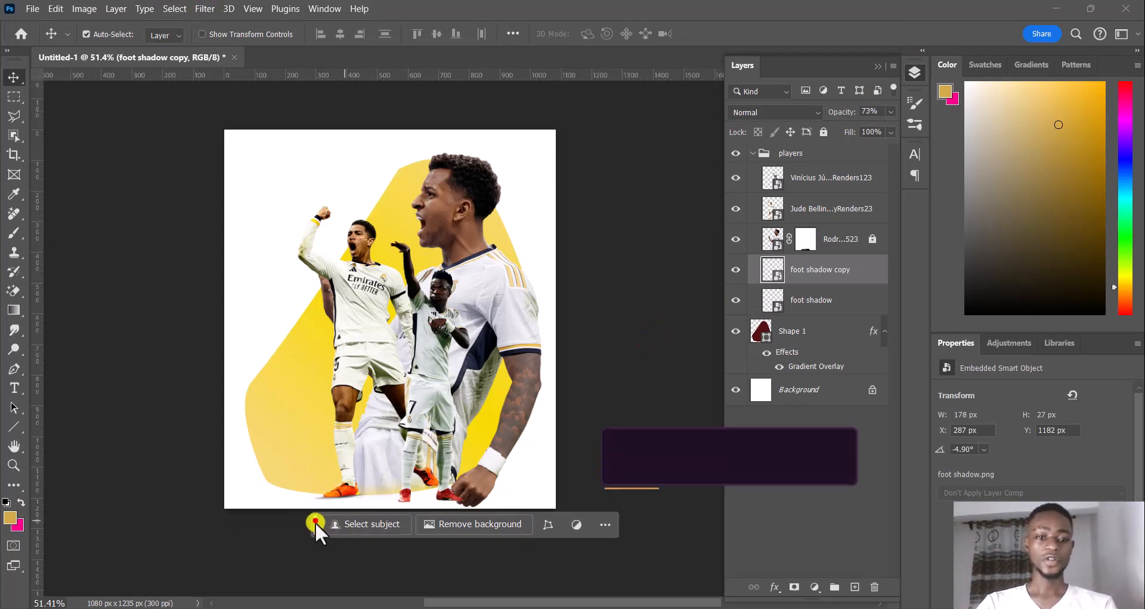
left_click_drag(315, 521, 310, 542)
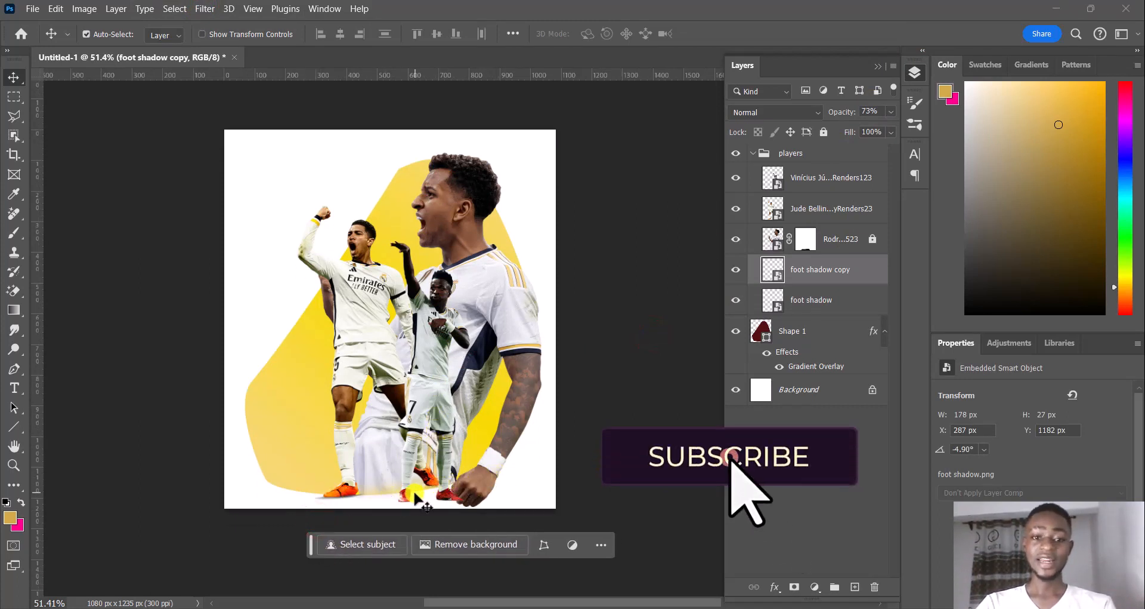
Examine the layers in the belligham foot shadow group and compare the shadows under Bellingham's and Vinícius's boots close up
scroll(454, 472, "down", 1)
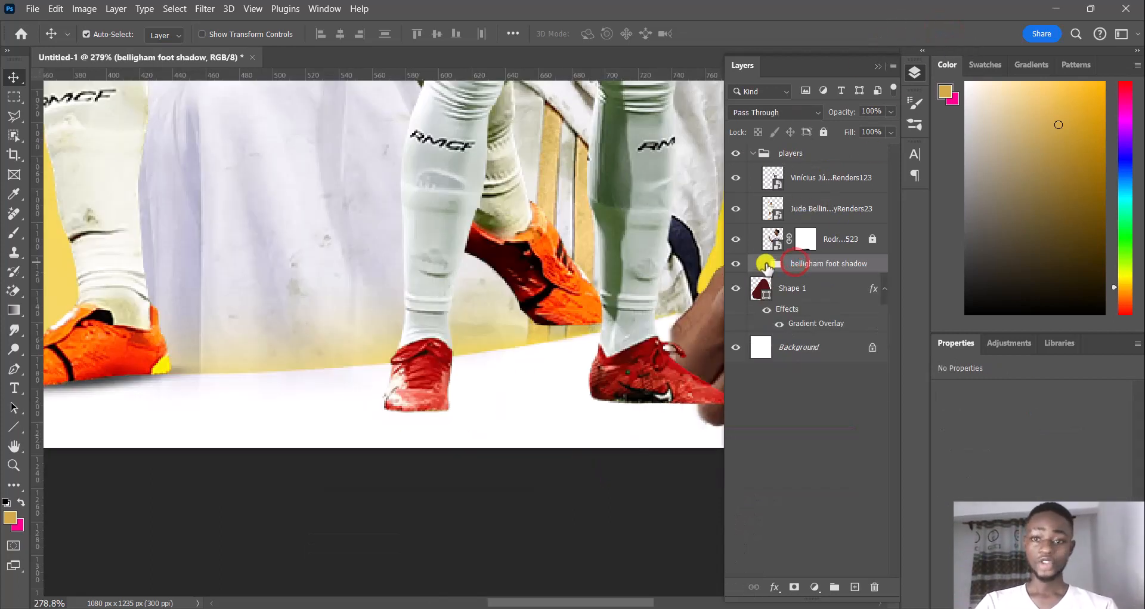
left_click(767, 263)
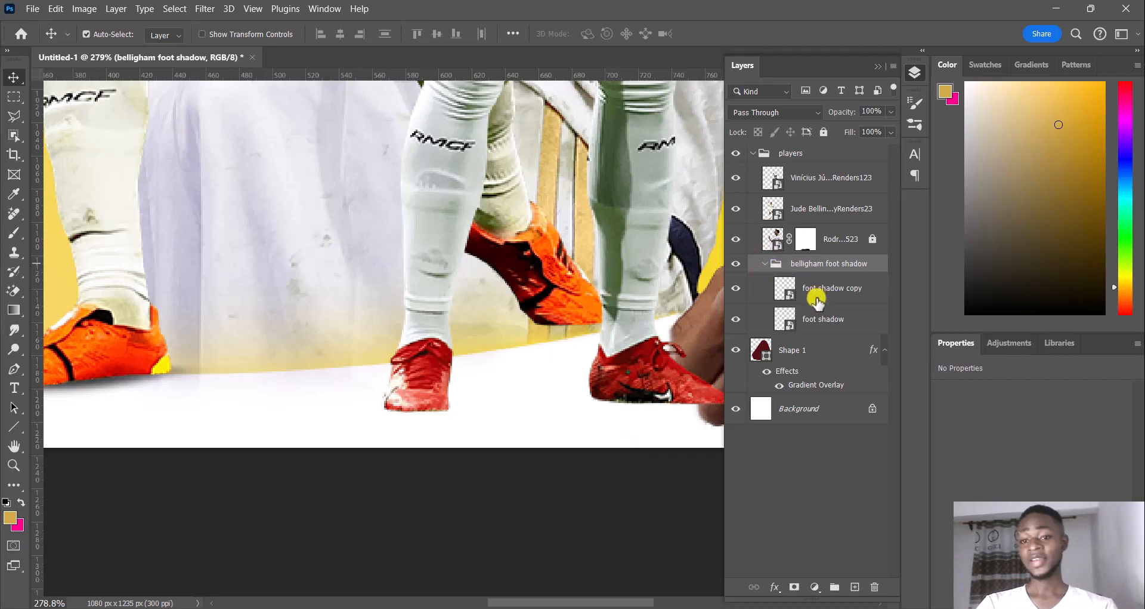
left_click(765, 264)
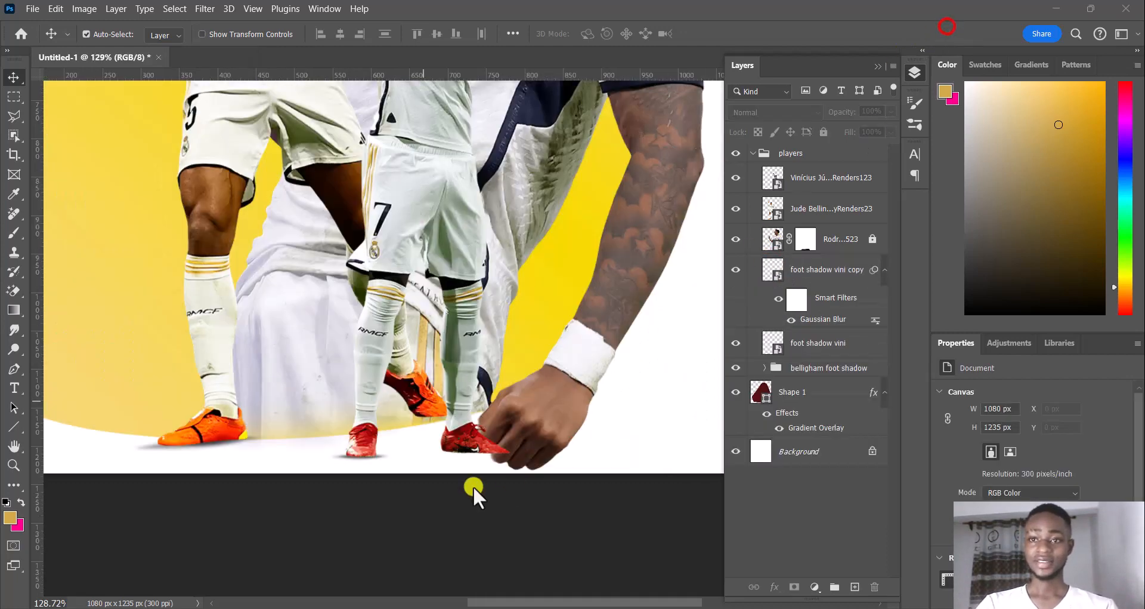
left_click(471, 484)
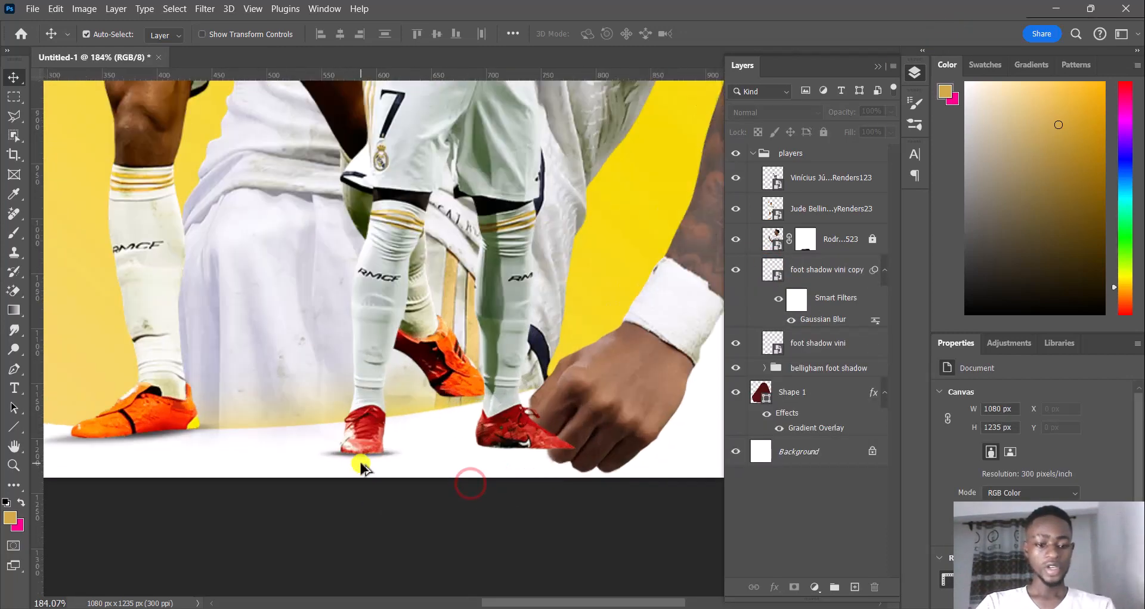
scroll(362, 466, "up", 5)
left_click_drag(271, 440, 512, 440)
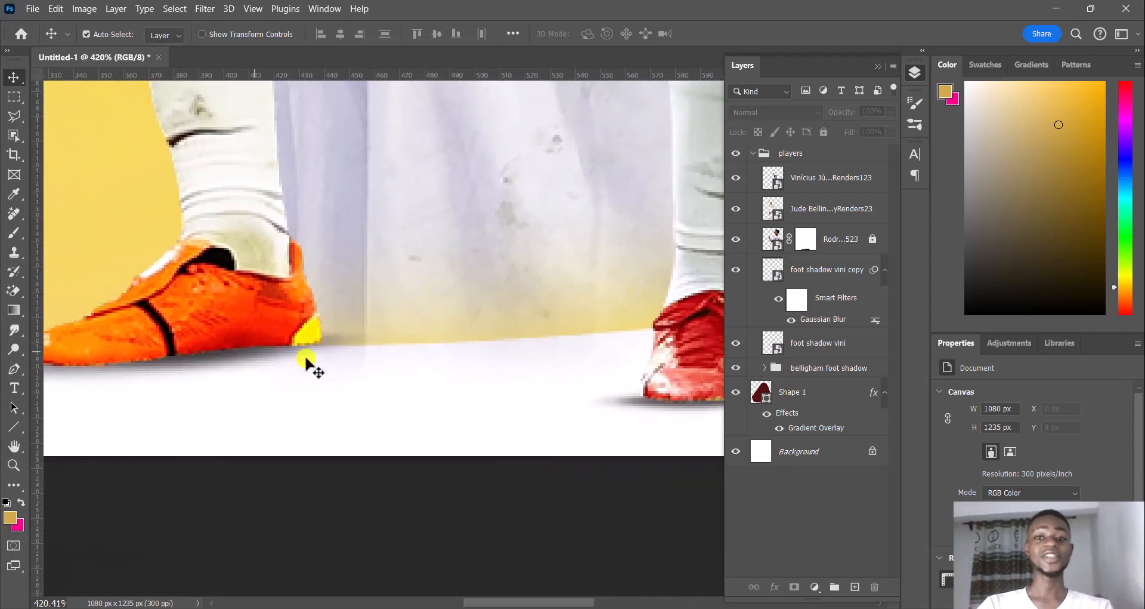
left_click_drag(468, 400, 192, 455)
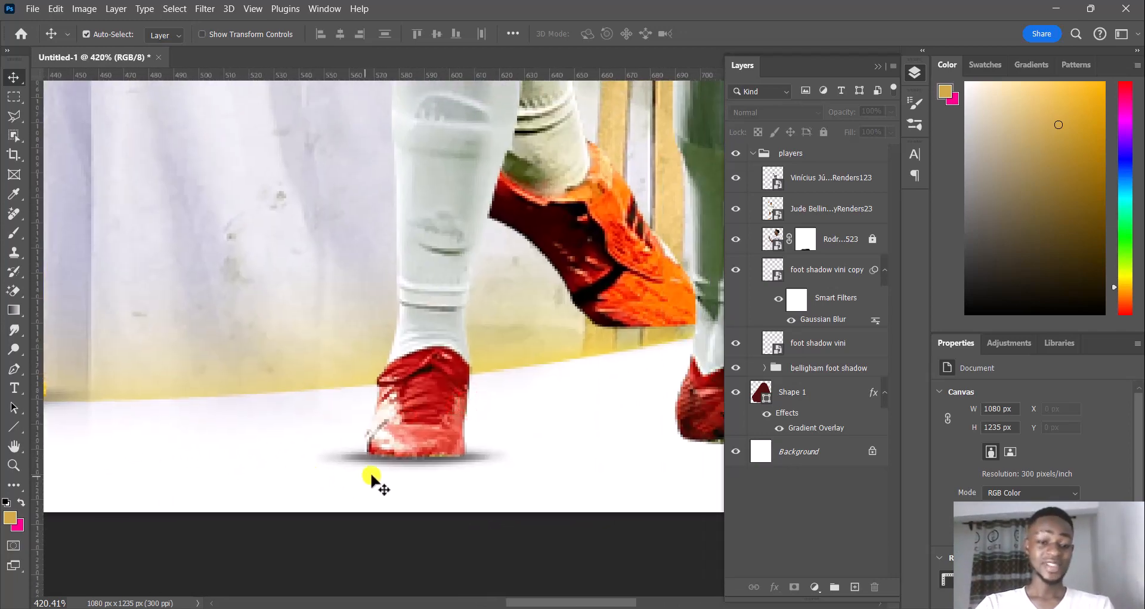
Save the document as madrid trio.psd
key("ctrl+s")
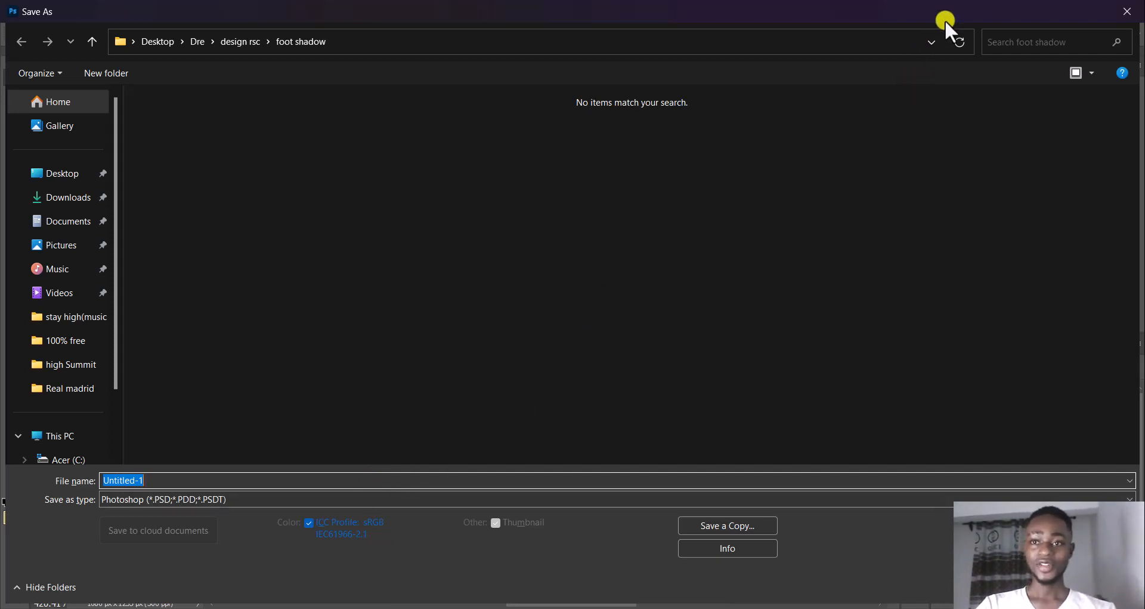
key("Escape")
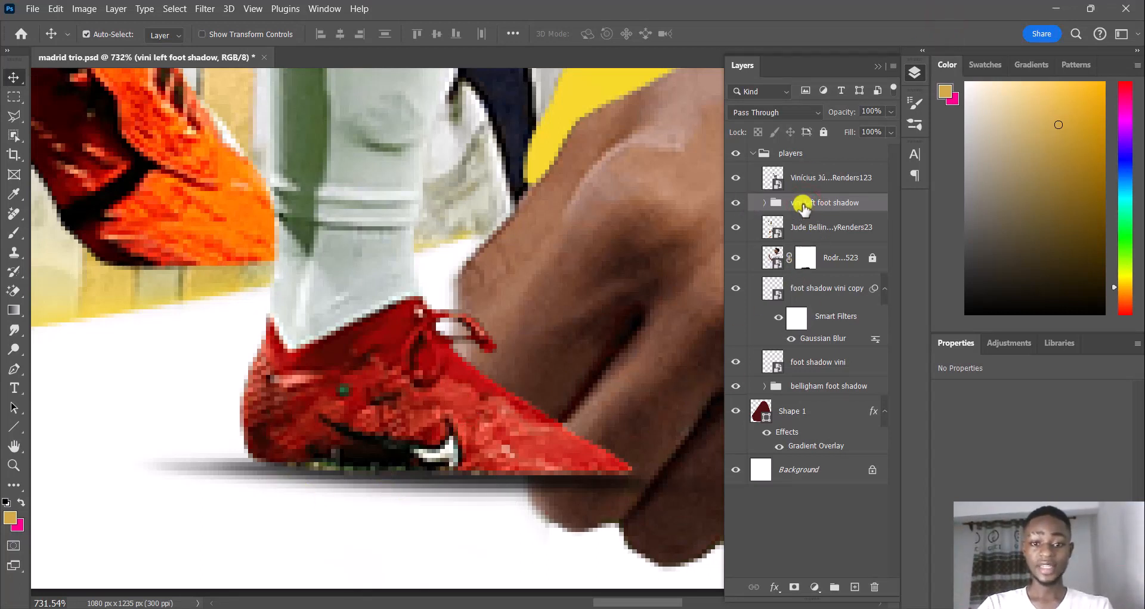
Select the Vinícius Júnior layer and set up a Soft Round brush of 15 px with 0% hardness
left_click(736, 181)
left_click(736, 178)
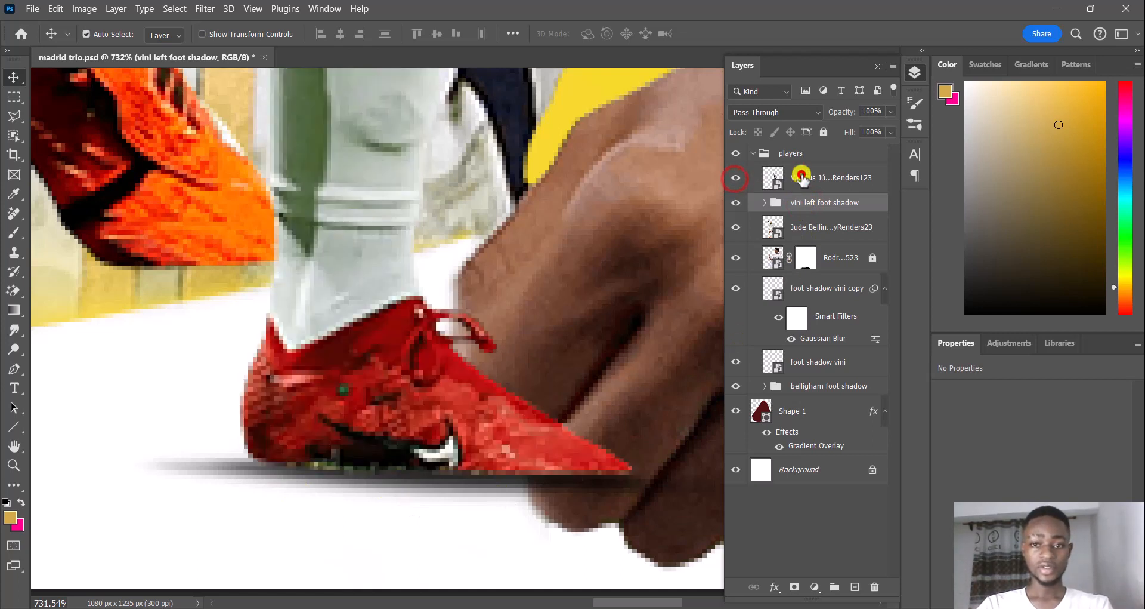
left_click(803, 177)
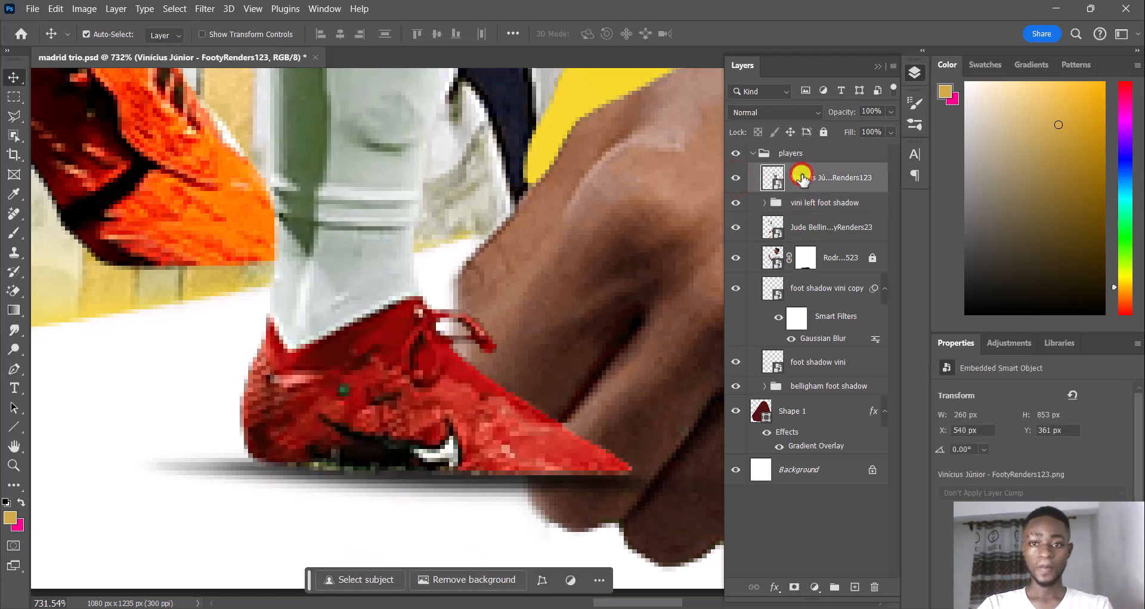
left_click(15, 233)
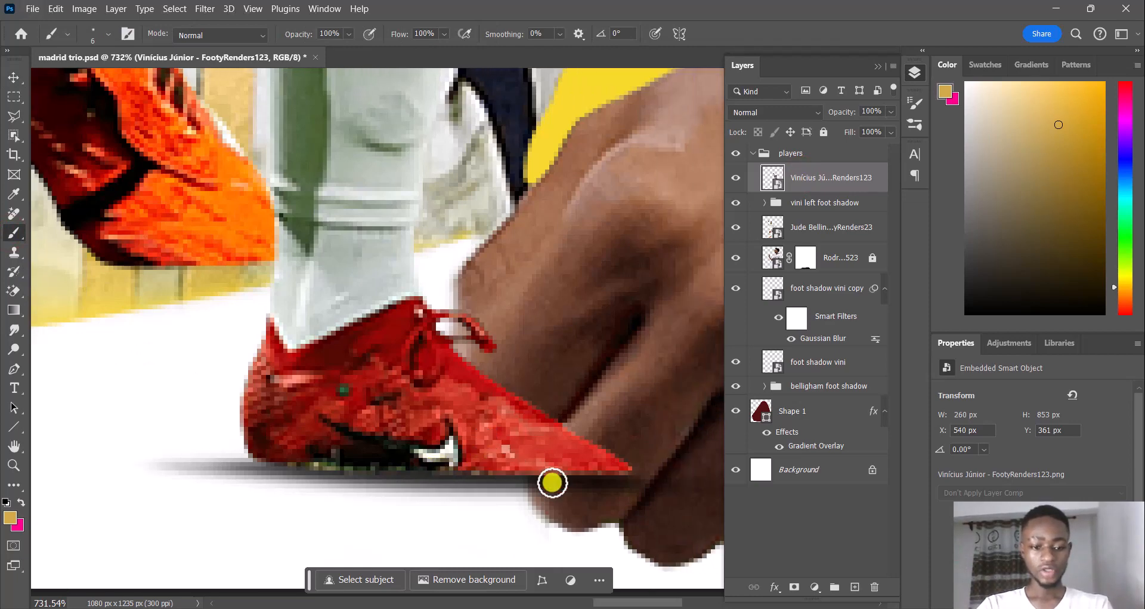
scroll(553, 482, "up", 7)
scroll(563, 467, "down", 2)
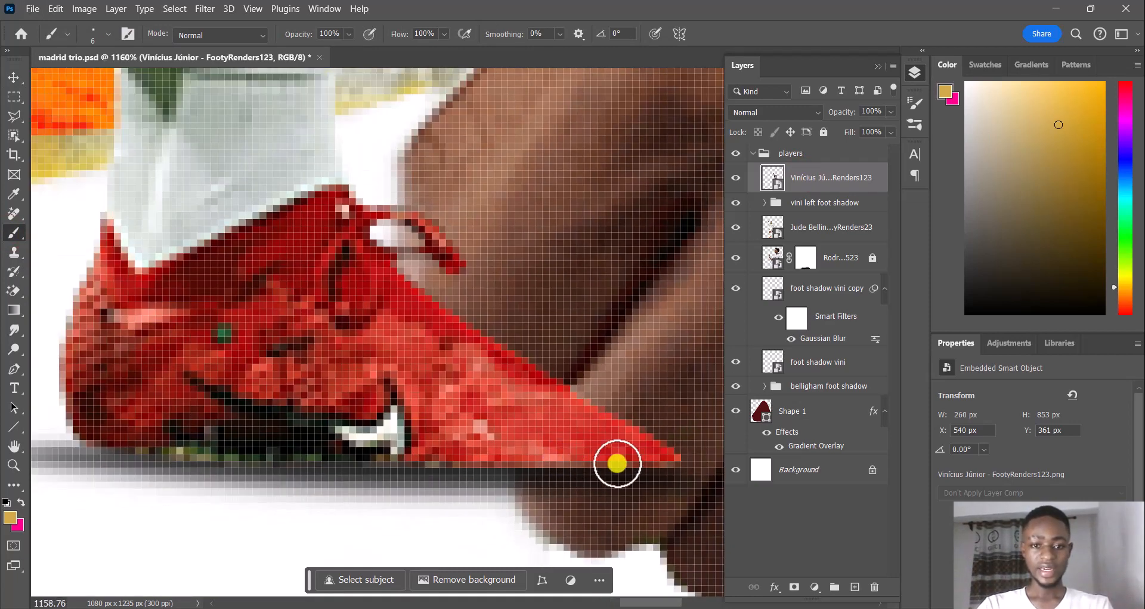
left_click(109, 35)
left_click_drag(86, 79, 92, 79)
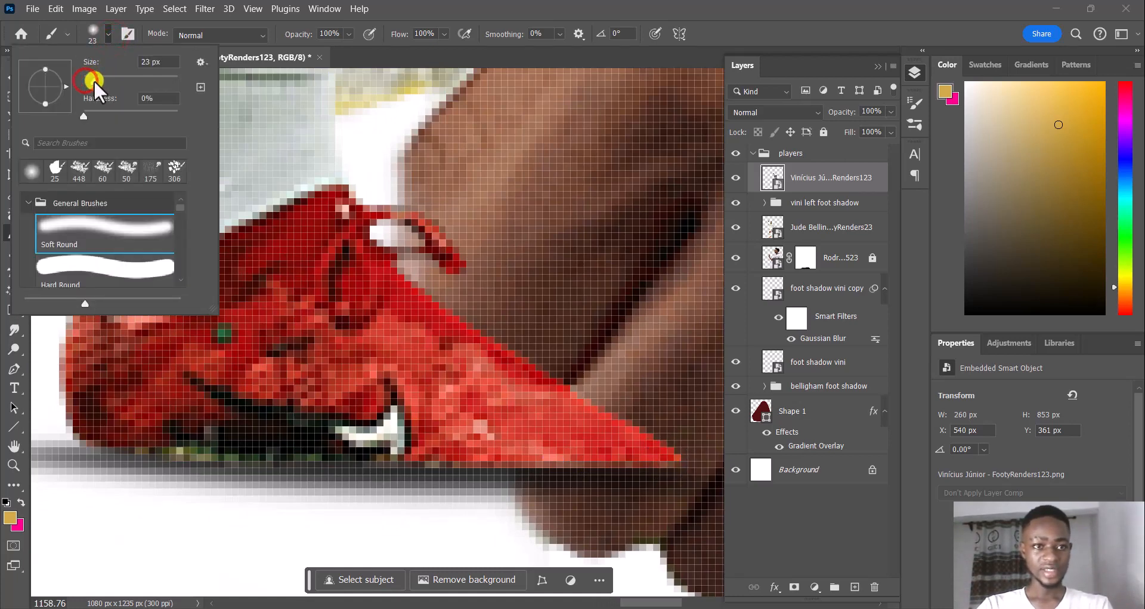
left_click(834, 179)
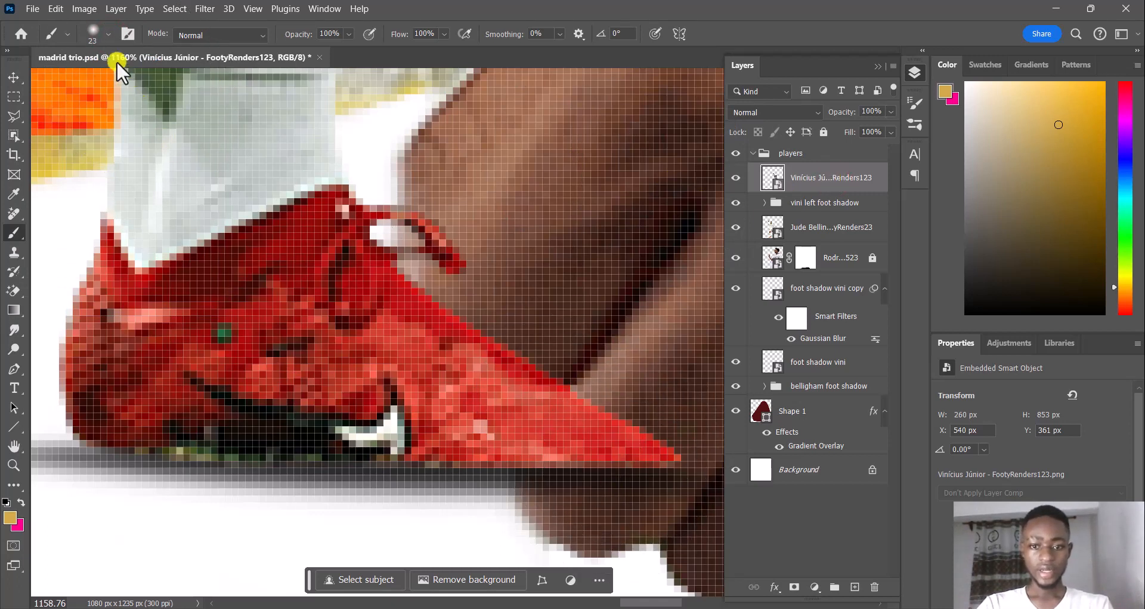
left_click(108, 35)
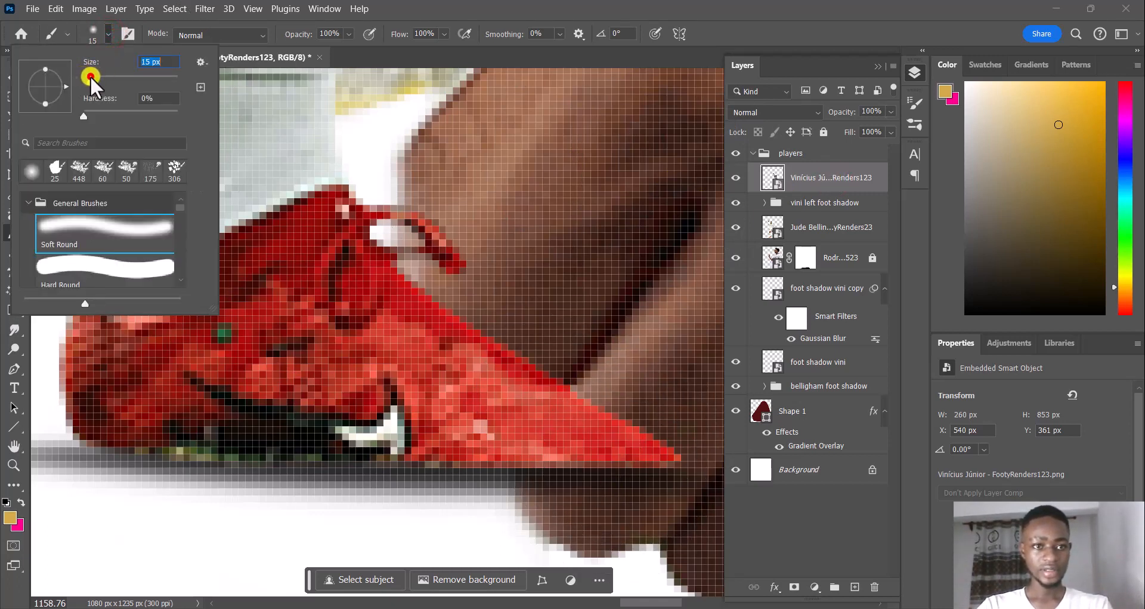
Add a new layer clipped to the Vinícius Júnior layer and brush a gold stroke along the bottom edge of the boot's toe
left_click(856, 587)
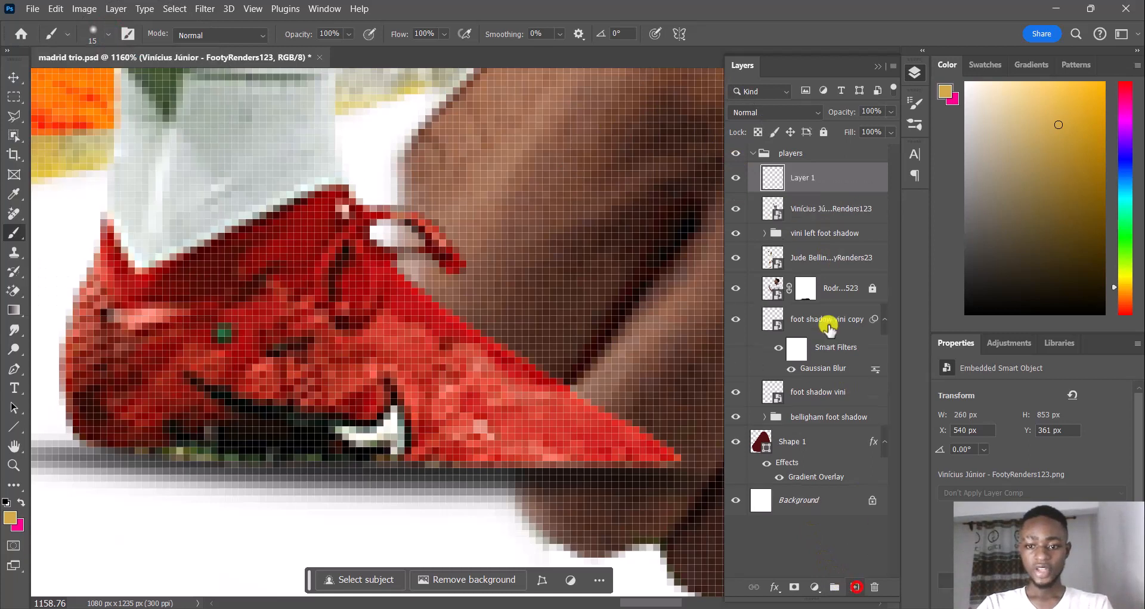
left_click(811, 191, "alt")
scroll(543, 376, "down", 3)
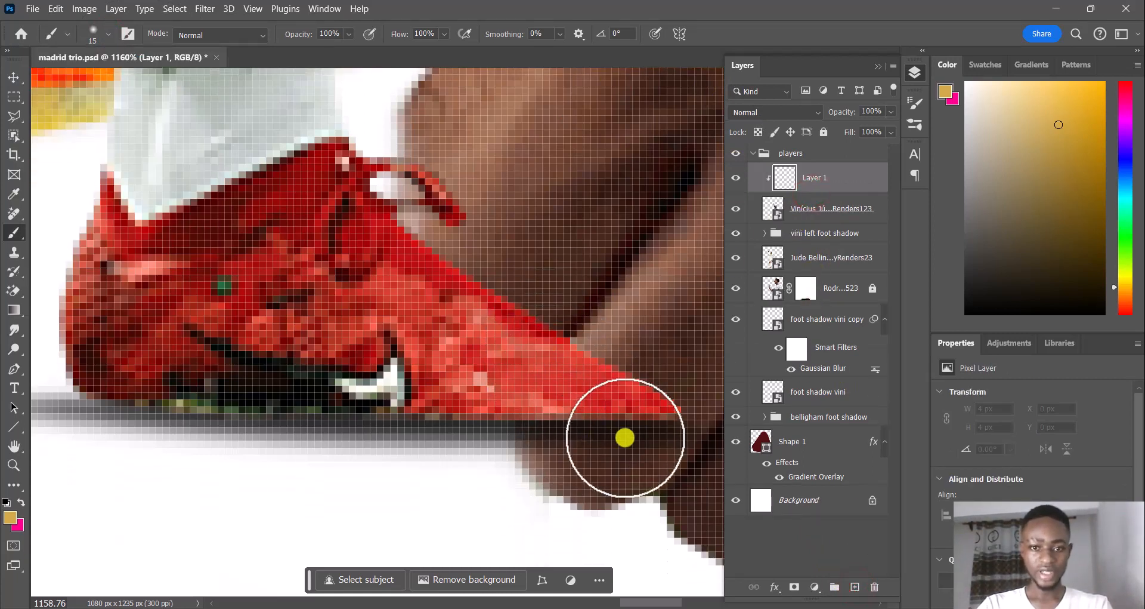
left_click_drag(647, 445, 632, 450)
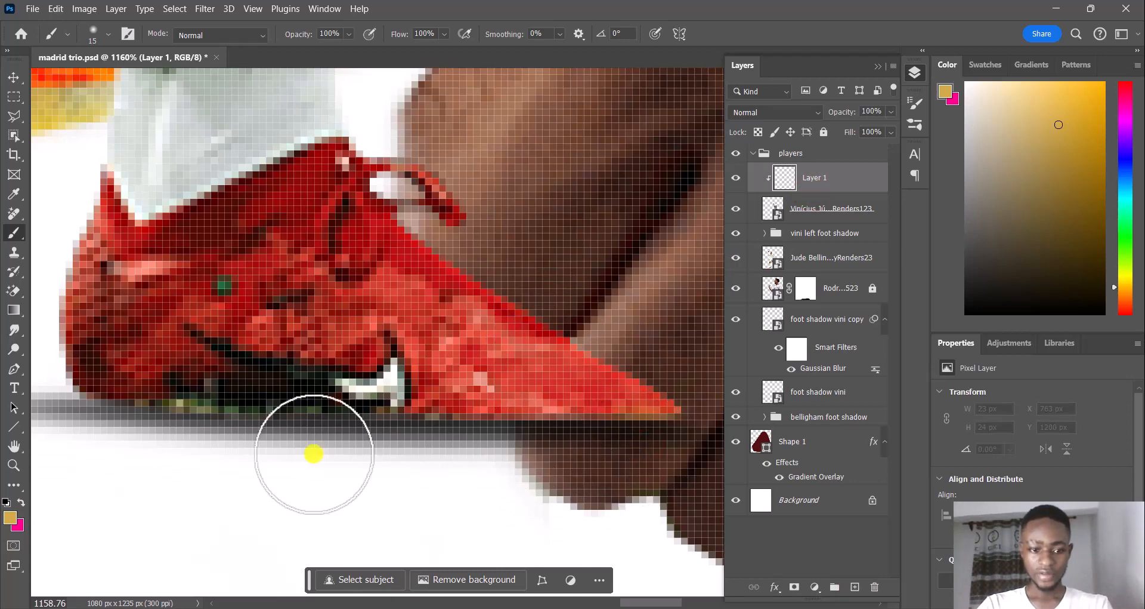
Set the foreground color to black for shading the boot's underside
left_click(11, 517)
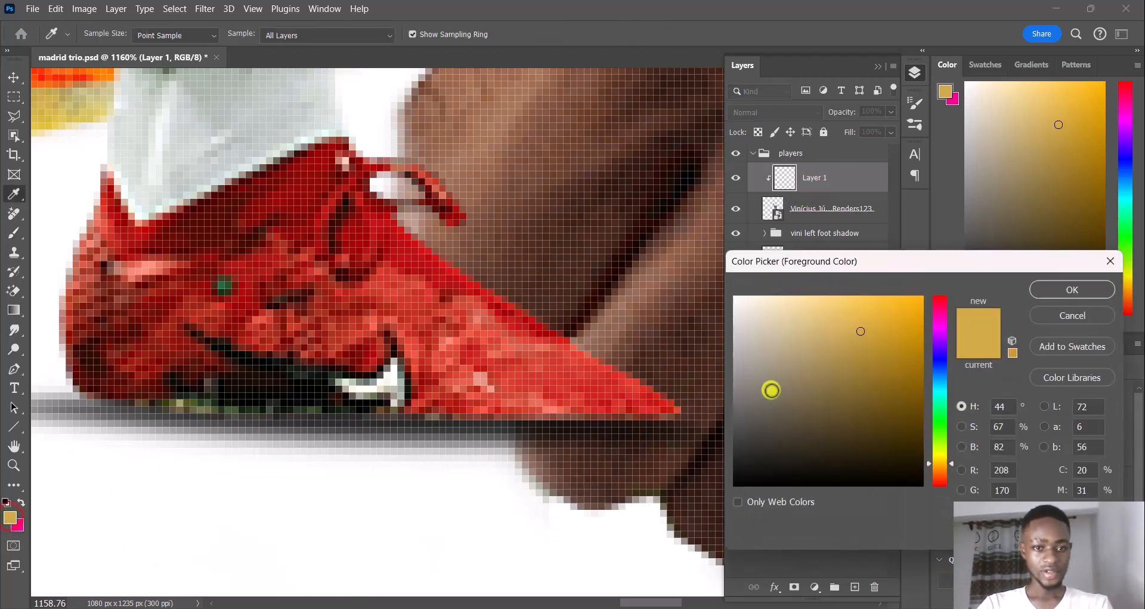
left_click_drag(768, 389, 872, 526)
left_click(1061, 291)
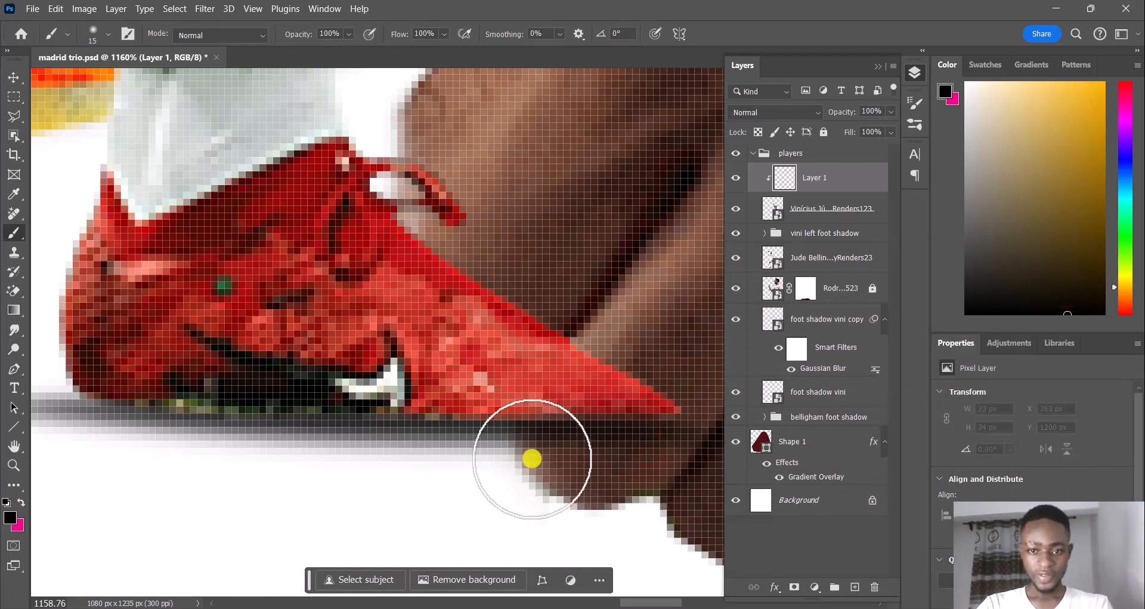
Brush black shading along the underside of Vinícius Júnior's red boot on the layer clipped to his cutout
mouse_move(374, 460)
left_mouse_down()
mouse_move(177, 445)
mouse_move(133, 430)
mouse_move(116, 486)
left_mouse_up()
mouse_move(84, 434)
left_mouse_down()
mouse_move(145, 447)
mouse_move(669, 452)
mouse_move(392, 461)
mouse_move(118, 440)
mouse_move(381, 465)
left_mouse_up()
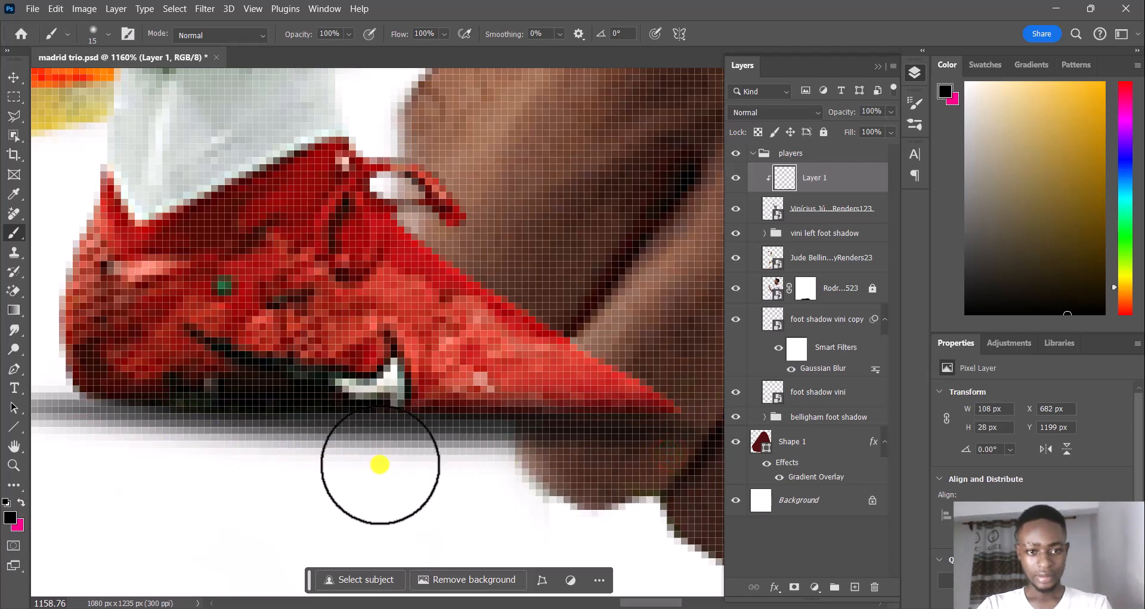
scroll(381, 464, "down", 10)
scroll(384, 443, "down", 3)
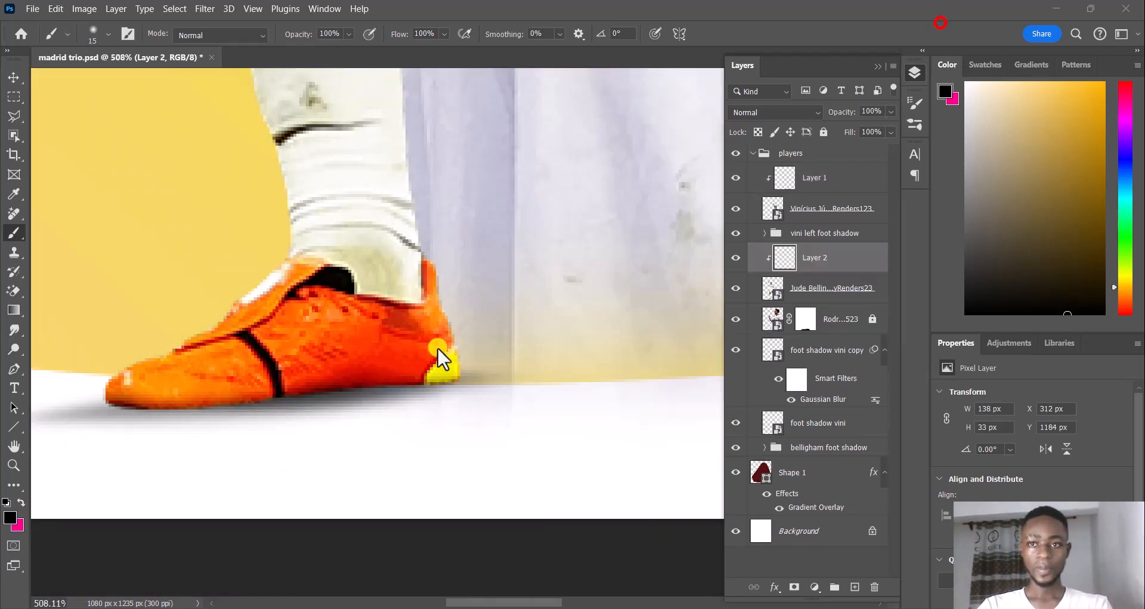
Brush black shading along the sole of Bellingham's orange boot on the layer clipped to his cutout
mouse_move(416, 394)
left_mouse_down()
mouse_move(457, 401)
mouse_move(292, 418)
left_mouse_up()
left_click_drag(325, 410, 368, 409)
mouse_move(297, 418)
left_mouse_down()
mouse_move(133, 422)
mouse_move(188, 434)
mouse_move(269, 410)
mouse_move(371, 404)
mouse_move(378, 417)
left_mouse_up()
Start a horizontal text line on the slanted edge of the yellow shape for the players' names
scroll(385, 421, "down", 3)
scroll(387, 424, "down", 4)
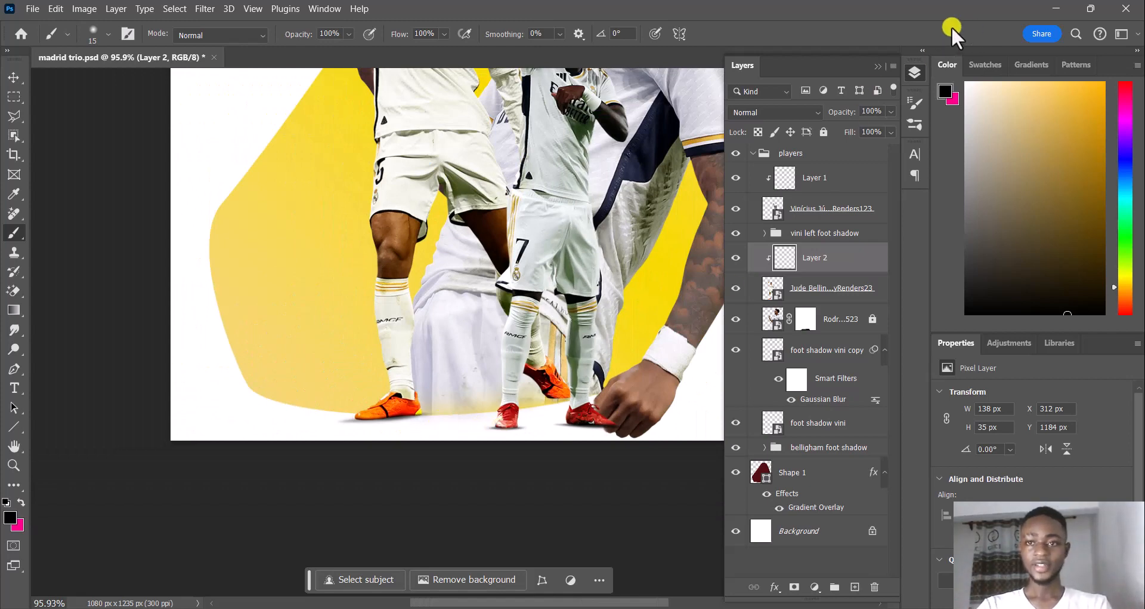
scroll(600, 299, "down", 4)
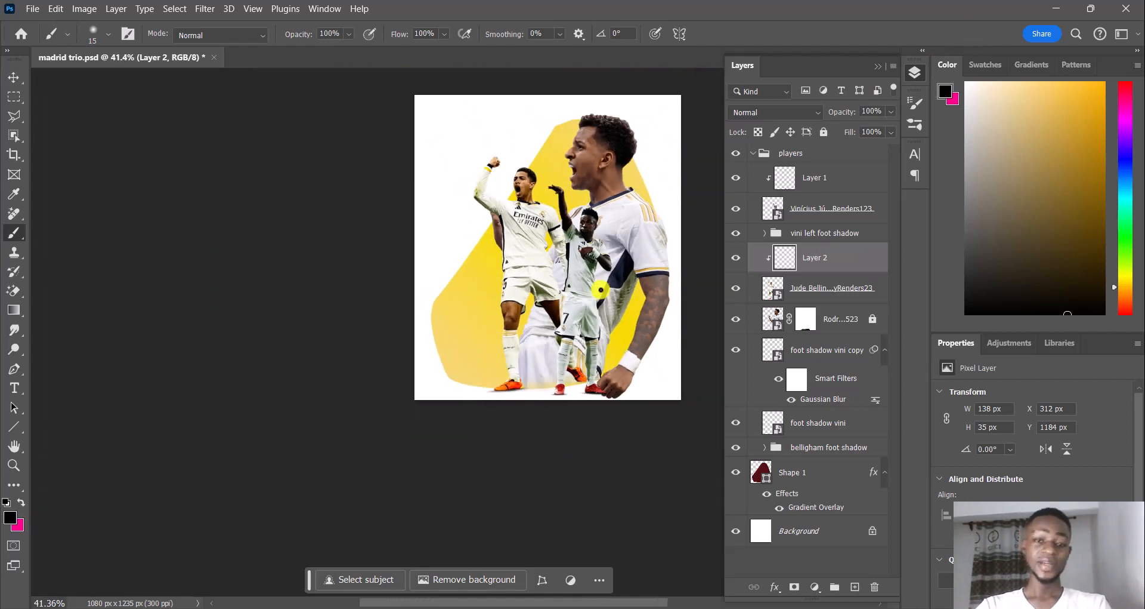
left_click_drag(653, 161, 597, 228)
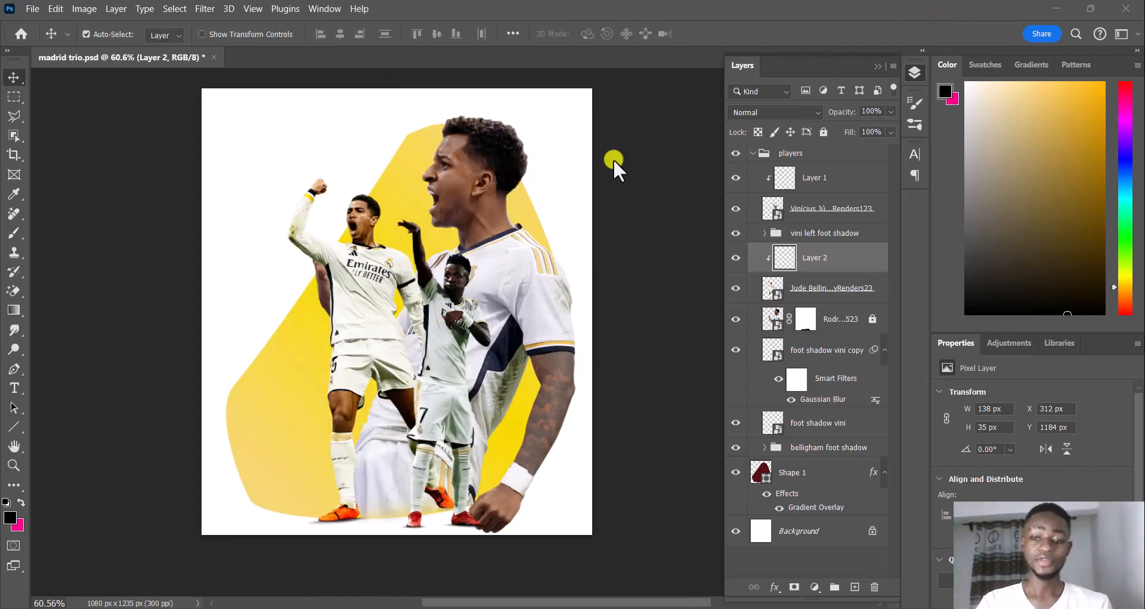
left_click(10, 389)
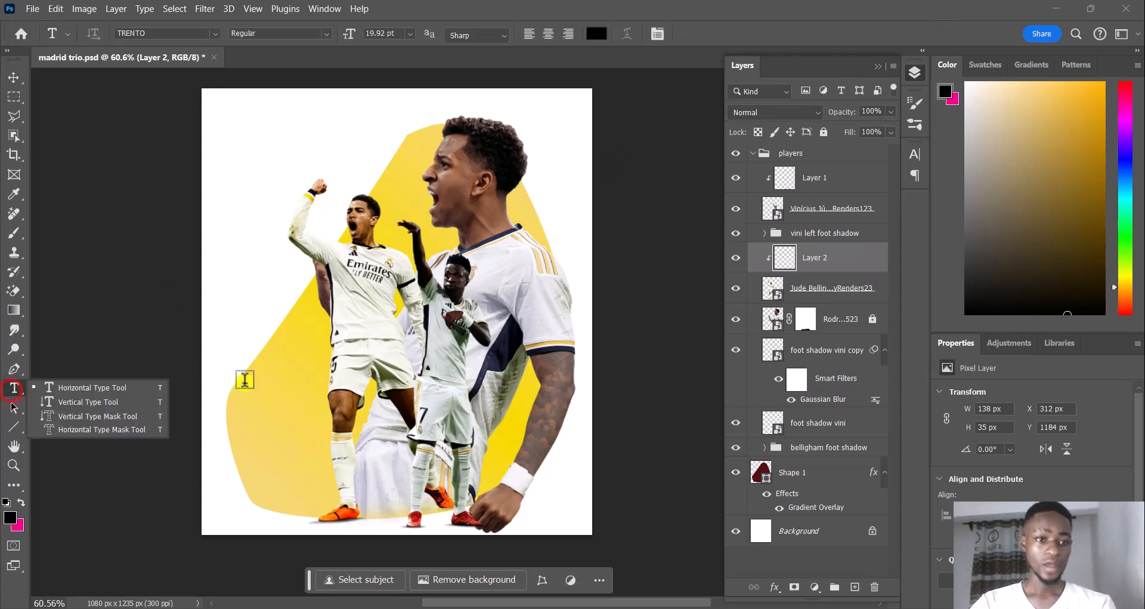
left_click(246, 348)
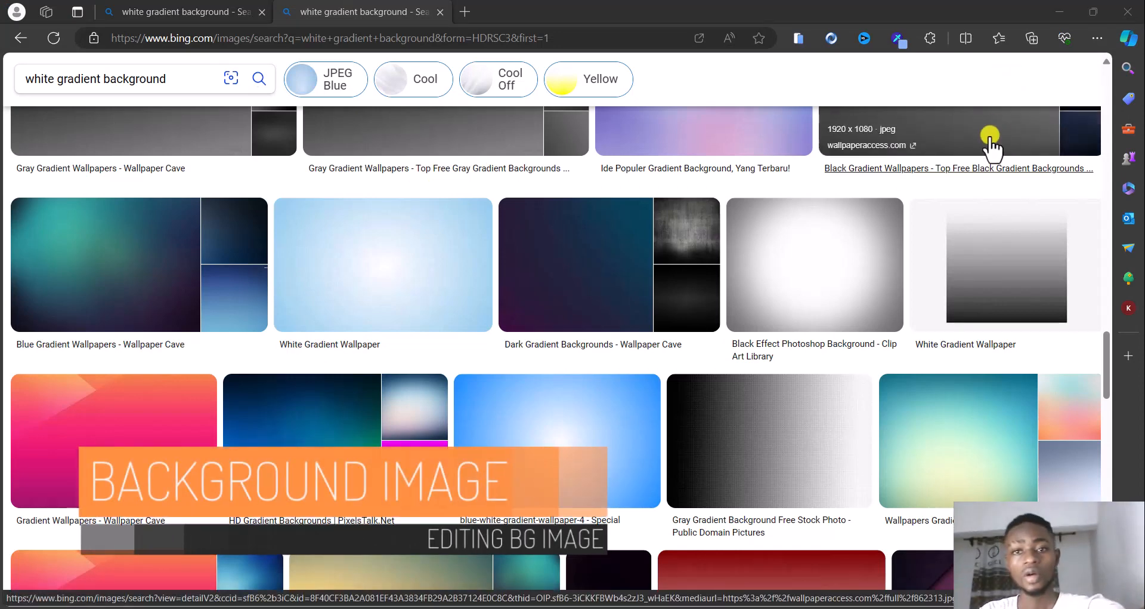
Switch to the browser, examine the white gradient background image results for a poster background, and preview the grey geometric one
scroll(759, 332, "up", 2)
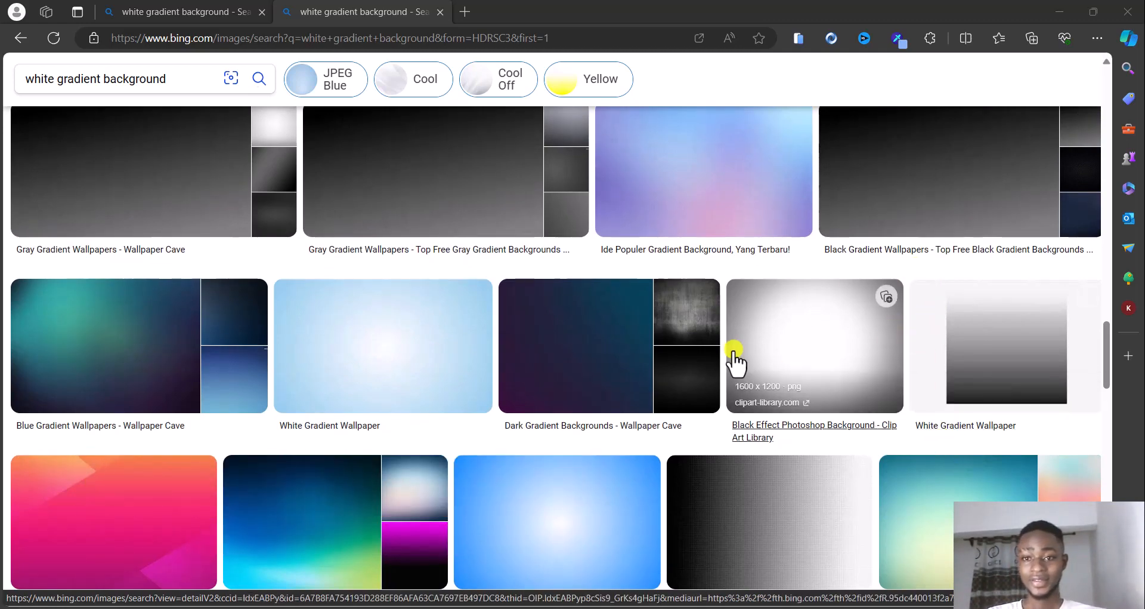
scroll(735, 364, "up", 8)
scroll(555, 352, "up", 15)
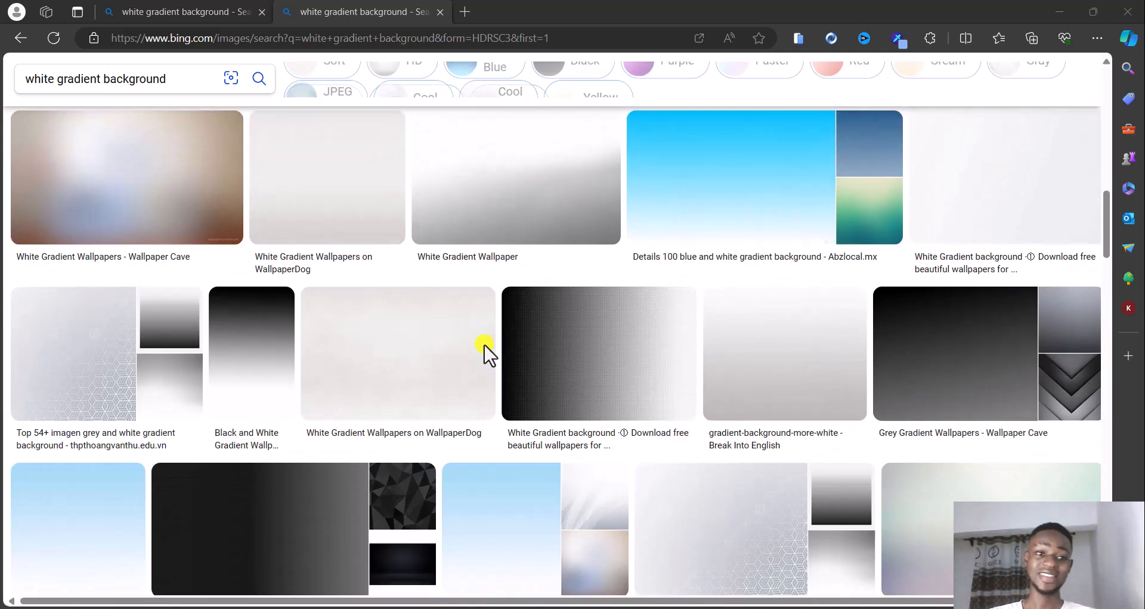
scroll(482, 352, "up", 7)
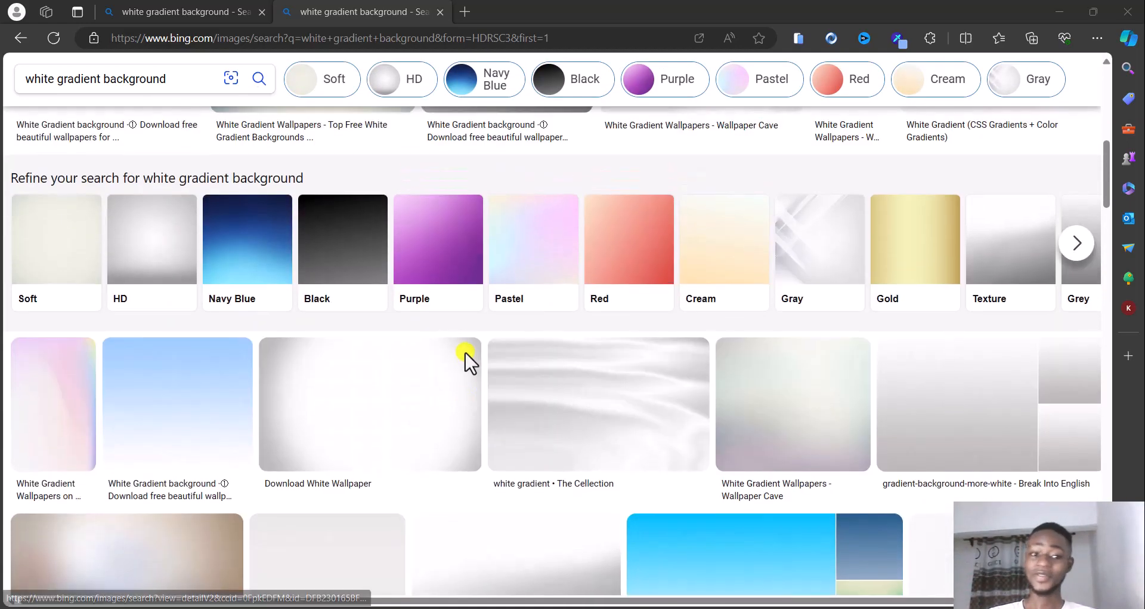
scroll(464, 360, "up", 5)
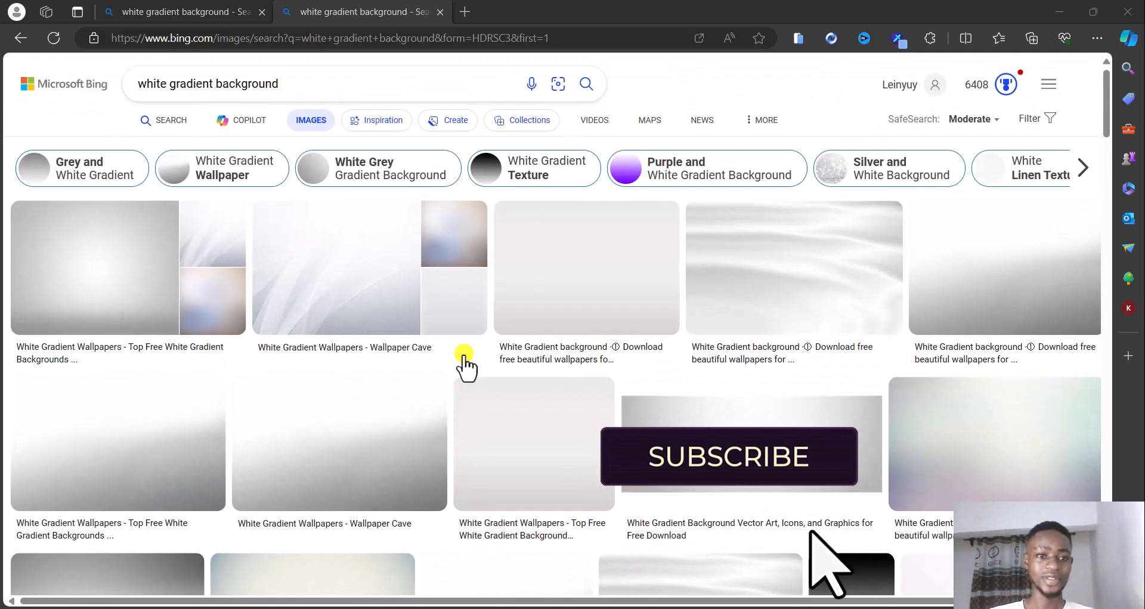
scroll(465, 362, "down", 18)
scroll(464, 363, "up", 7)
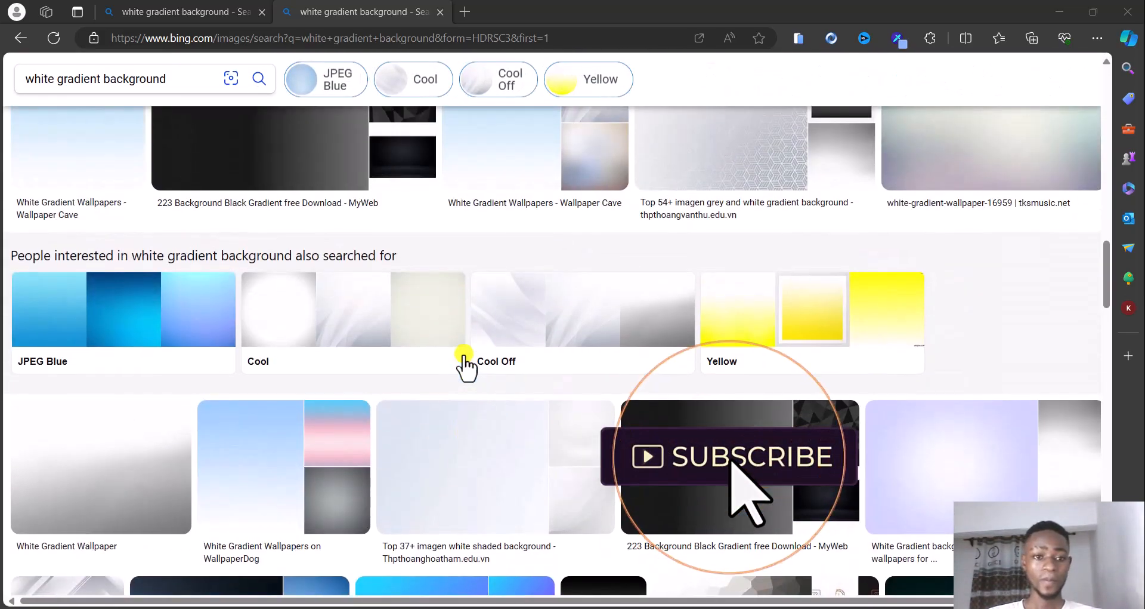
left_click(89, 210)
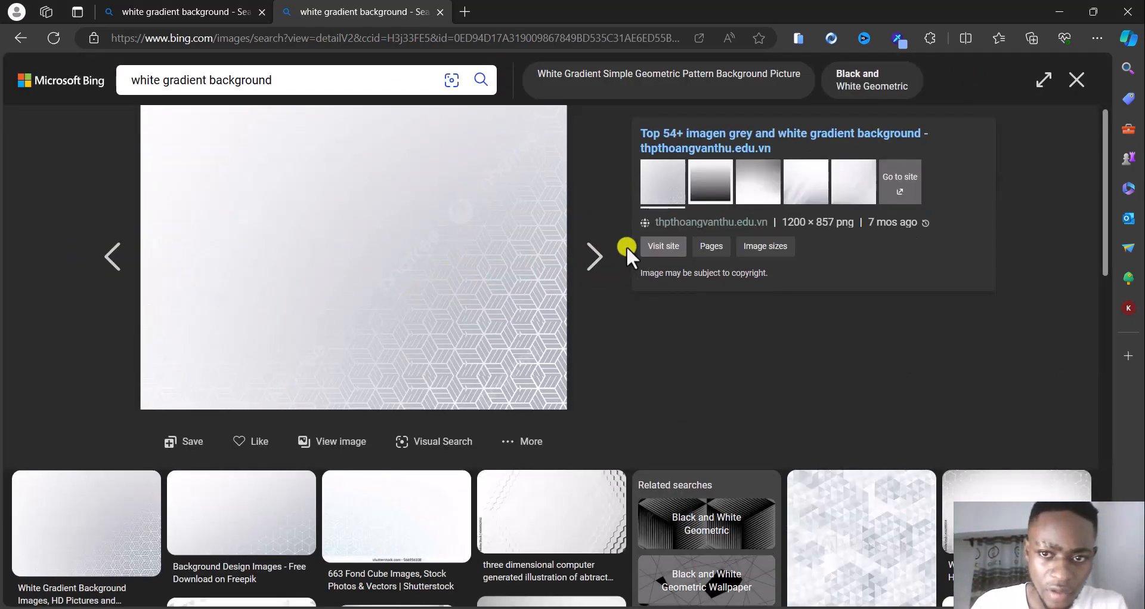
left_click(812, 170)
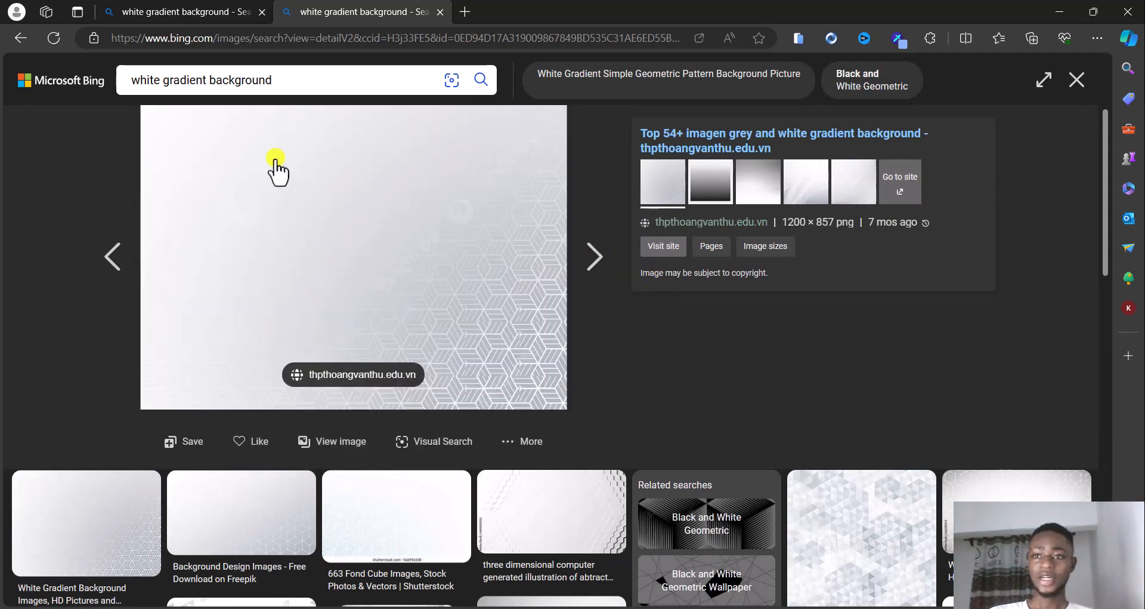
left_click(19, 36)
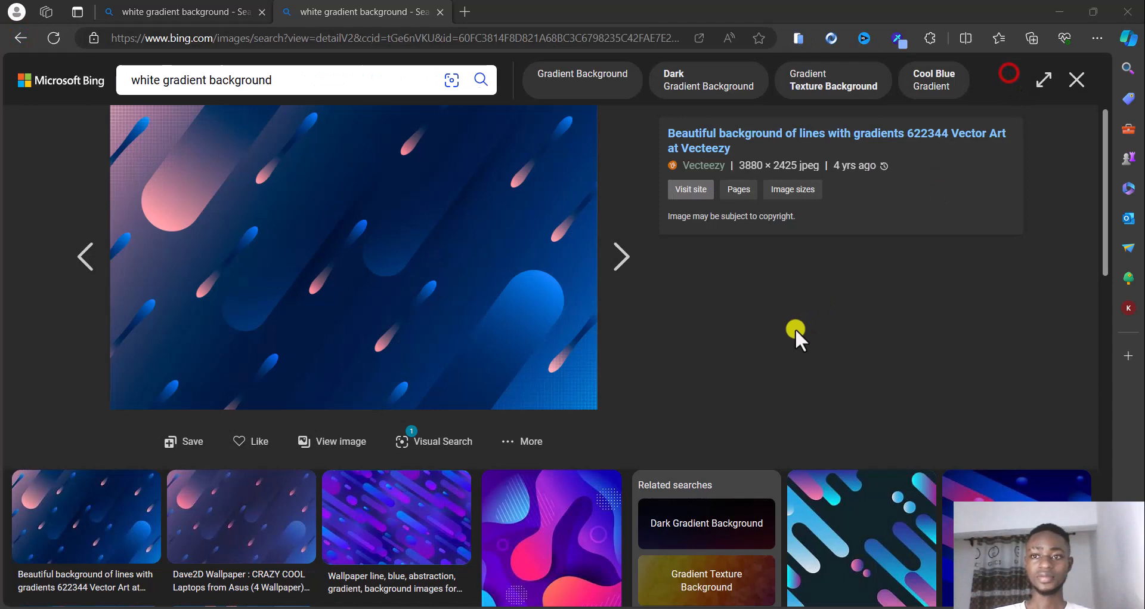
Open the Vecteezy image of blue diagonal lines with gradients and save it as an image file
left_click(796, 330)
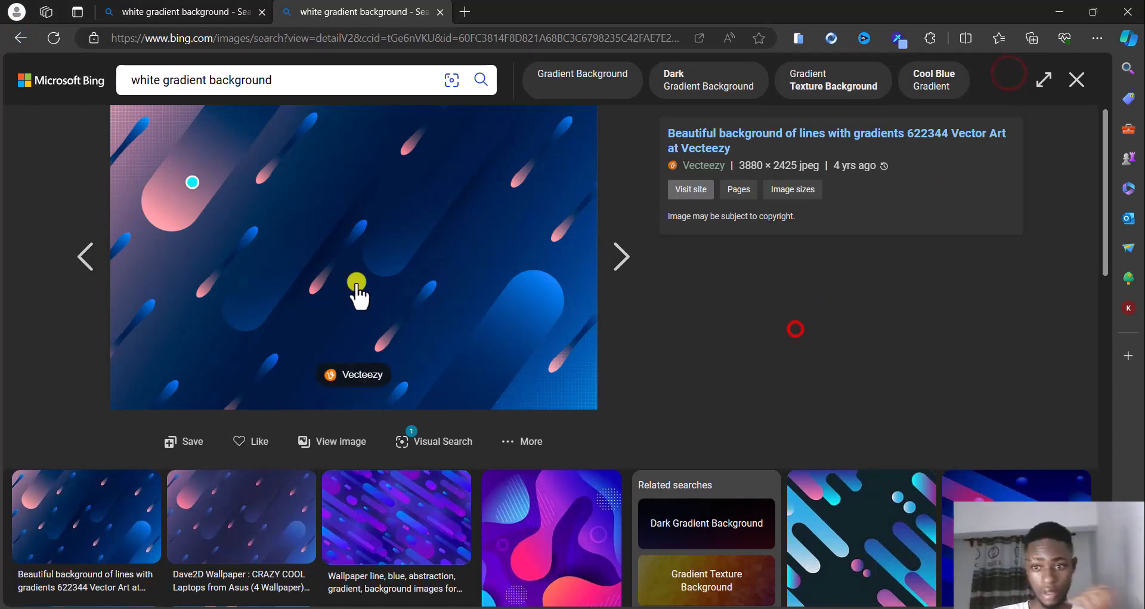
right_click(344, 266)
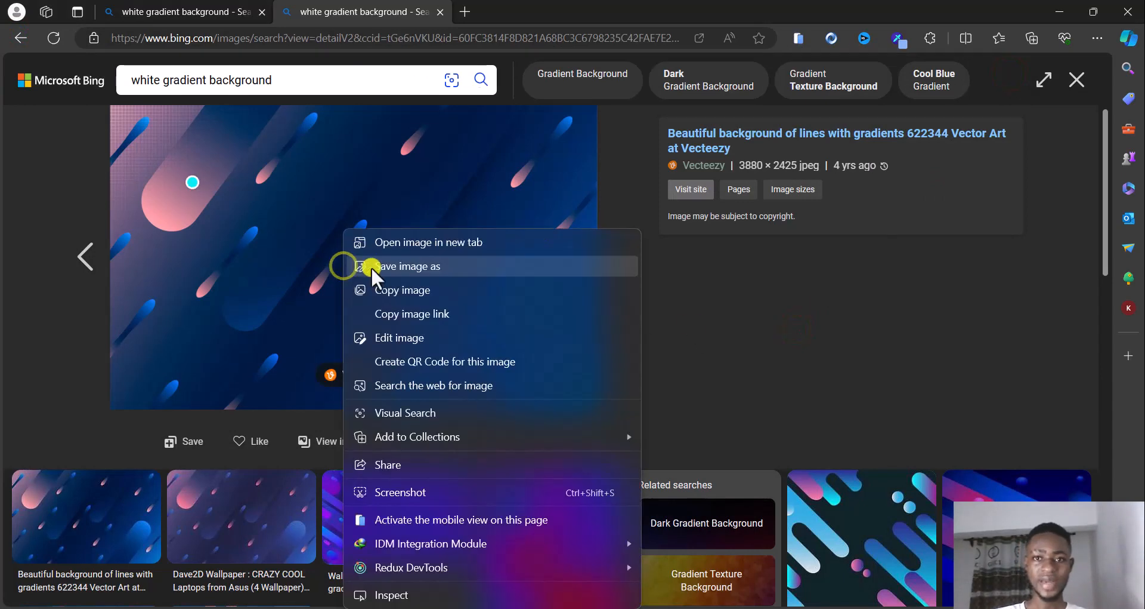
left_click(371, 266)
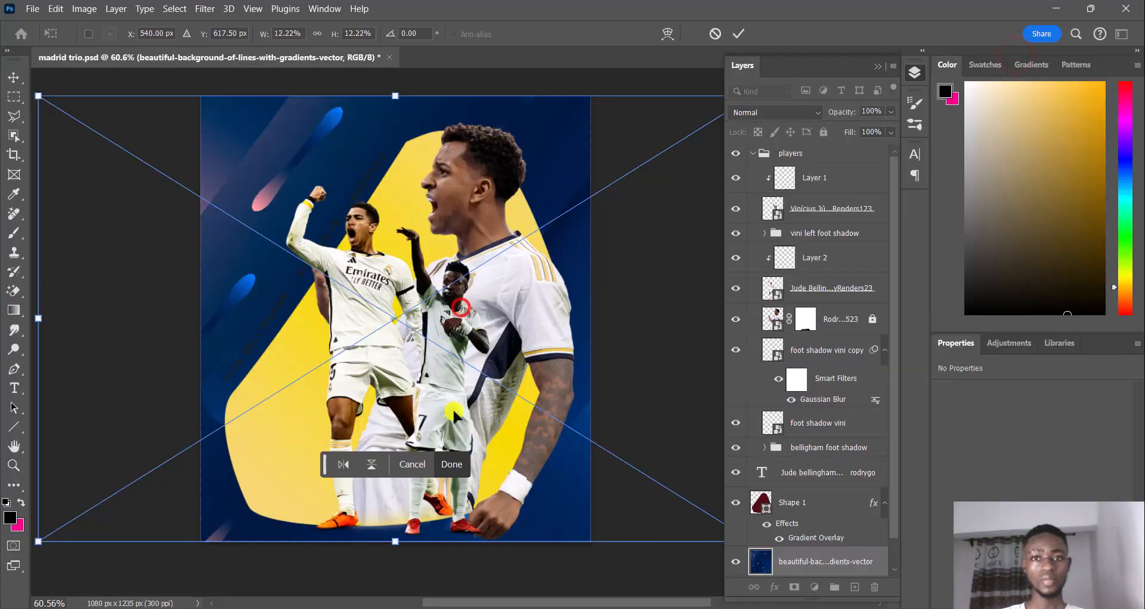
In Photoshop, commit the placed blue lines image behind the yellow shape and add a Gradient Map adjustment layer above it
left_click(452, 464)
left_click_drag(463, 400, 445, 400)
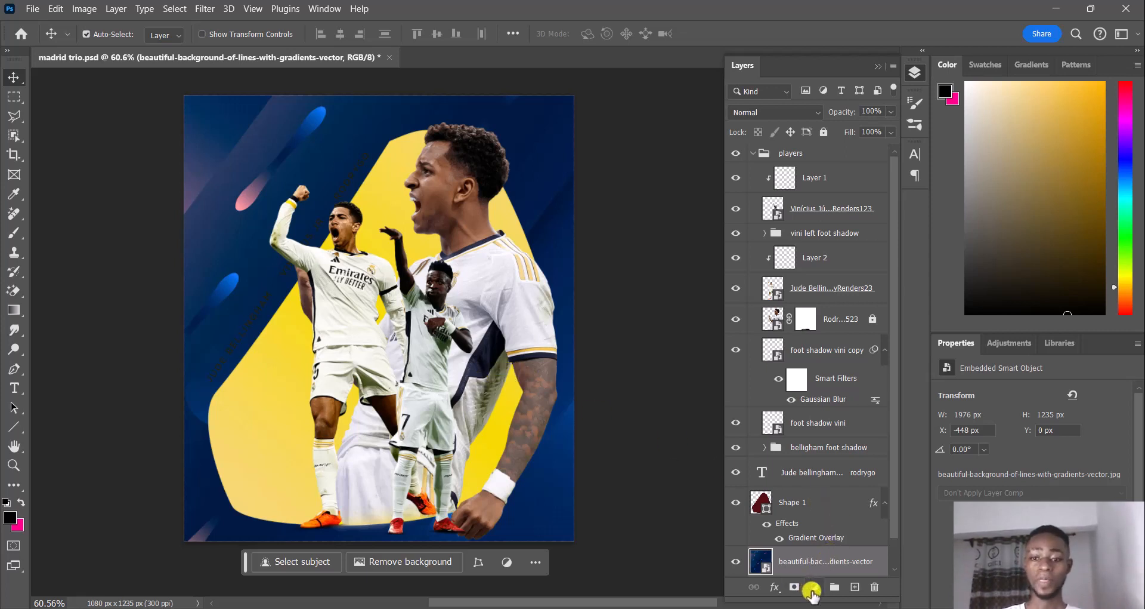
left_click(813, 590)
left_click(836, 572)
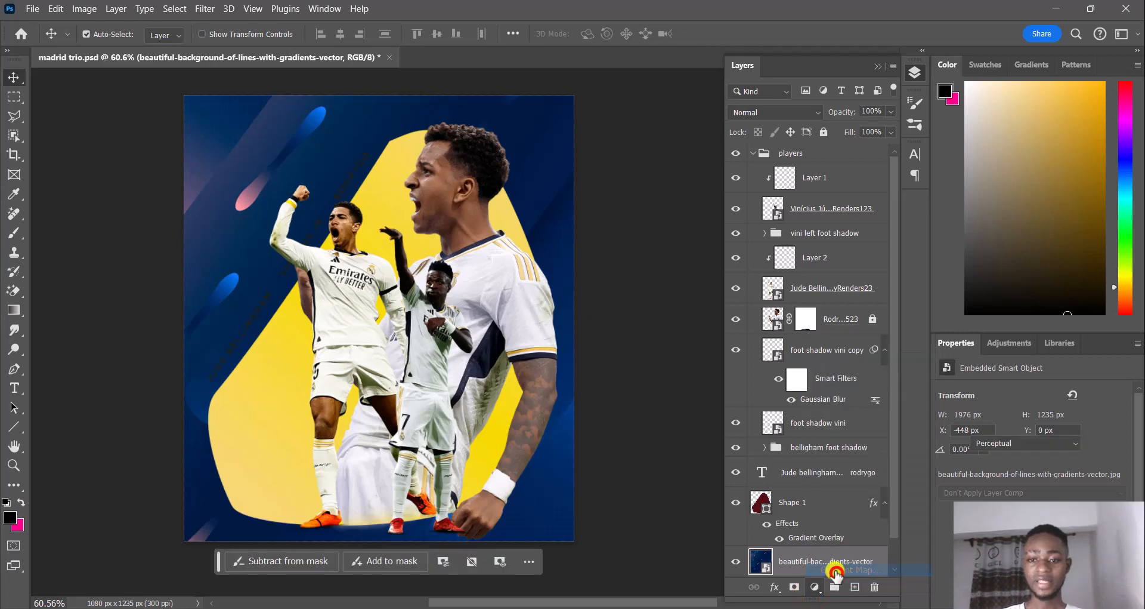
left_click(967, 399)
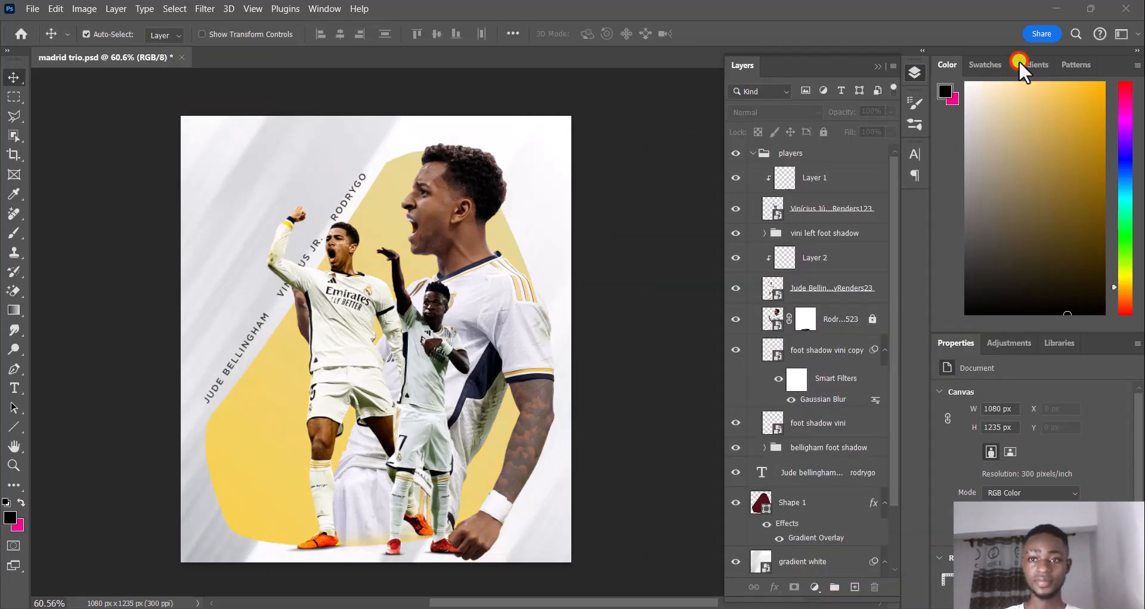
scroll(414, 290, "down", 2)
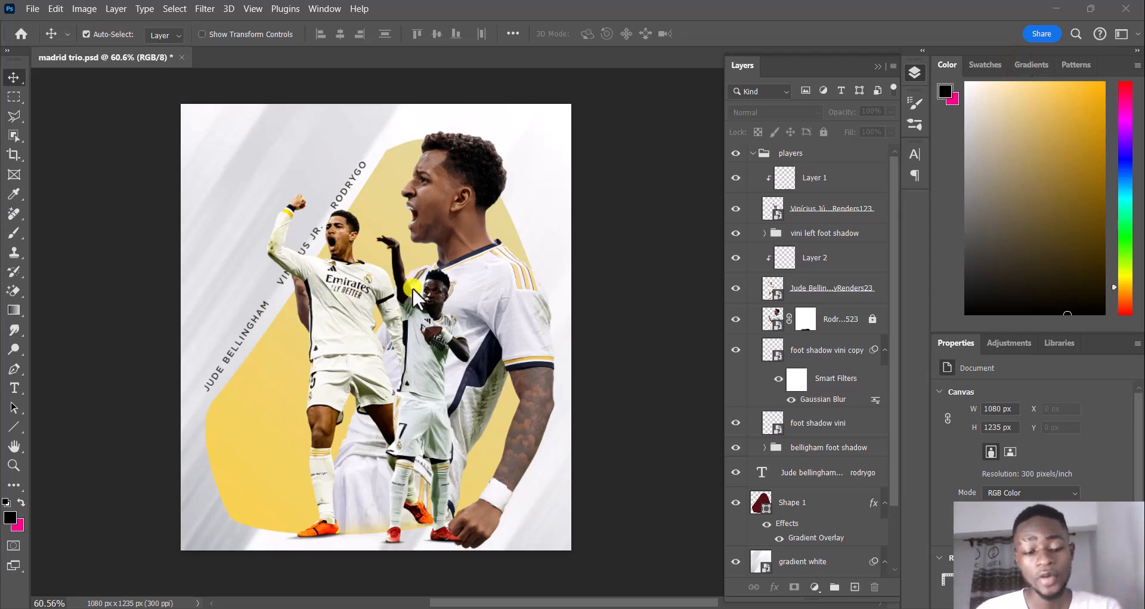
left_click(417, 295)
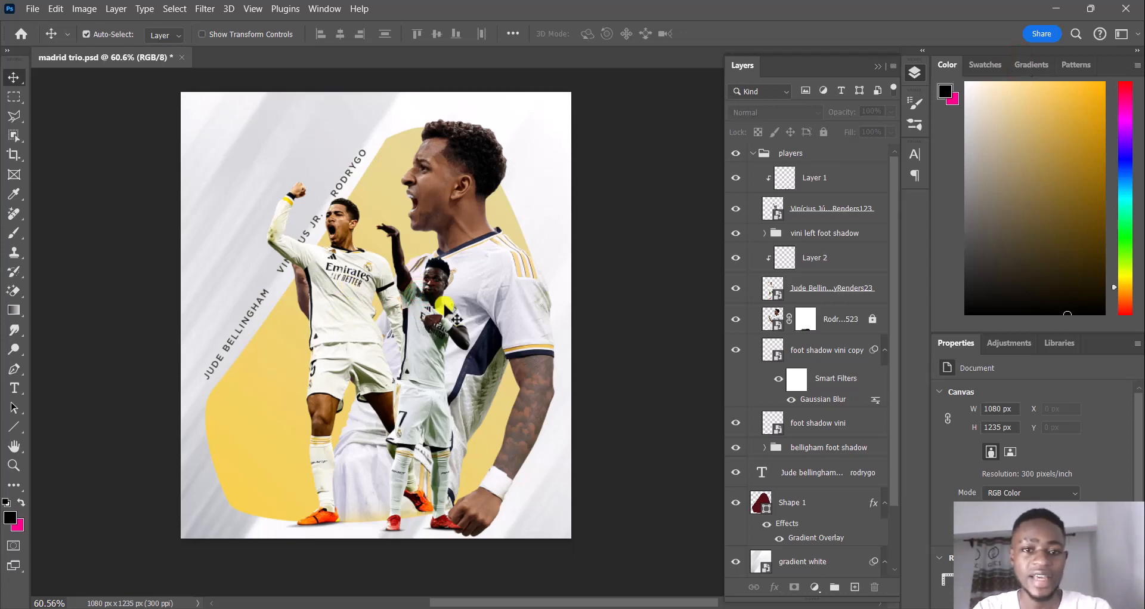
scroll(454, 324, "up", 5)
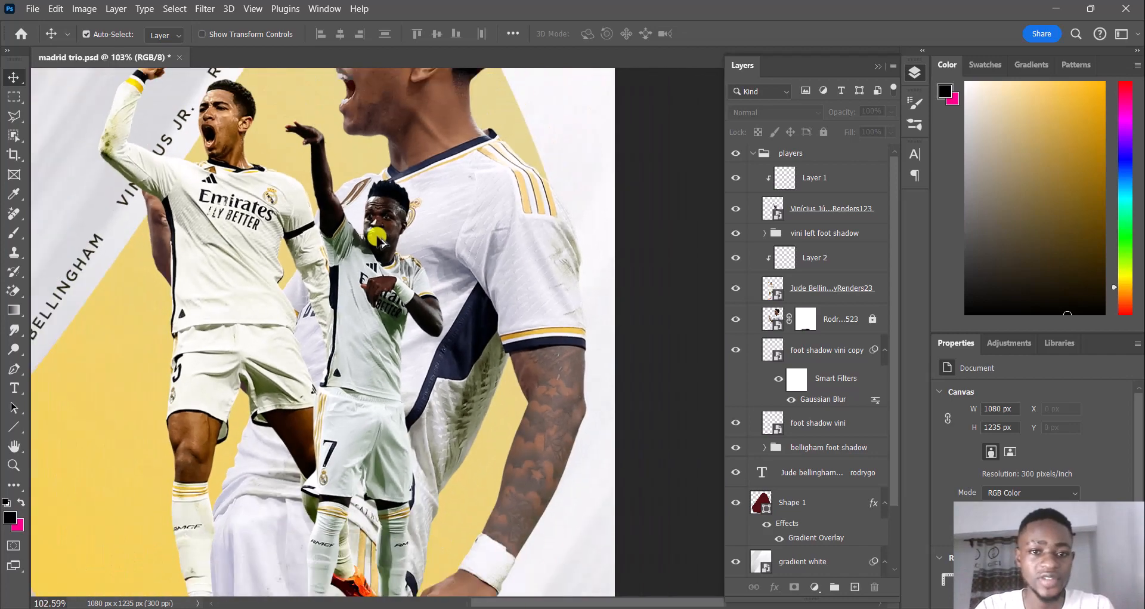
scroll(376, 236, "down", 7)
left_click_drag(356, 197, 415, 264)
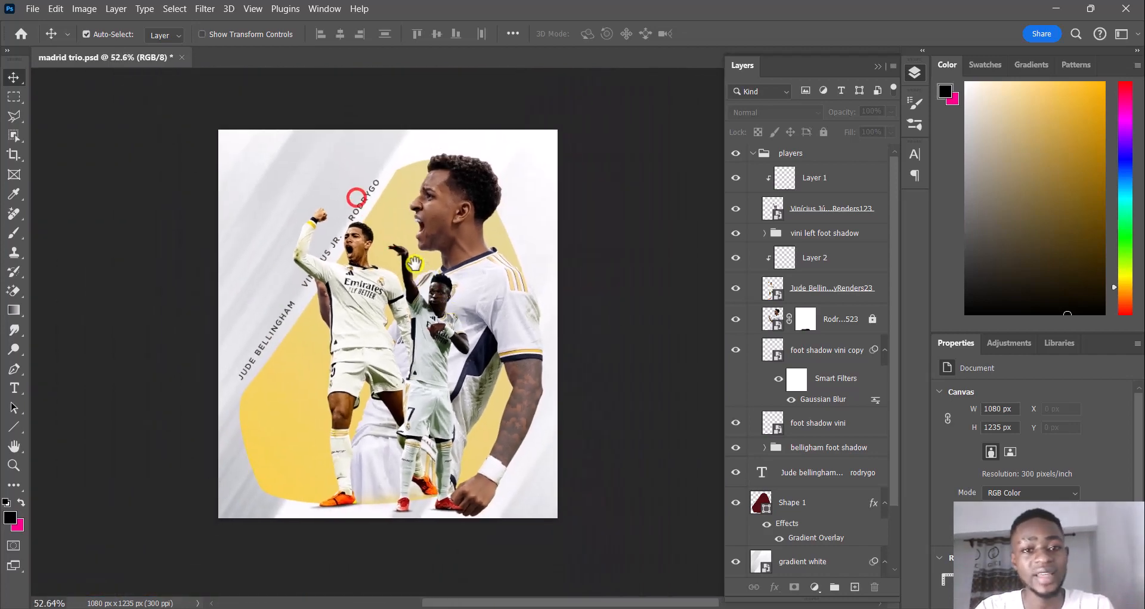
left_click(204, 9)
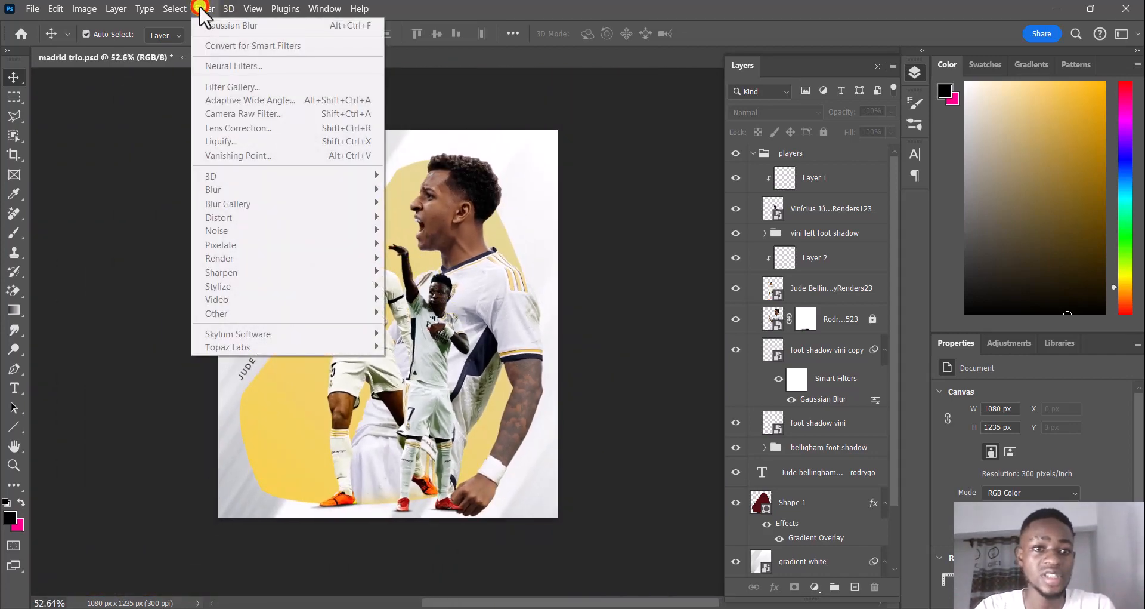
left_click(205, 9)
left_click(468, 240)
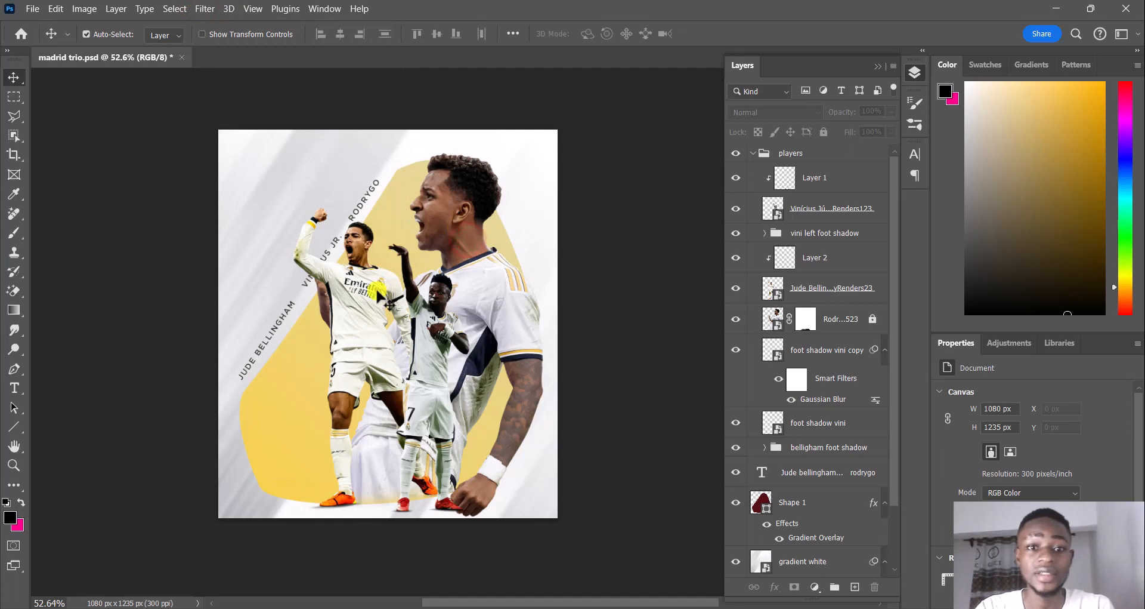
Select the Vinícius Júnior layer and open it in the Camera Raw Filter for color correction
left_click(435, 330)
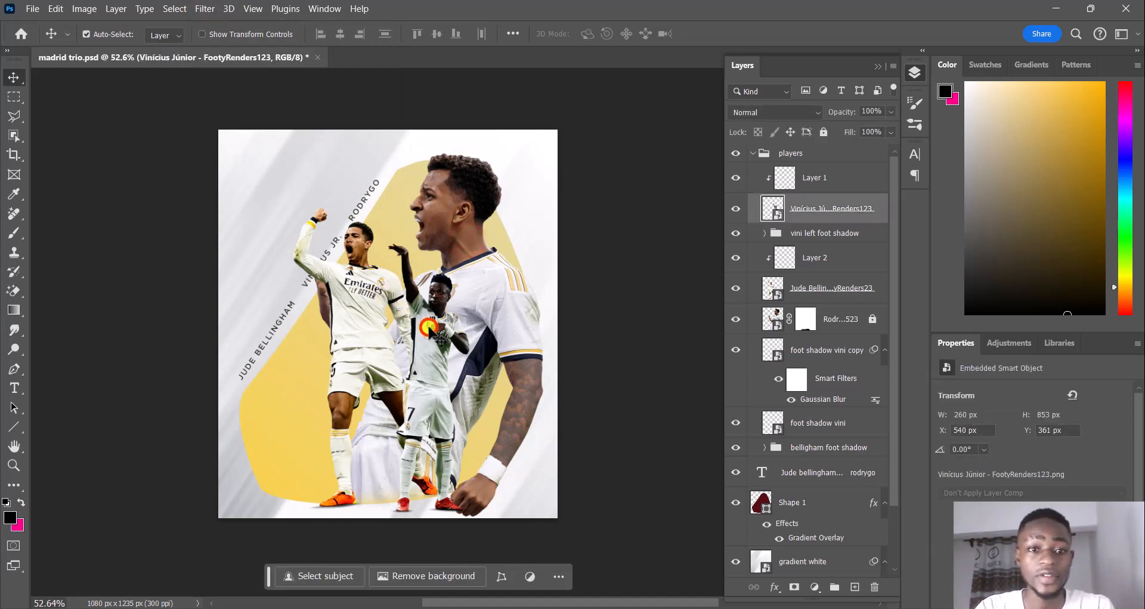
left_click(205, 9)
left_click(239, 114)
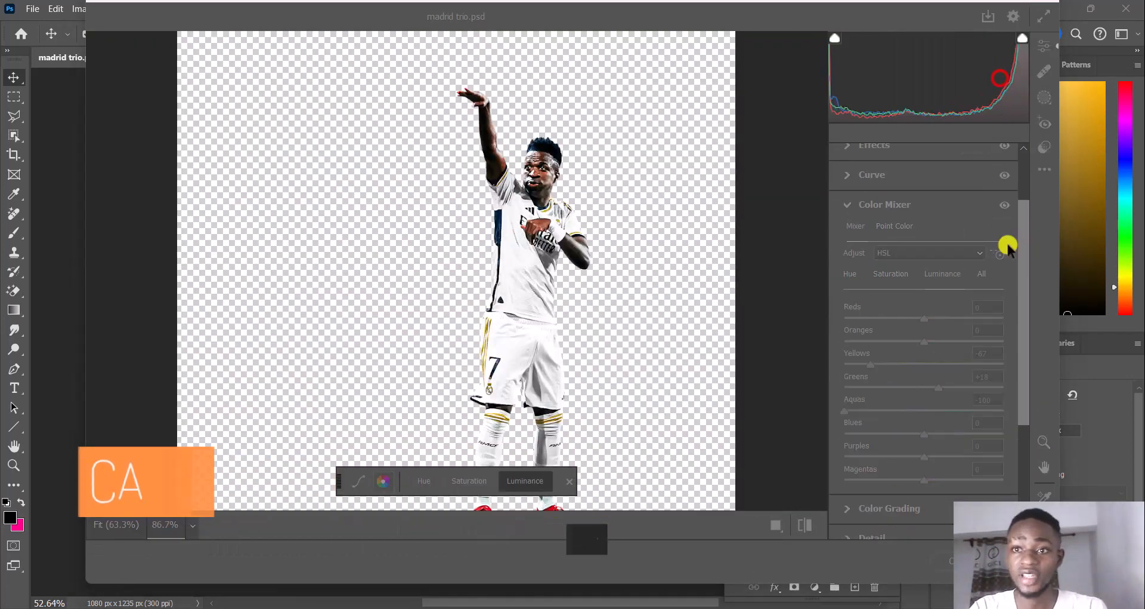
left_click(1024, 325)
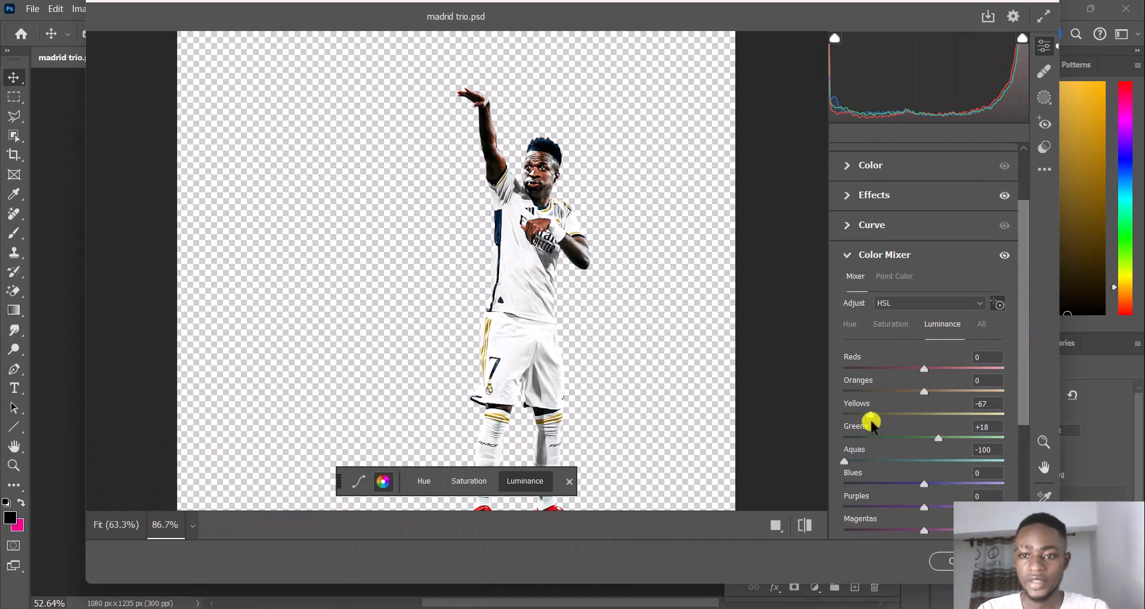
Review the Color Mixer saturation, Effects and Light adjustments made to the Vinícius Júnior cutout
scroll(876, 412, "down", 3)
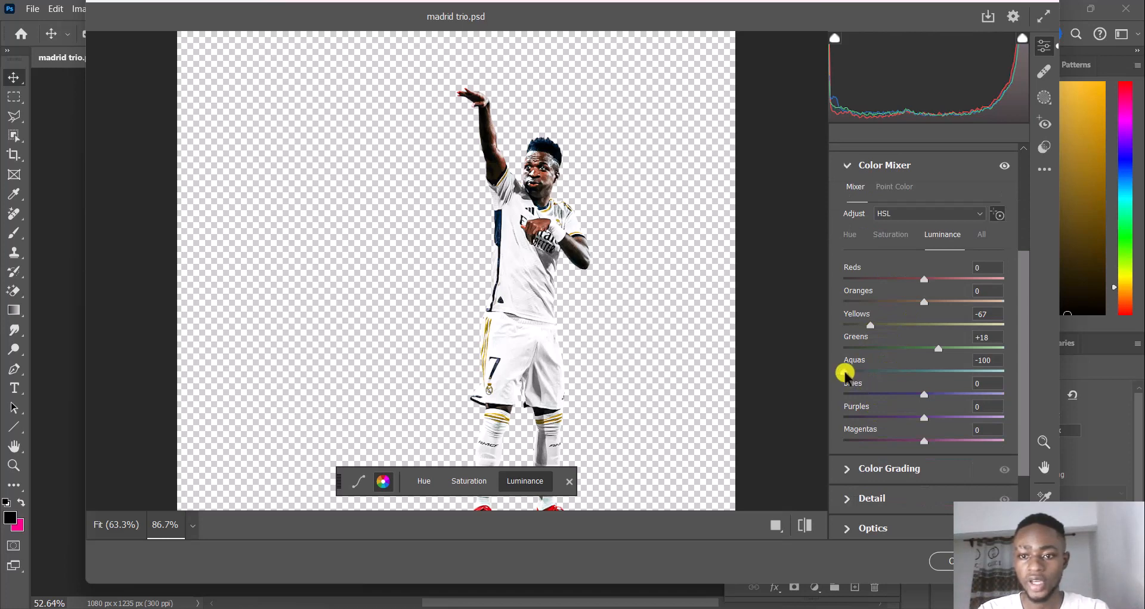
left_click(890, 240)
scroll(925, 376, "up", 5)
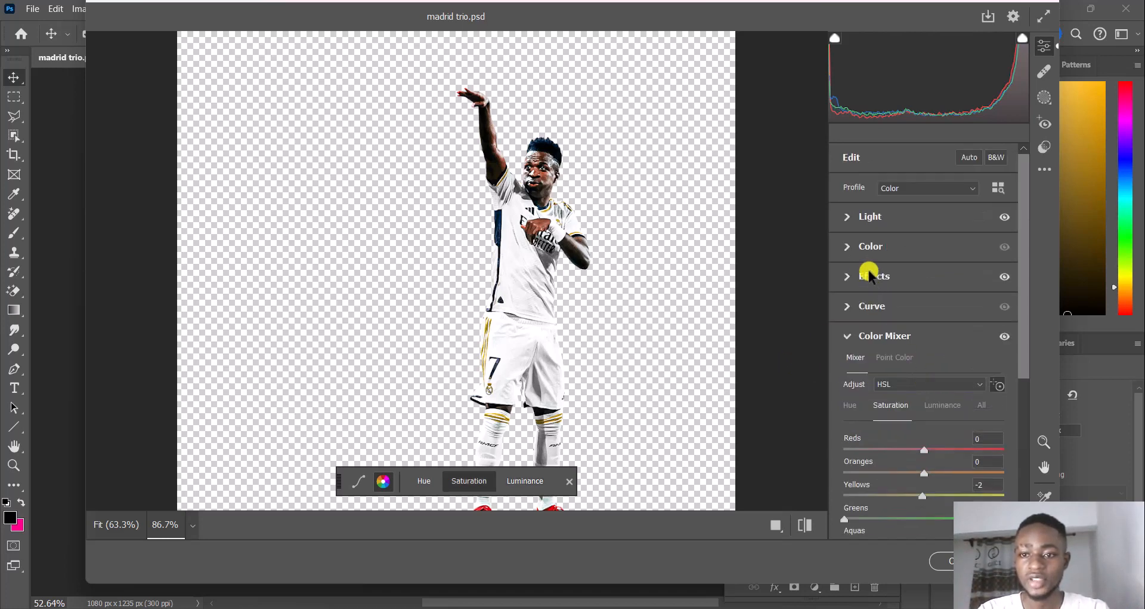
left_click(846, 281)
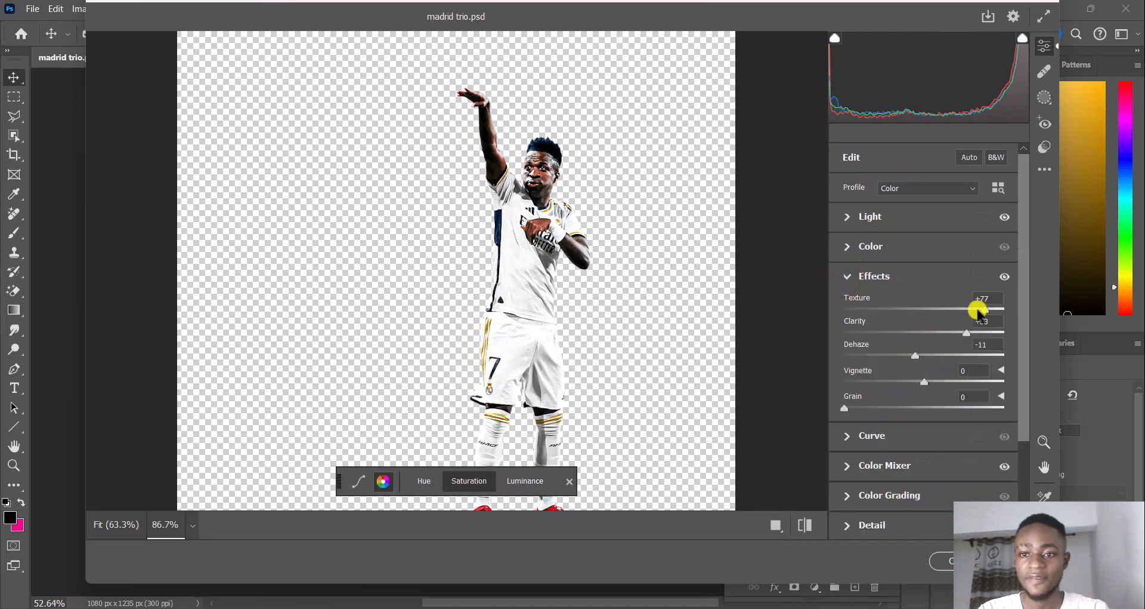
left_click(847, 222)
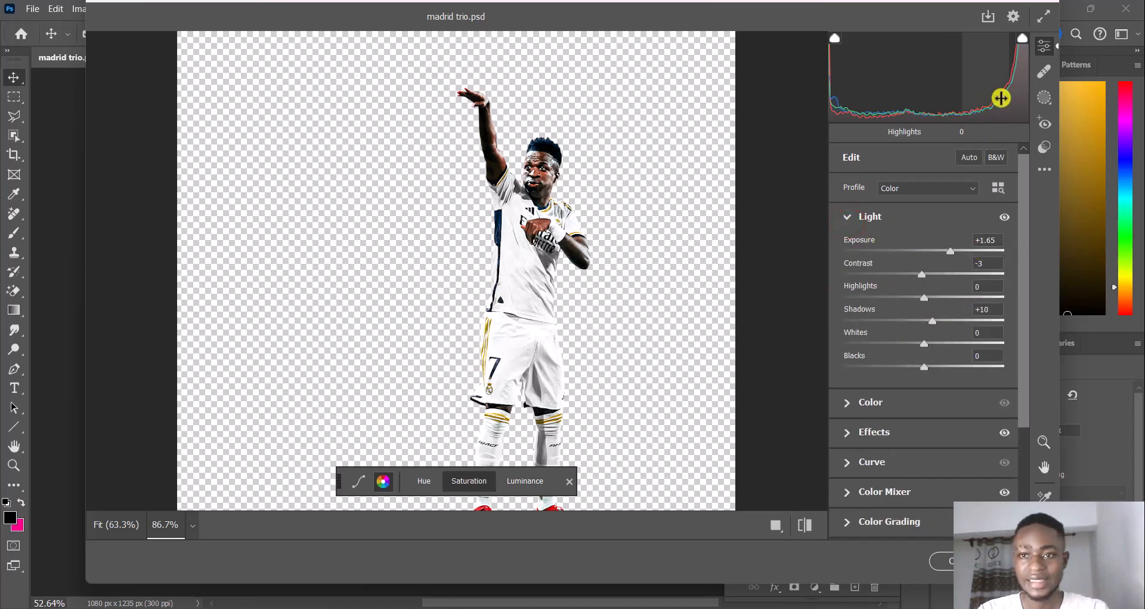
Apply the Camera Raw color correction to the Vinícius Júnior layer
key("Return")
left_click(1003, 83)
left_click(686, 296)
scroll(454, 371, "down", 2)
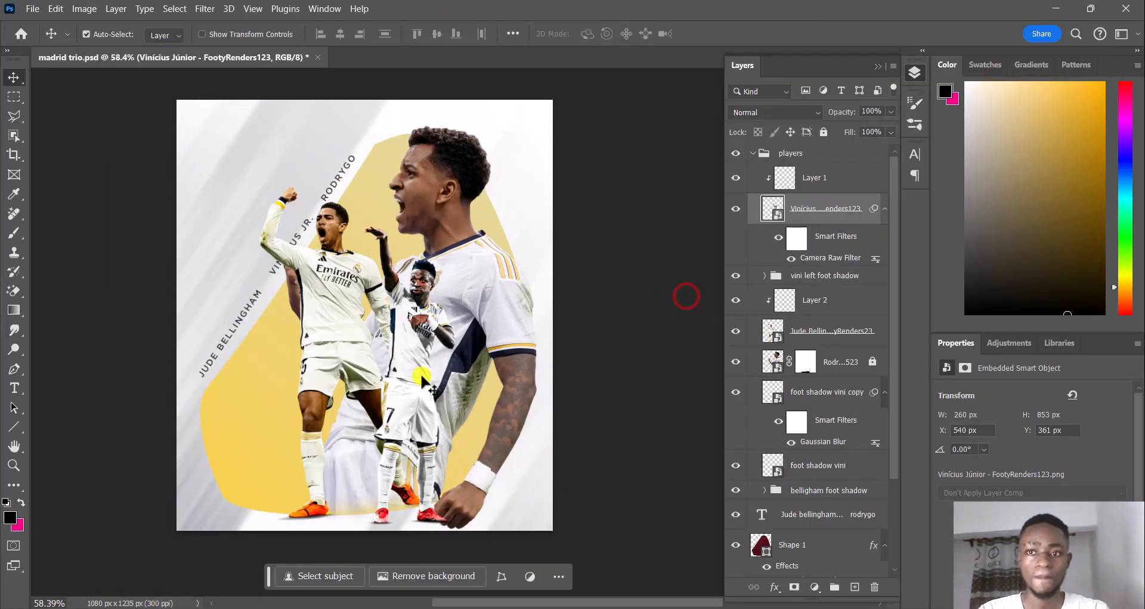
scroll(422, 381, "up", 3)
scroll(421, 380, "down", 2)
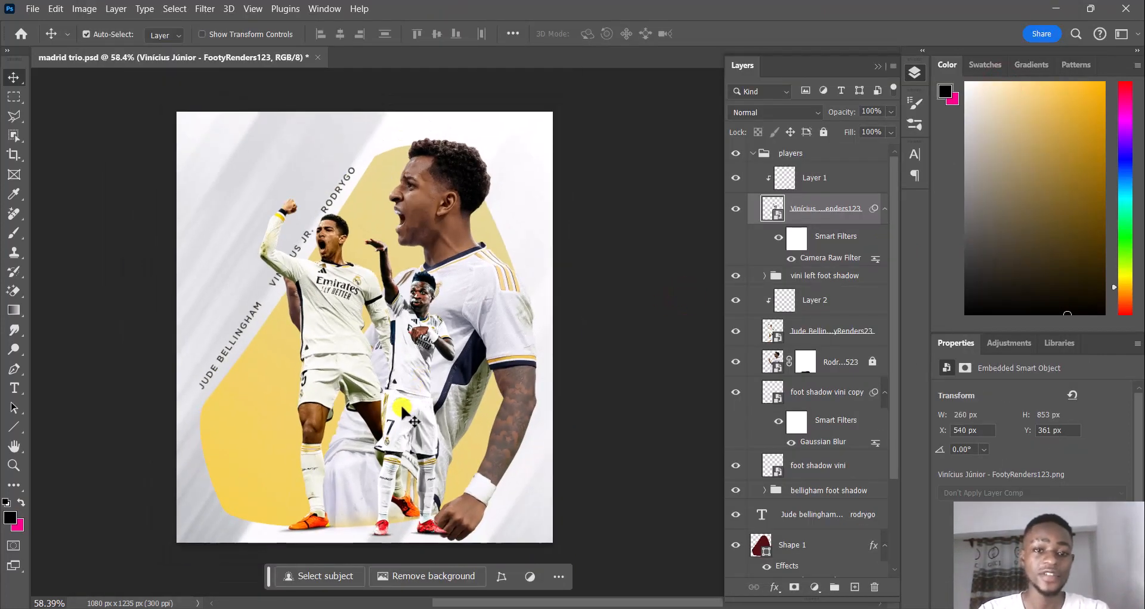
left_click(311, 296)
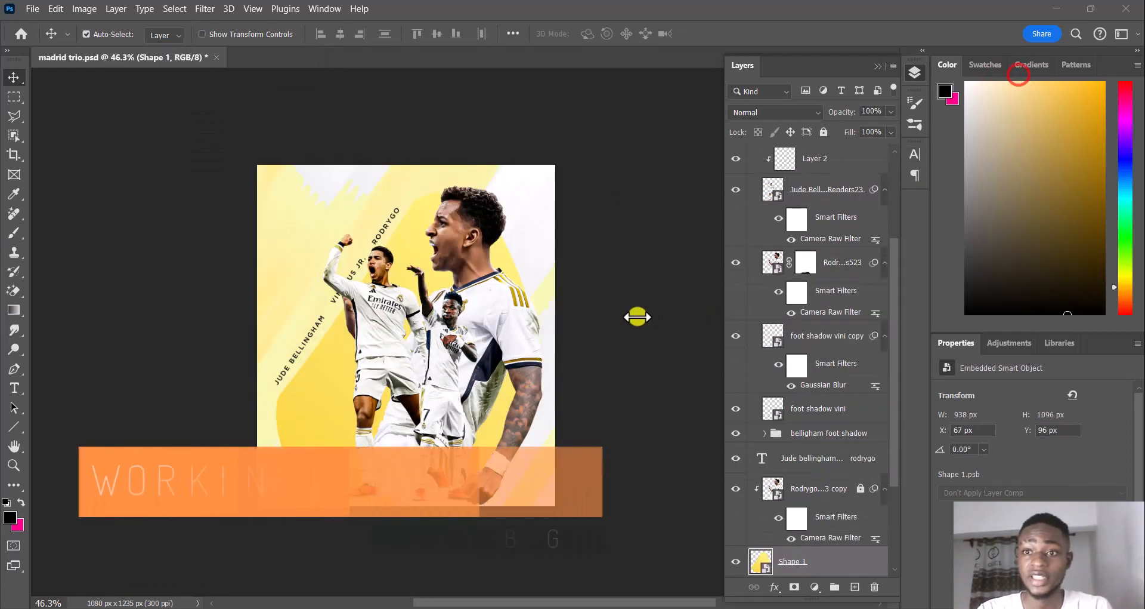
left_click(637, 316)
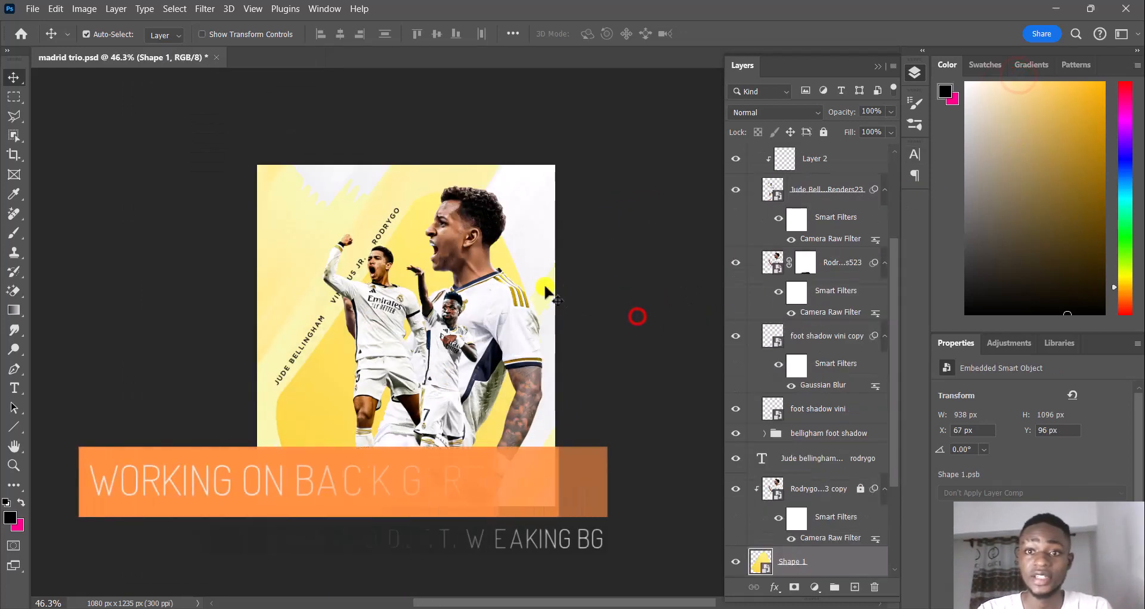
Compare the background with and without the Gradient Map 1 adjustment above the gradient white layer
left_click(279, 256)
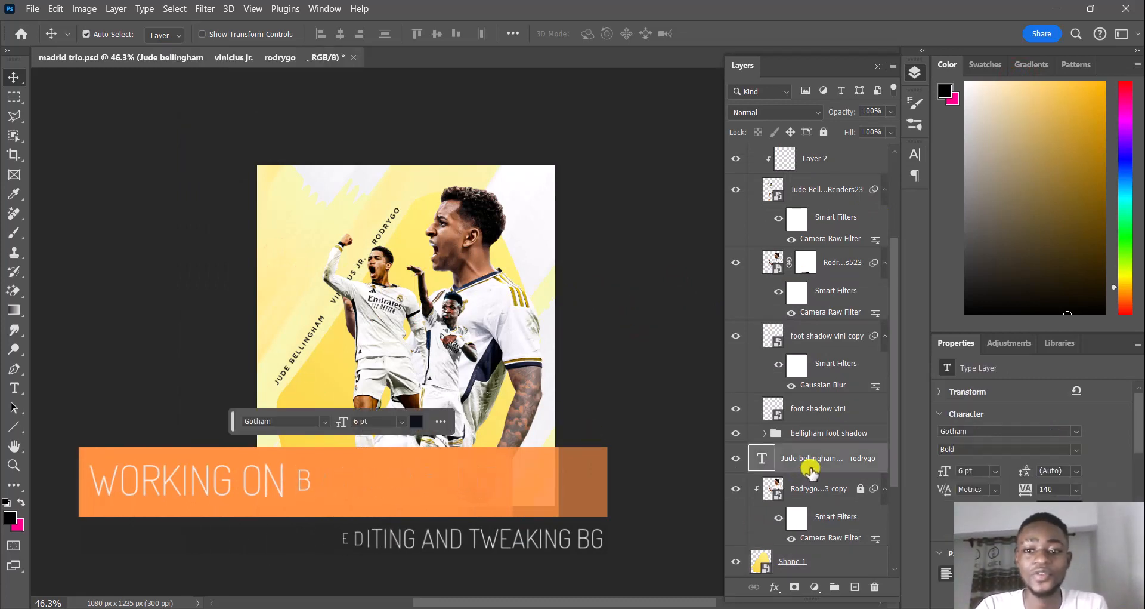
scroll(814, 471, "down", 5)
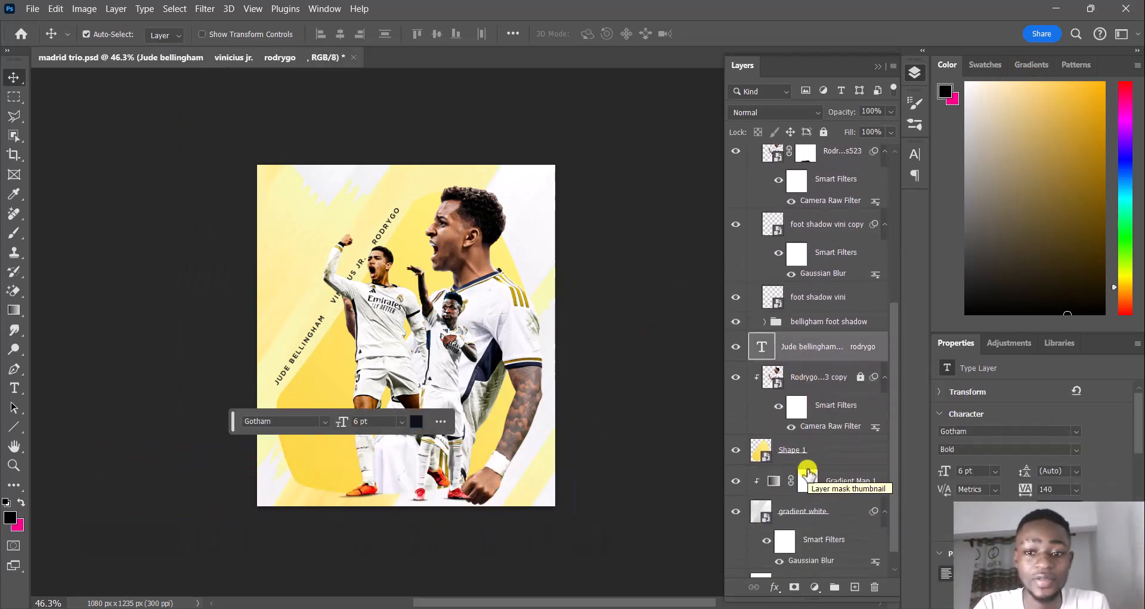
left_click(833, 462)
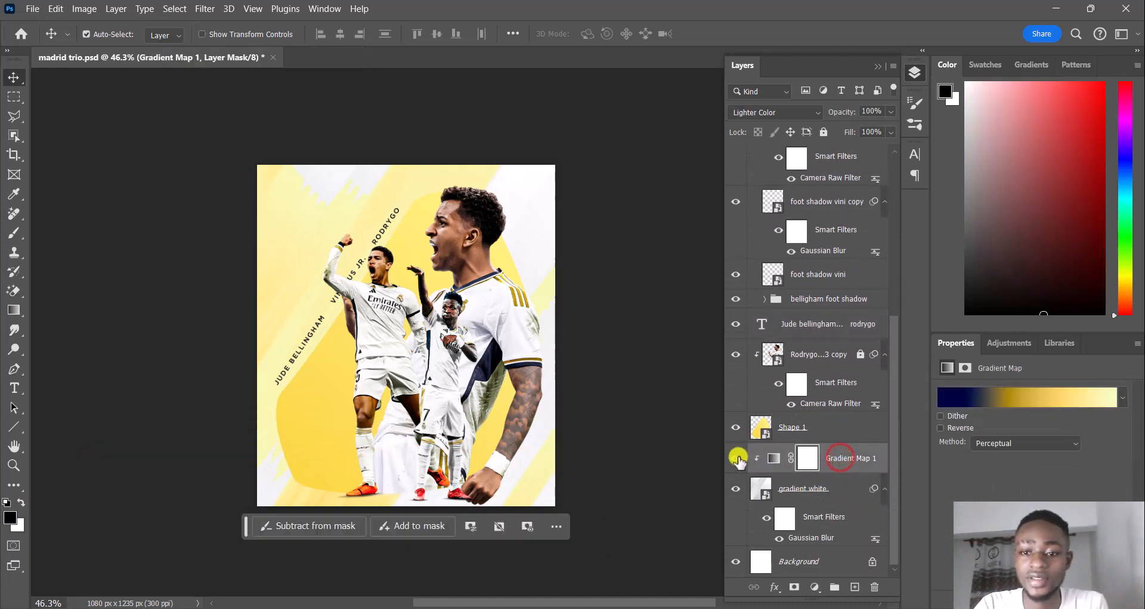
left_click(737, 457)
left_click(738, 458)
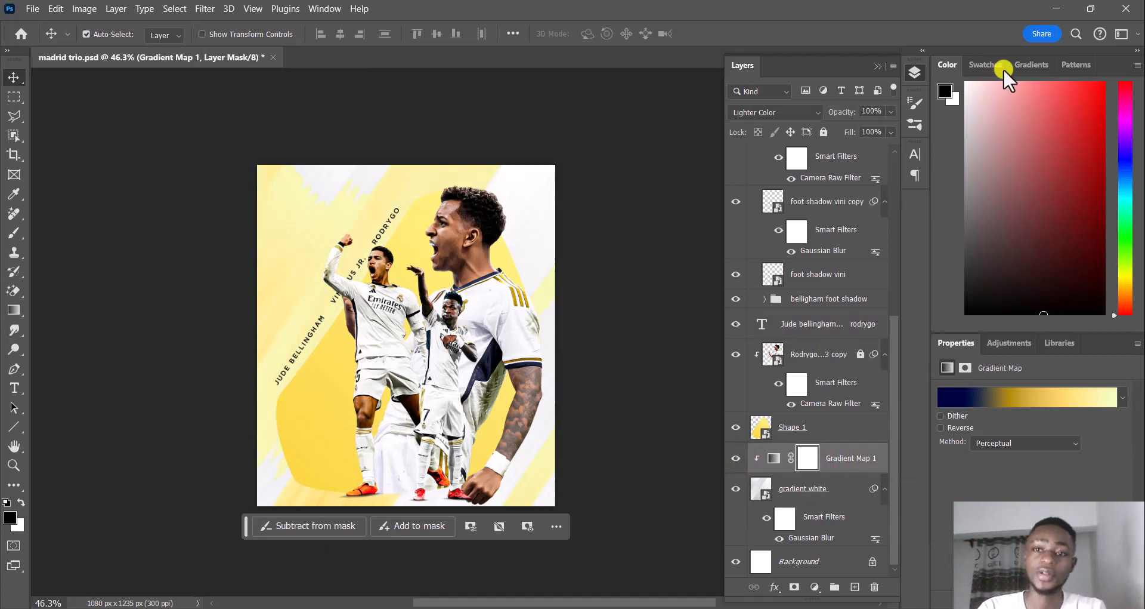
left_click(589, 263)
left_click_drag(469, 279, 467, 279)
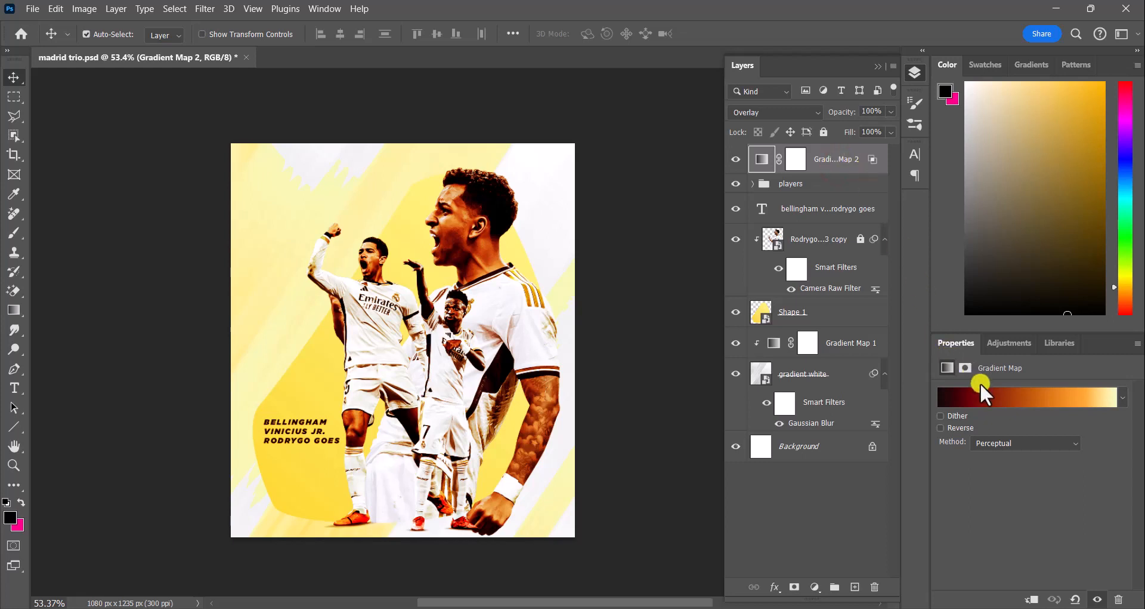
Keep the Gradient Map 2 adjustment above the players group in Overlay blend mode and reduce its fill to soften the effect
left_click(813, 113)
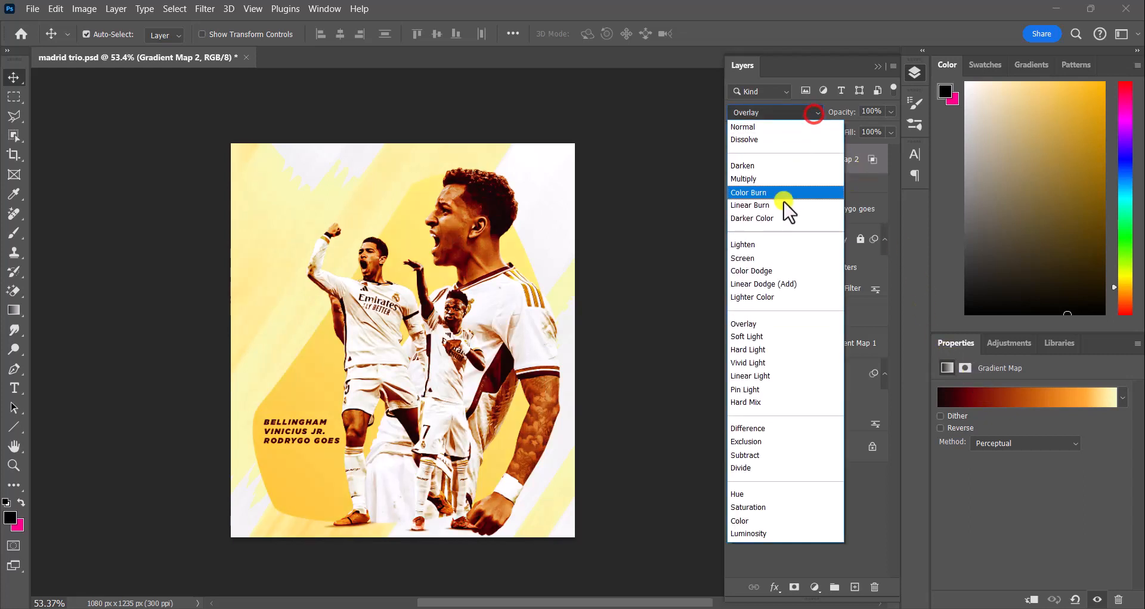
left_click(755, 324)
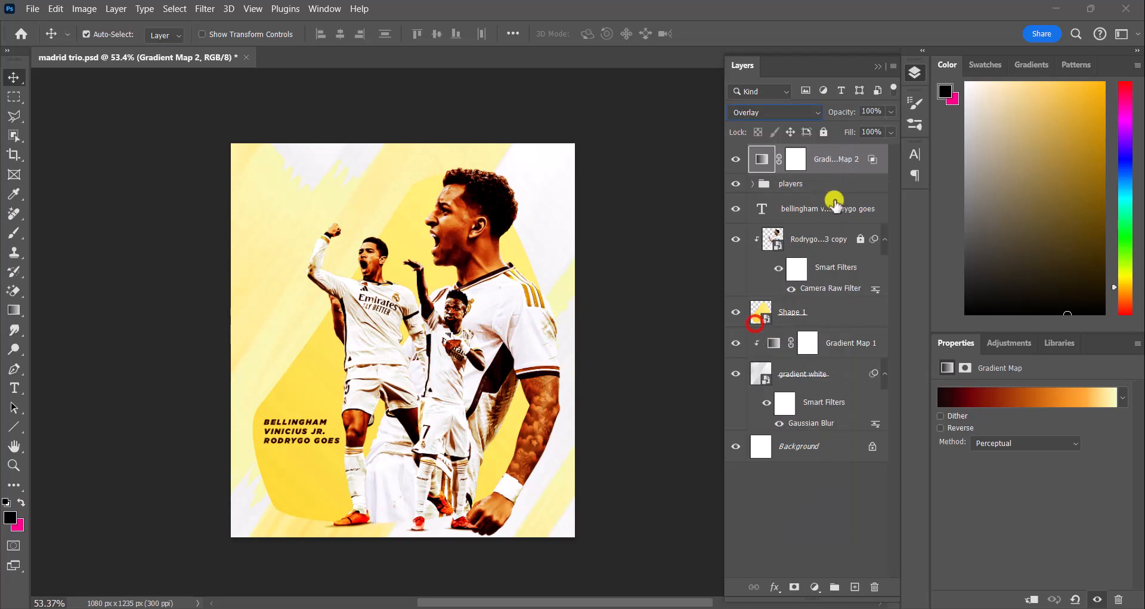
left_click(887, 127)
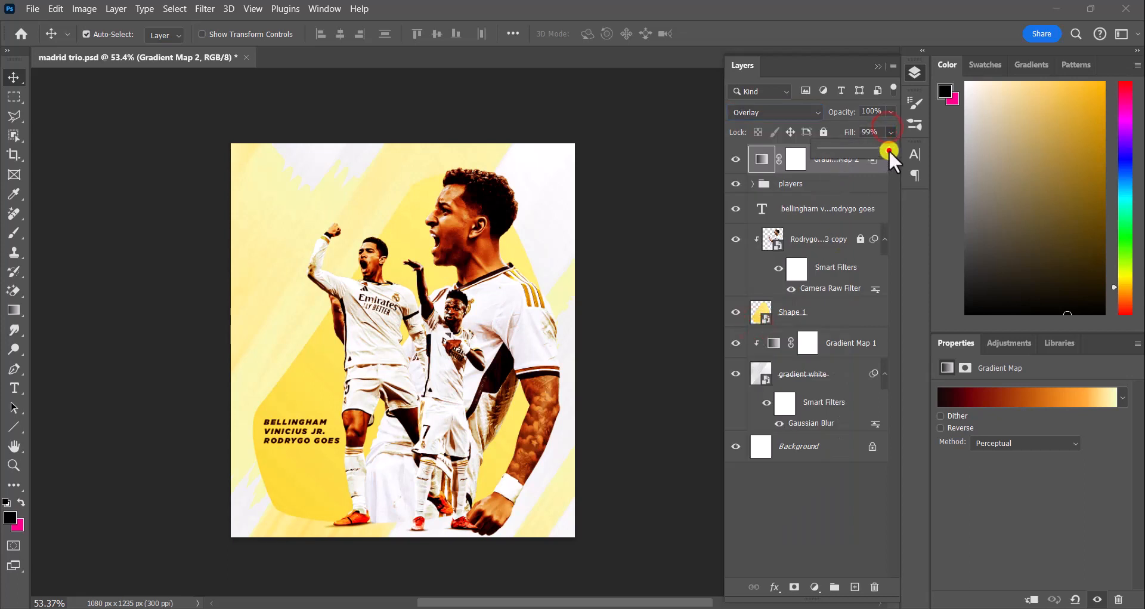
left_click_drag(828, 152, 806, 153)
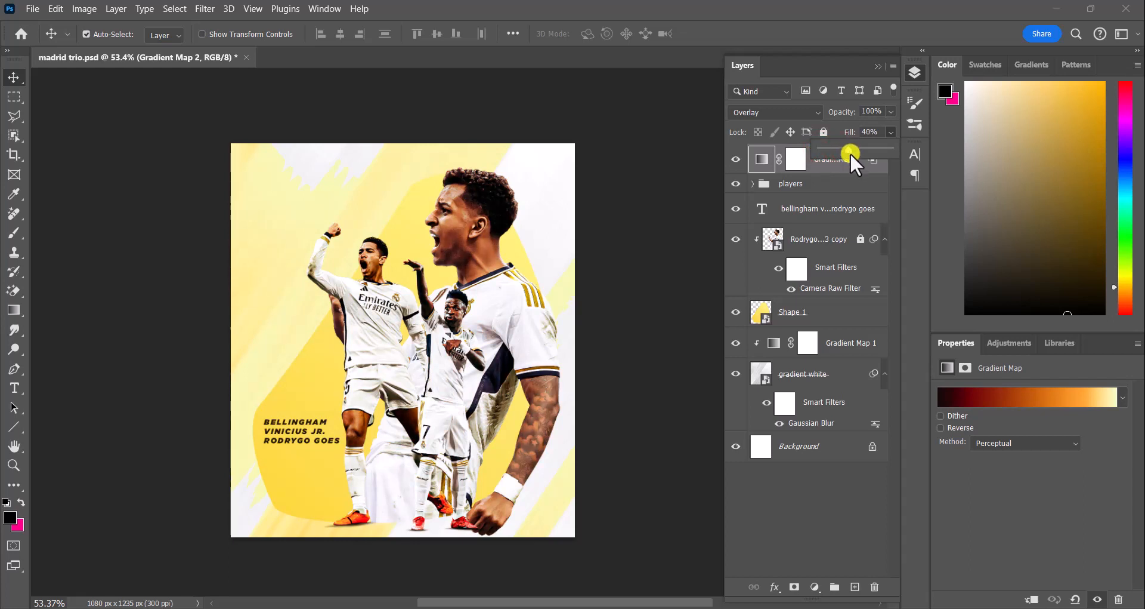
left_click_drag(851, 152, 803, 152)
left_click(841, 149)
left_click(1023, 34)
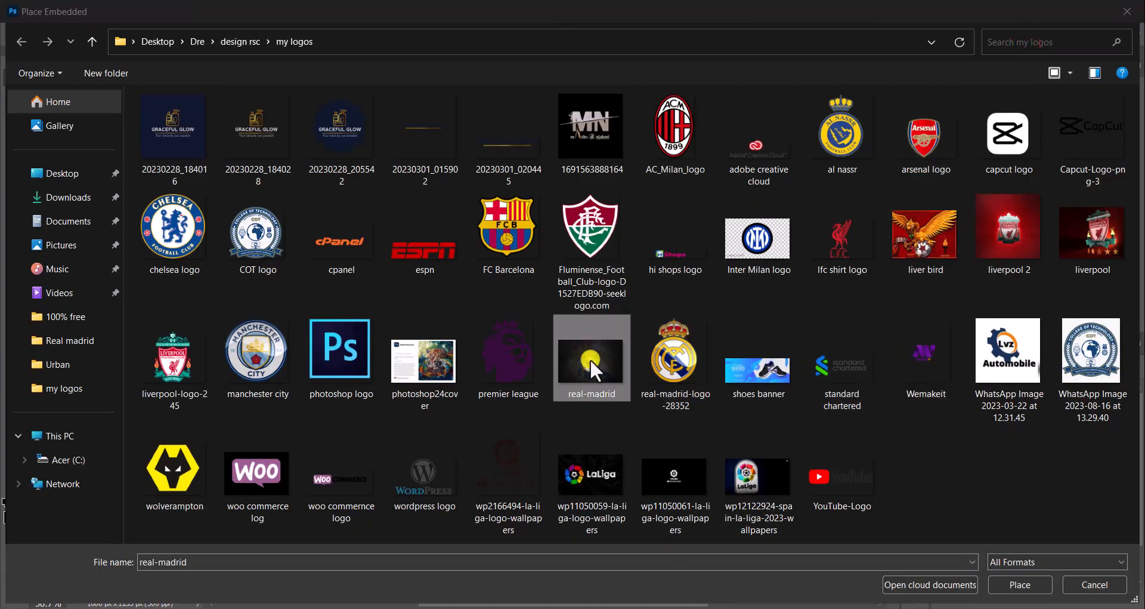
Place the real-madrid image above Shape 1 and scale it to about 37.76% so it covers the whole poster
left_click(1020, 584)
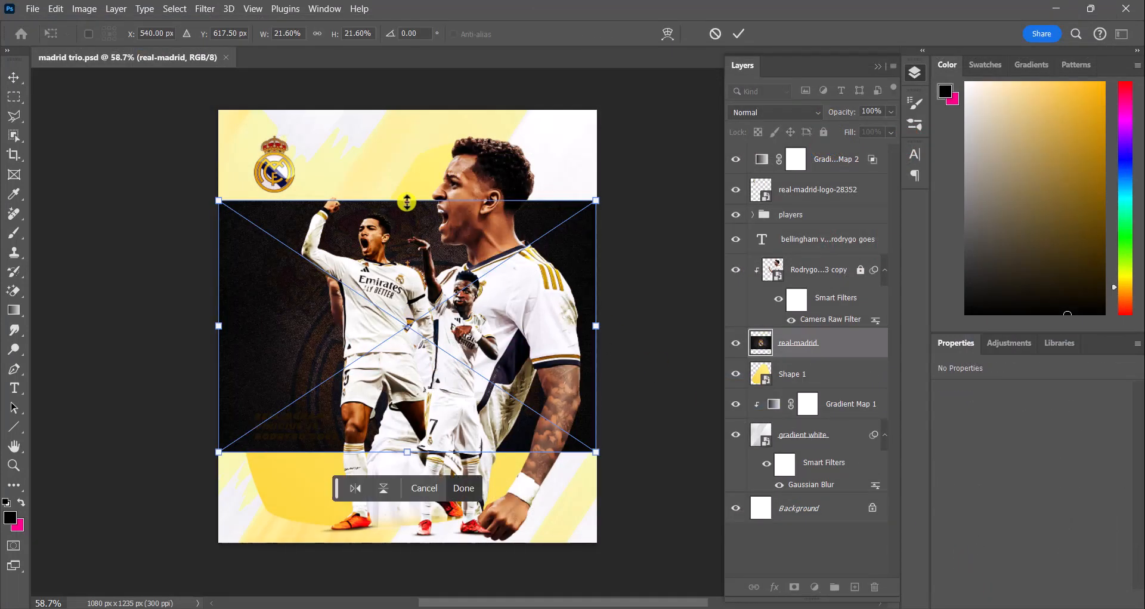
left_click_drag(407, 202, 406, 110)
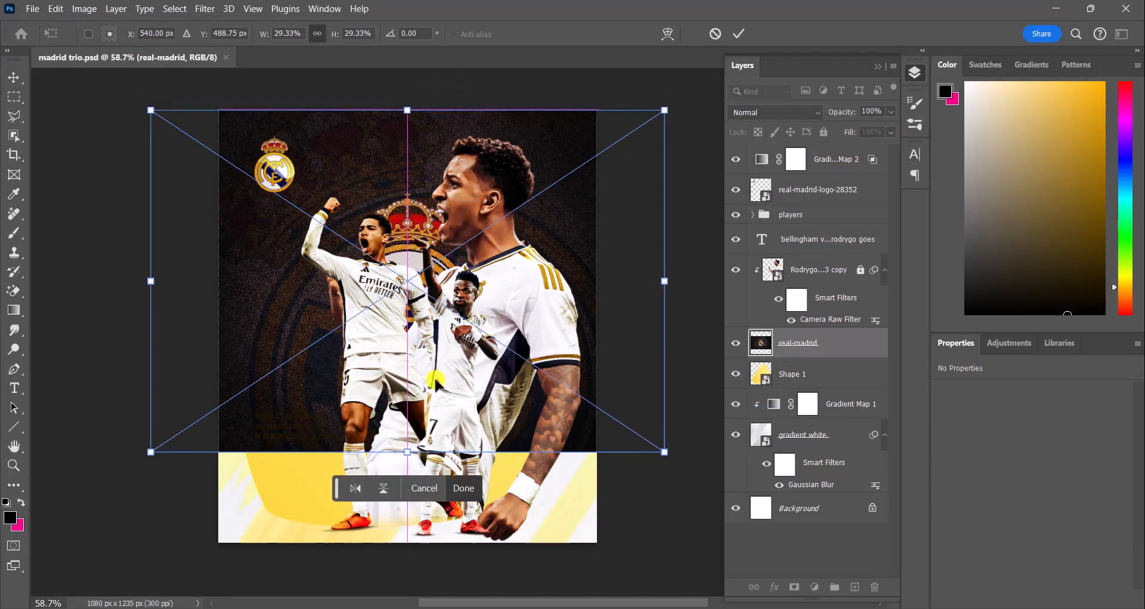
left_click_drag(406, 452, 407, 539)
left_click_drag(407, 539, 408, 549)
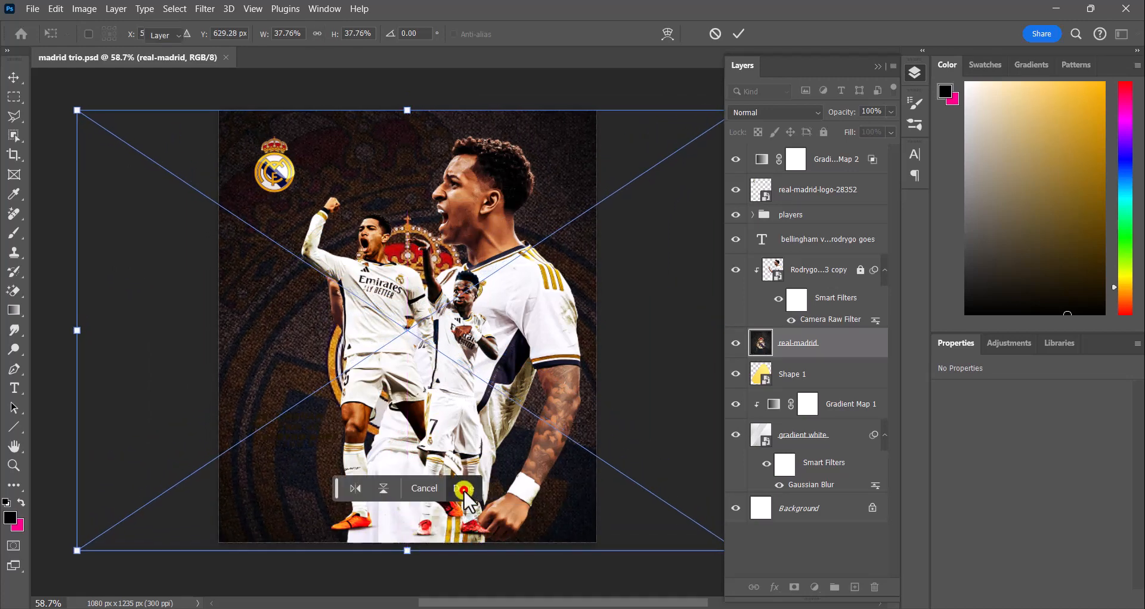
left_click(464, 488)
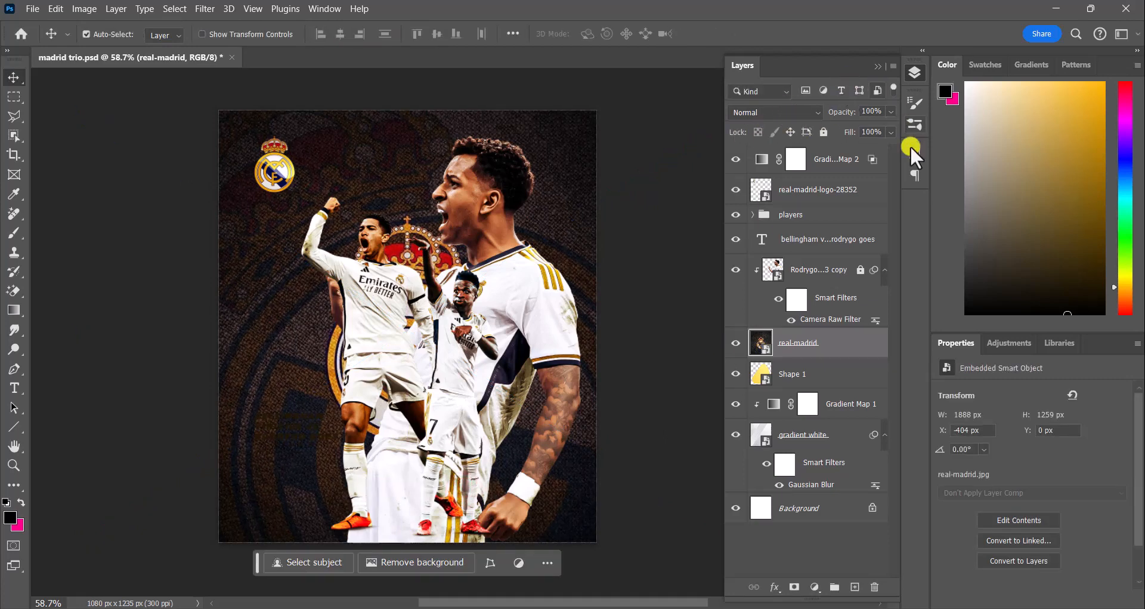
Blend the real-madrid layer into the background using Blend If, with Current Layer at 0/131 and 255 and Underlying Layer at 0 and 126/255
left_click(777, 588)
left_click(811, 447)
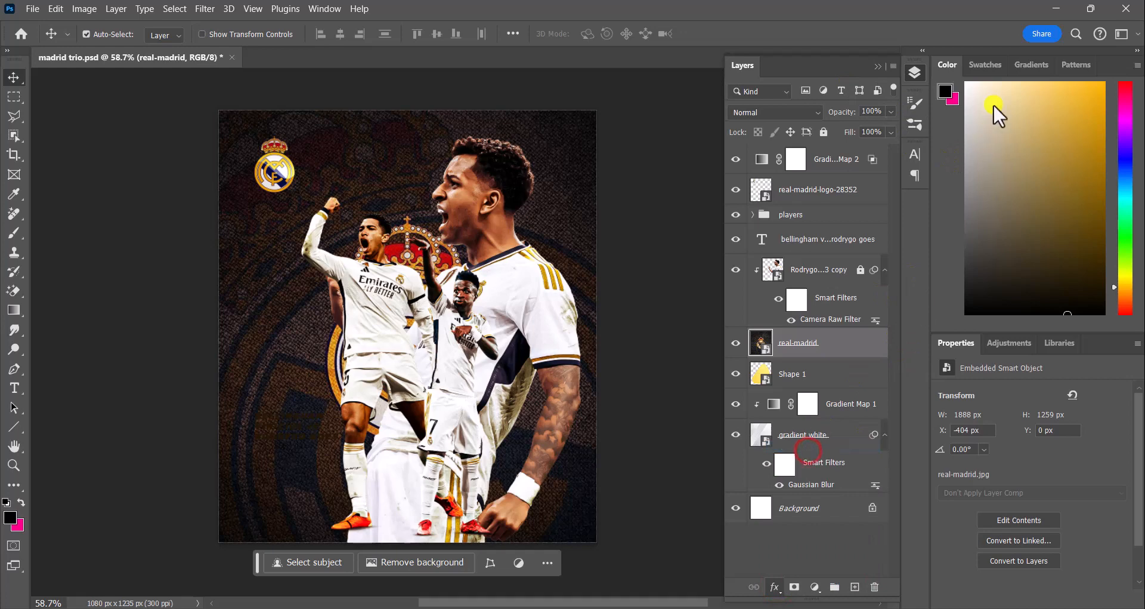
left_click(1028, 36)
left_click(922, 222)
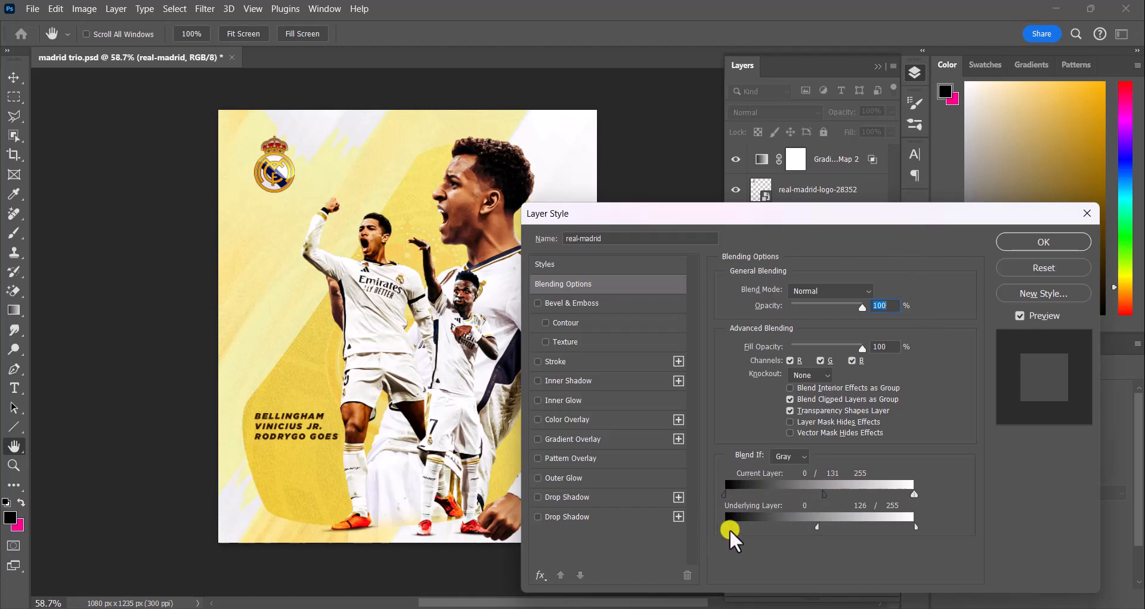
mouse_move(727, 528)
left_mouse_down()
mouse_move(757, 537)
mouse_move(719, 529)
left_mouse_up()
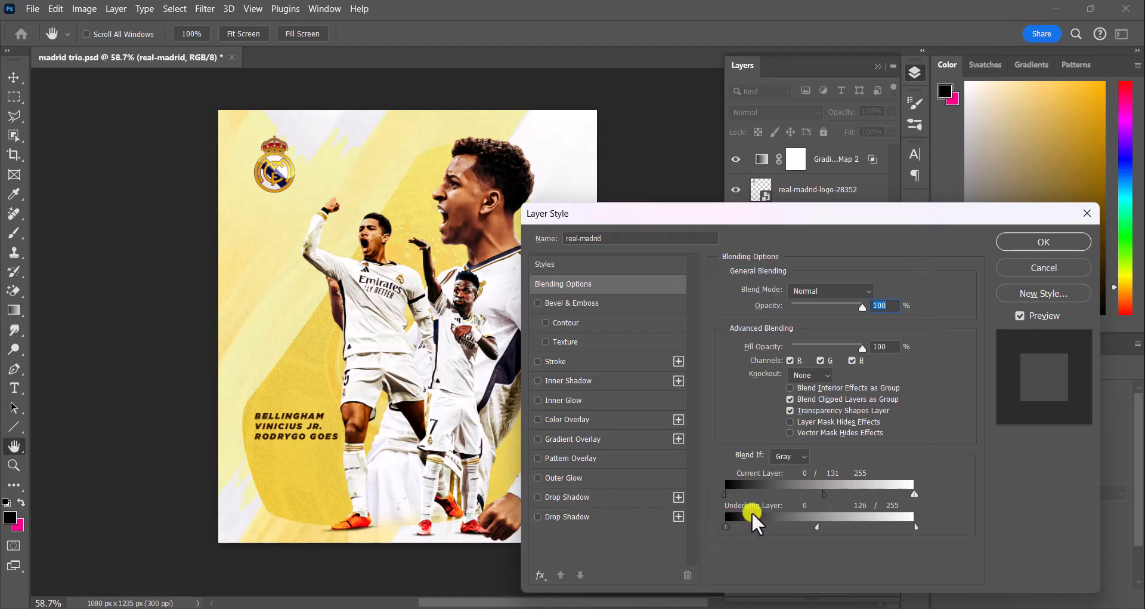
left_click(1038, 245)
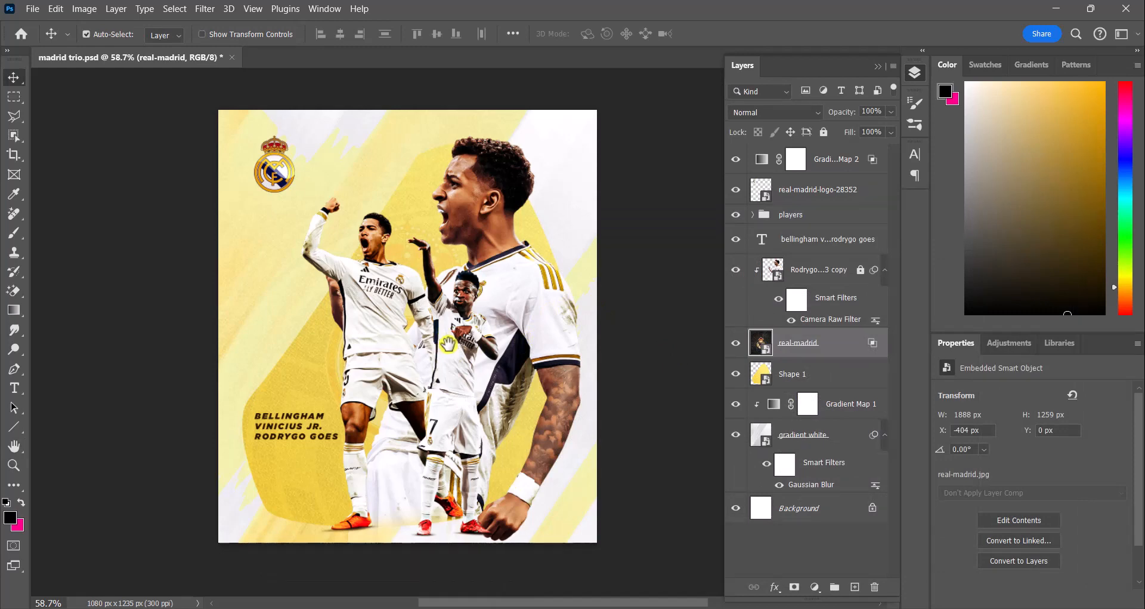
Recolor the Bellingham, Vinicius Jr., Rodrygo Goes text to a light off-white
left_click_drag(446, 341, 447, 351)
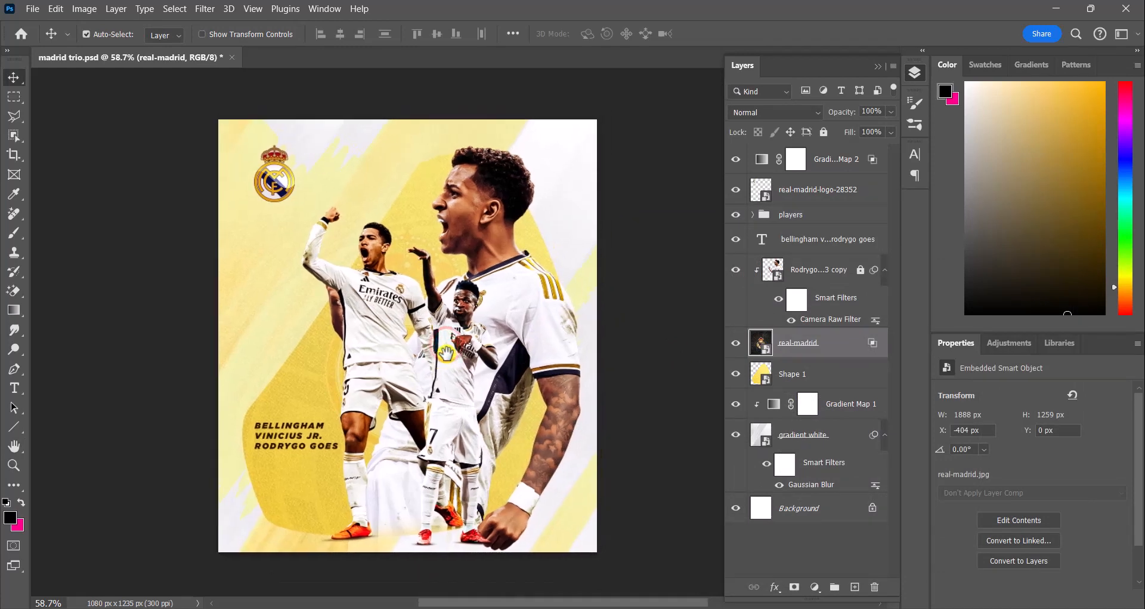
left_click(312, 423)
double_click(313, 423)
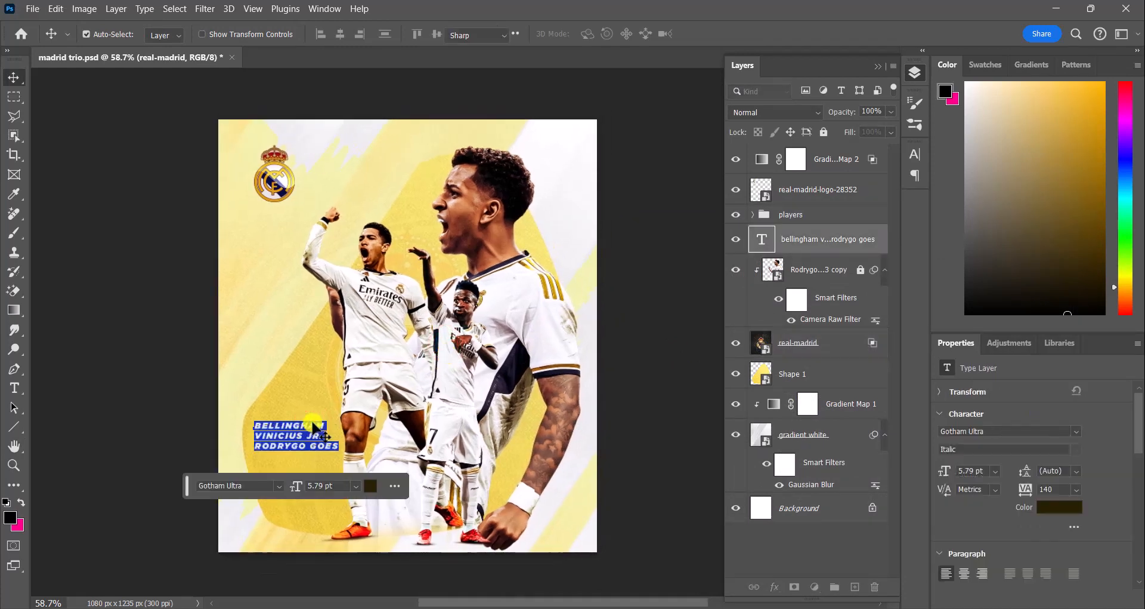
left_click(366, 486)
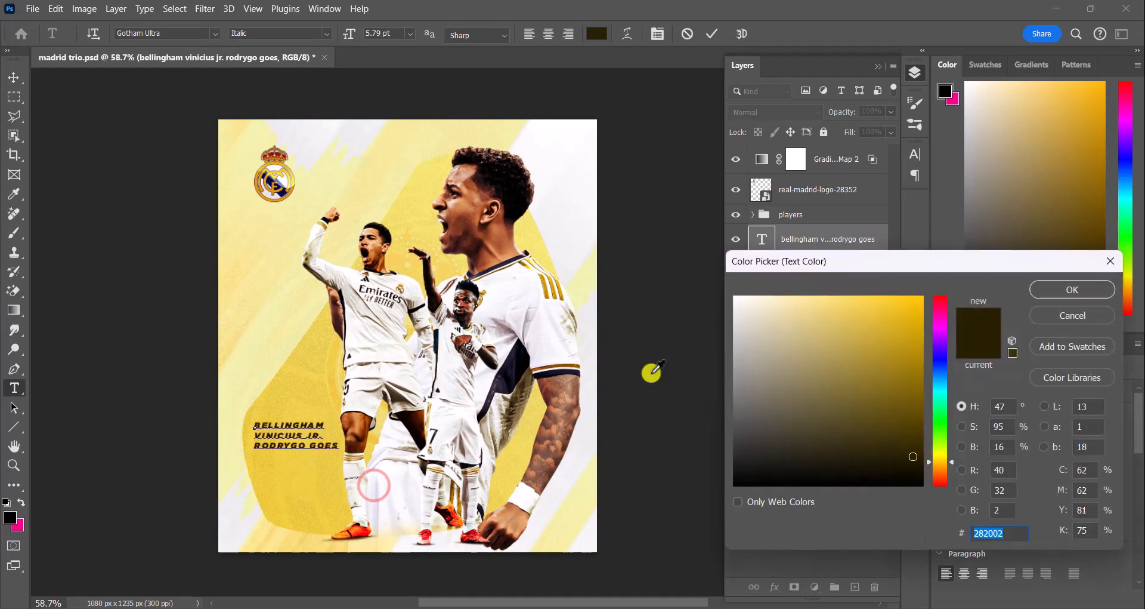
left_click_drag(753, 324, 715, 263)
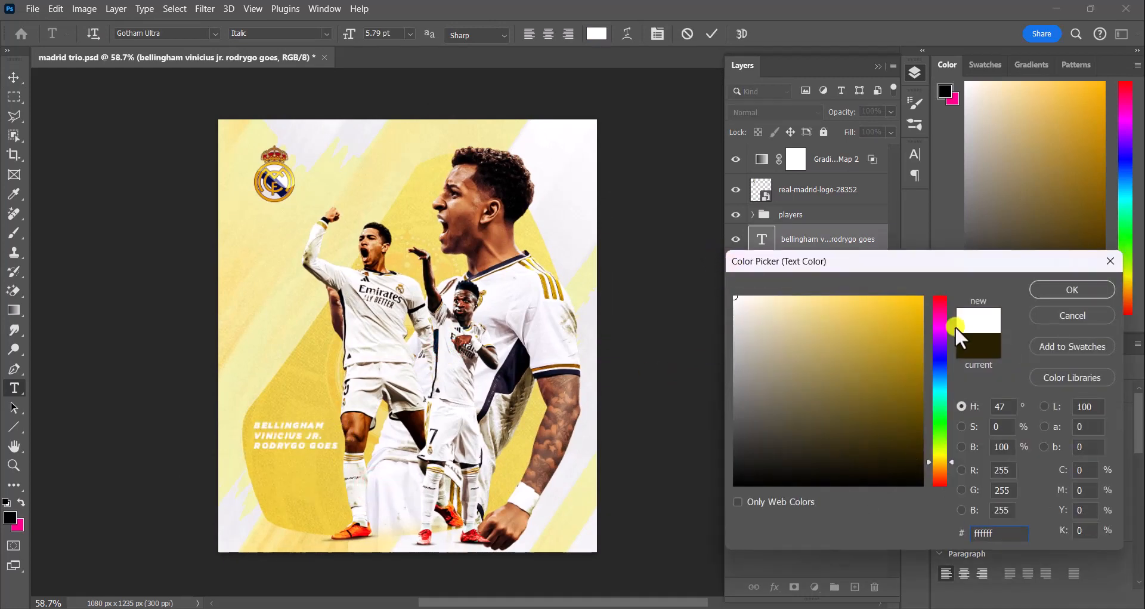
left_click(1051, 322)
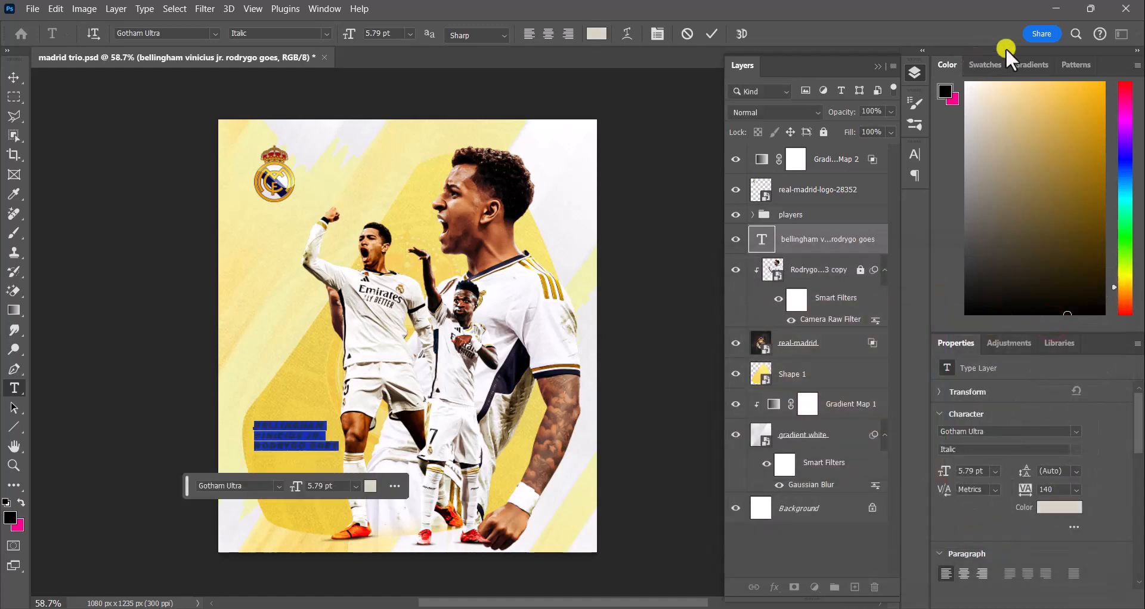